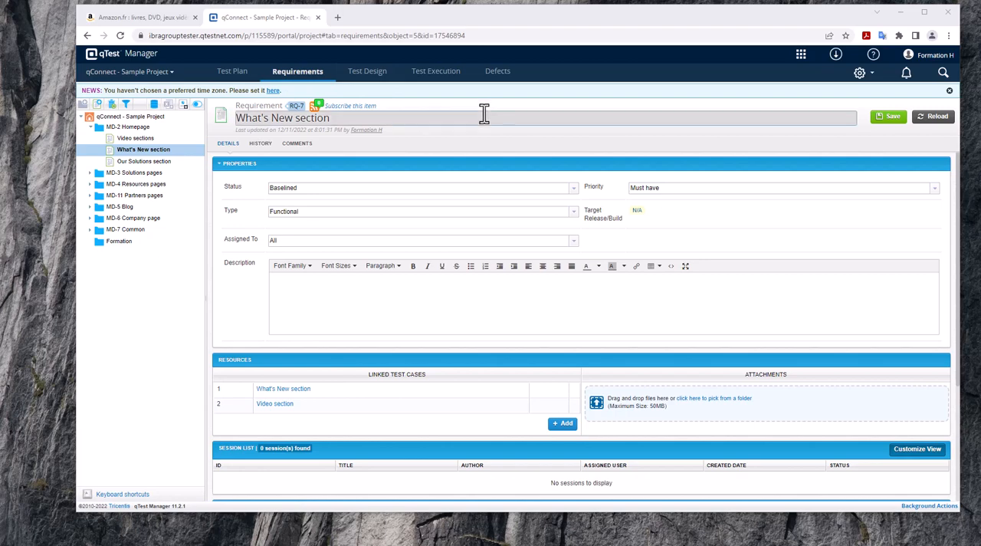
# Create a new requirement in the MD-2 Homepage module and name it "Ajout panier".
pyautogui.click(101, 128)
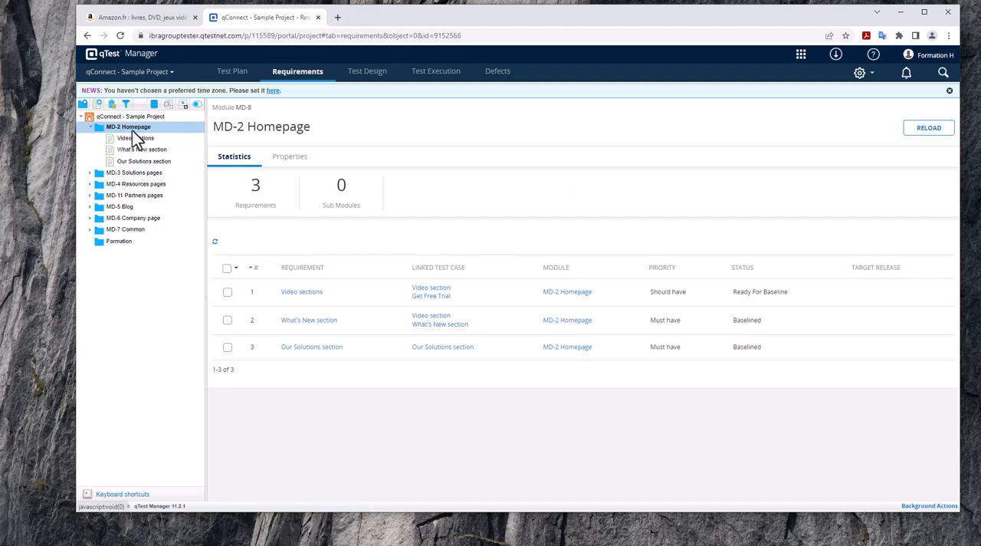
pyautogui.click(131, 128)
pyautogui.click(131, 129)
pyautogui.rightClick(131, 129)
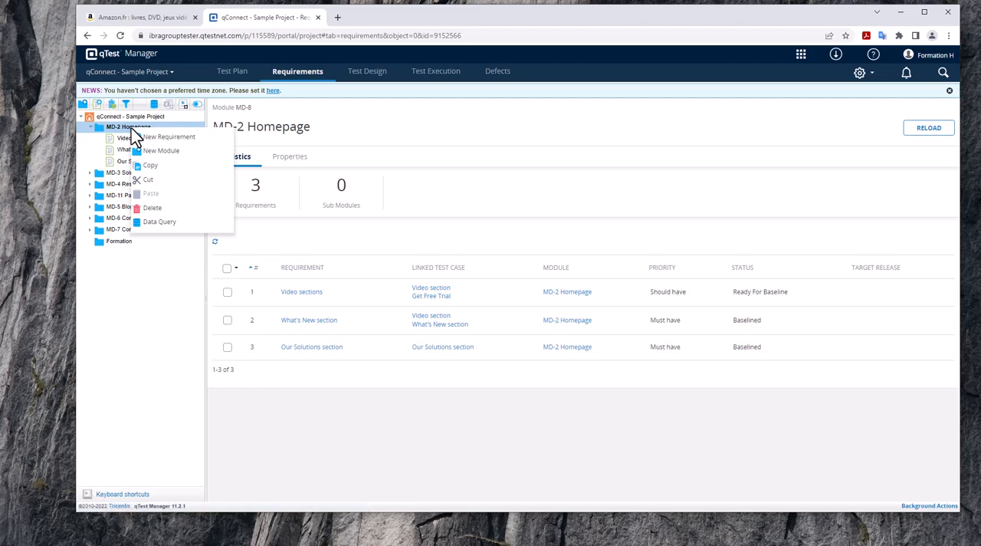
pyautogui.click(116, 128)
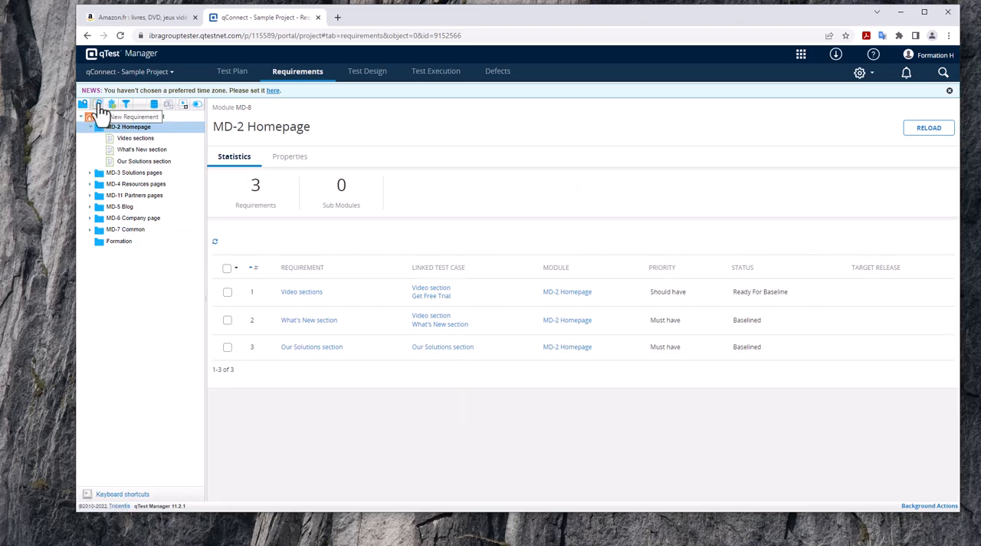
pyautogui.click(98, 105)
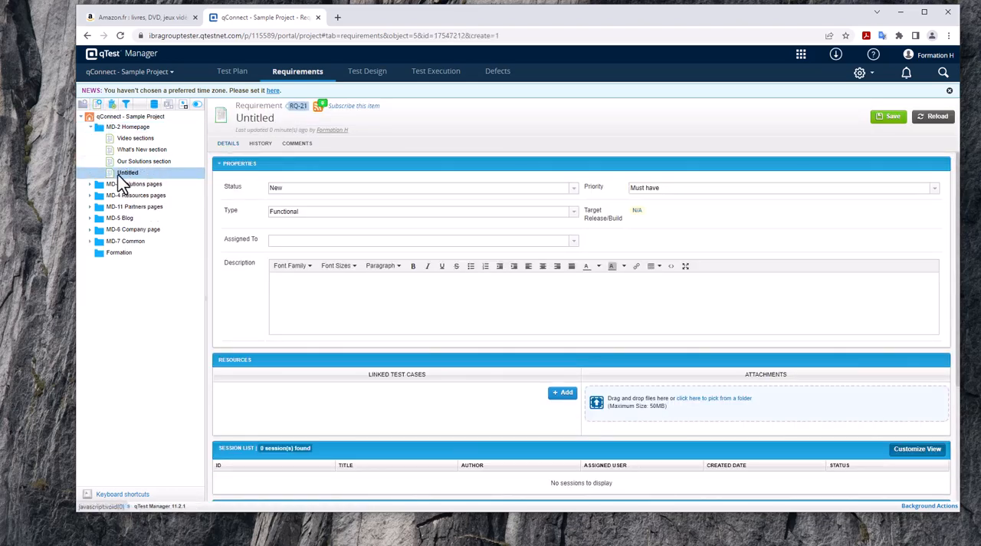
pyautogui.click(289, 120)
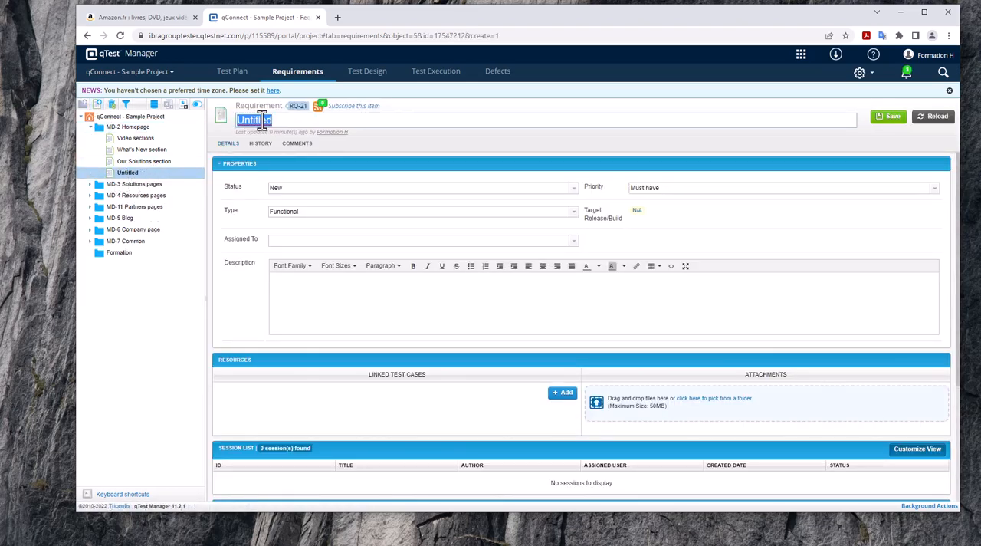
pyautogui.write('Ajout panier')
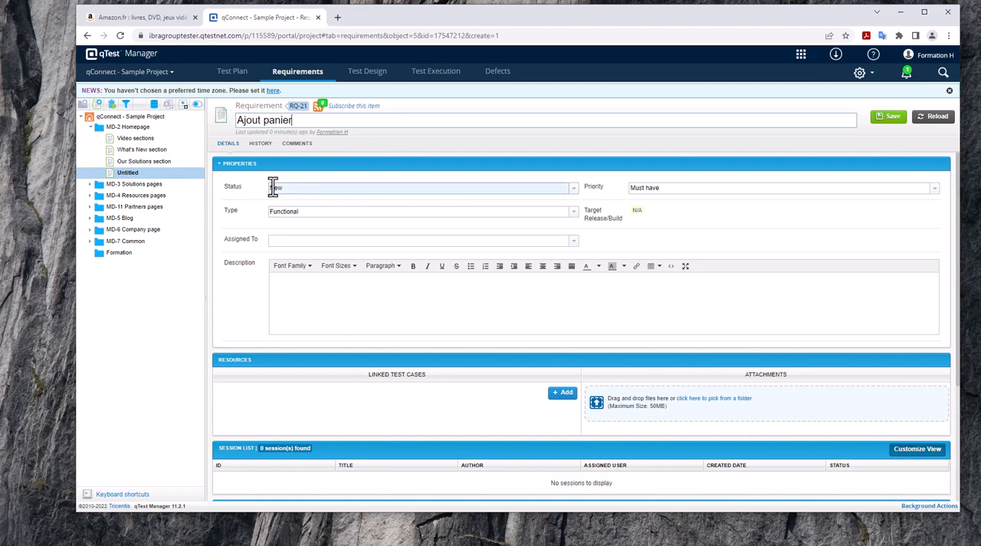
# Keep the requirement's status as New and choose Must have as its priority.
pyautogui.click(574, 194)
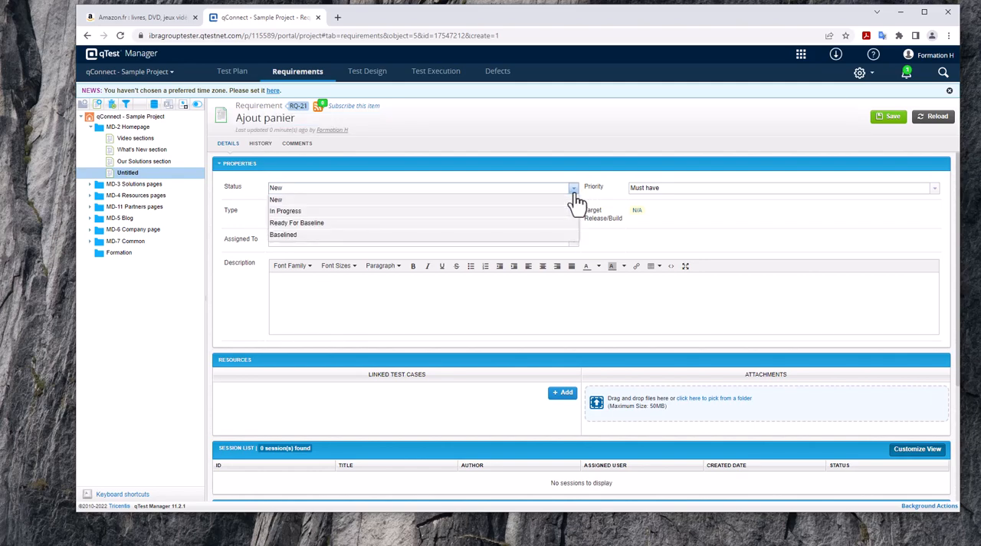
pyautogui.click(577, 200)
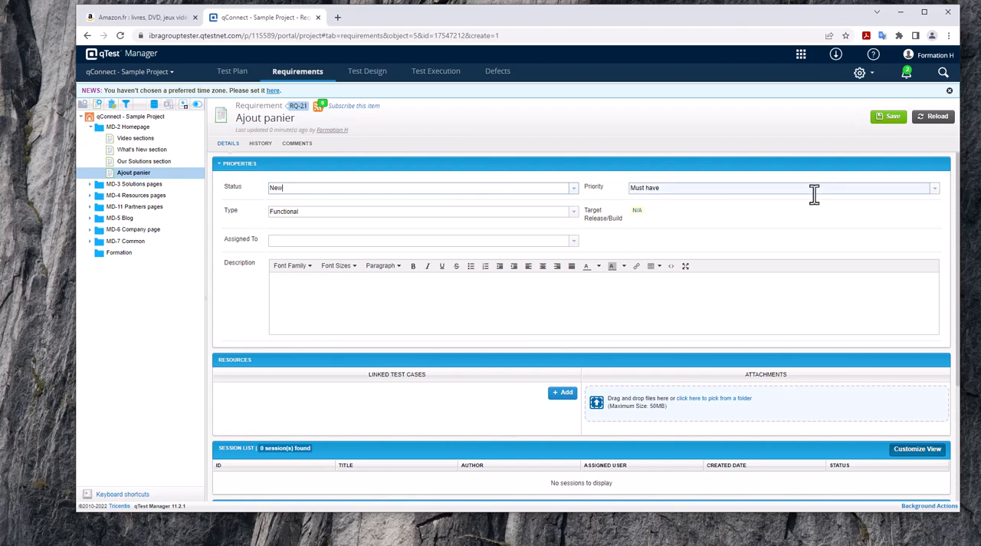
pyautogui.click(934, 192)
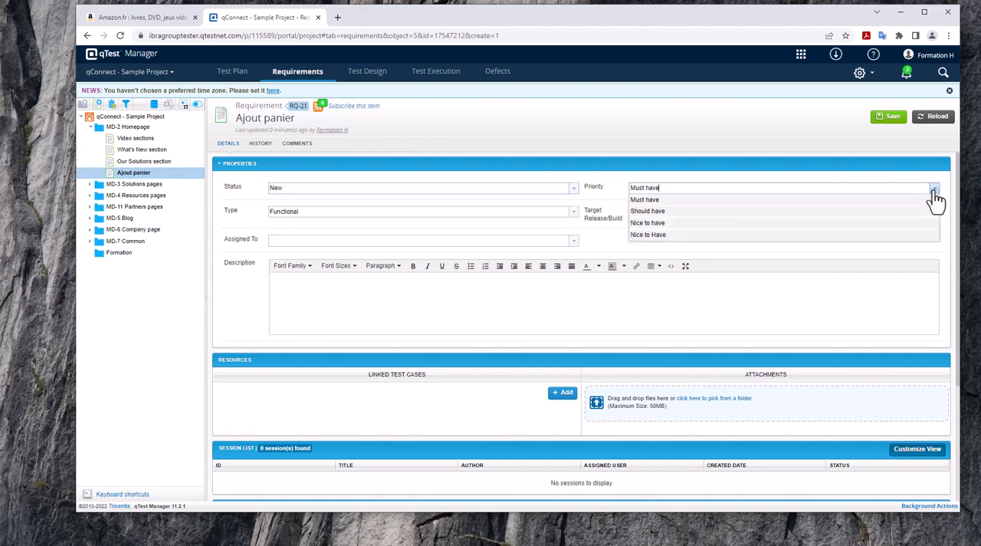
pyautogui.click(829, 201)
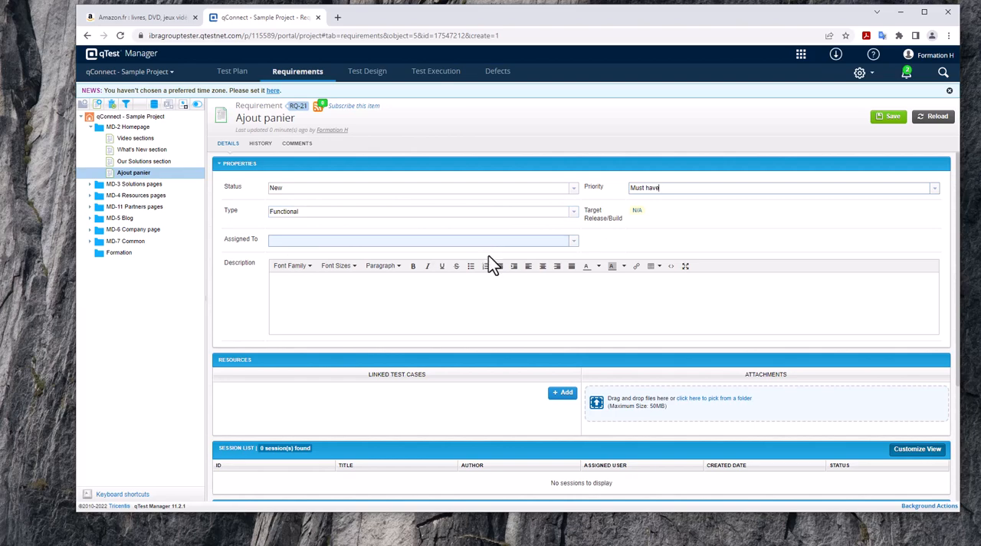
# Enter the requirement description "Ajouter plusieurs produits dans le panier." and save the requirement.
pyautogui.click(464, 300)
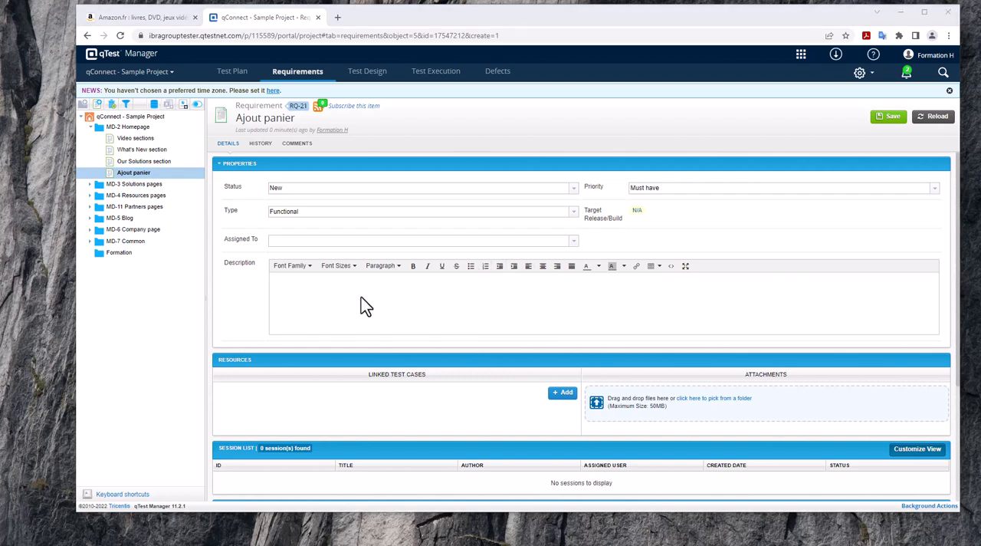
pyautogui.hotkey('alt', 'Tab')
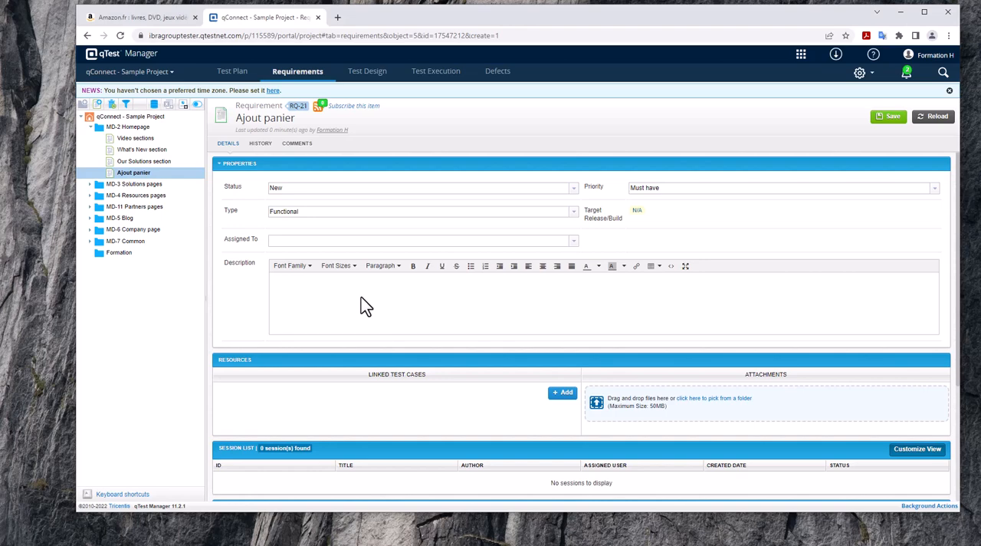
pyautogui.write('Ajouter plusieurs  produits dans le panier')
pyautogui.scroll(-3, 405, 356)
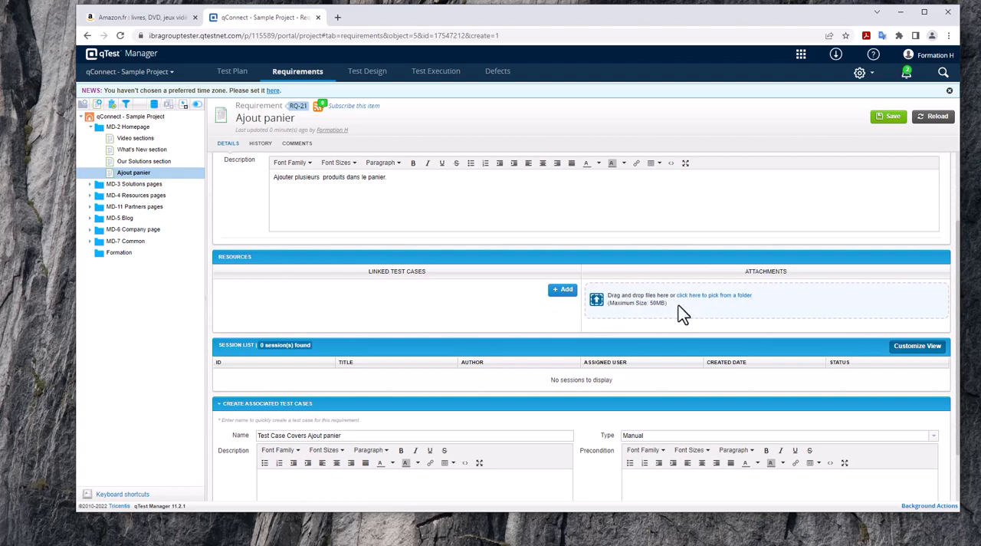
pyautogui.scroll(-2, 406, 373)
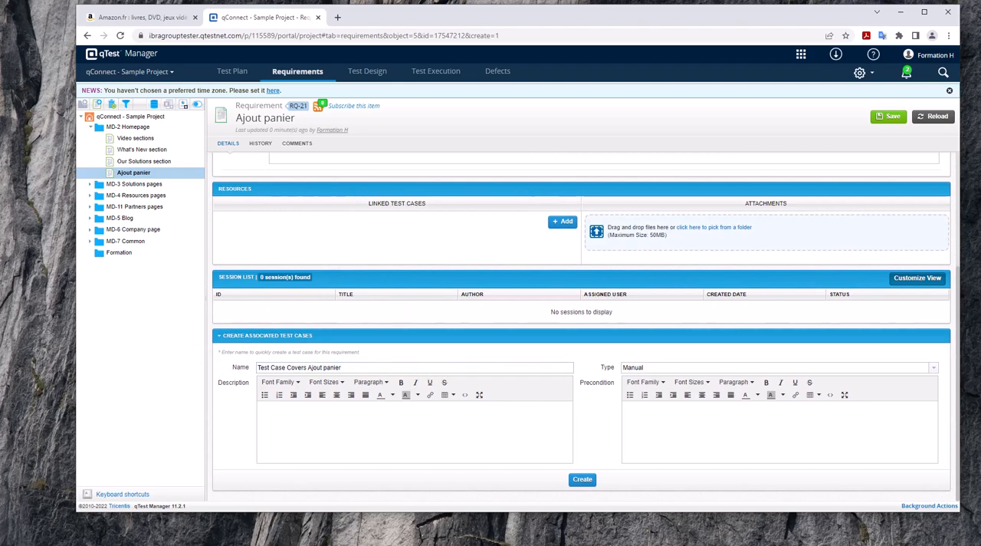
pyautogui.scroll(5, 747, 169)
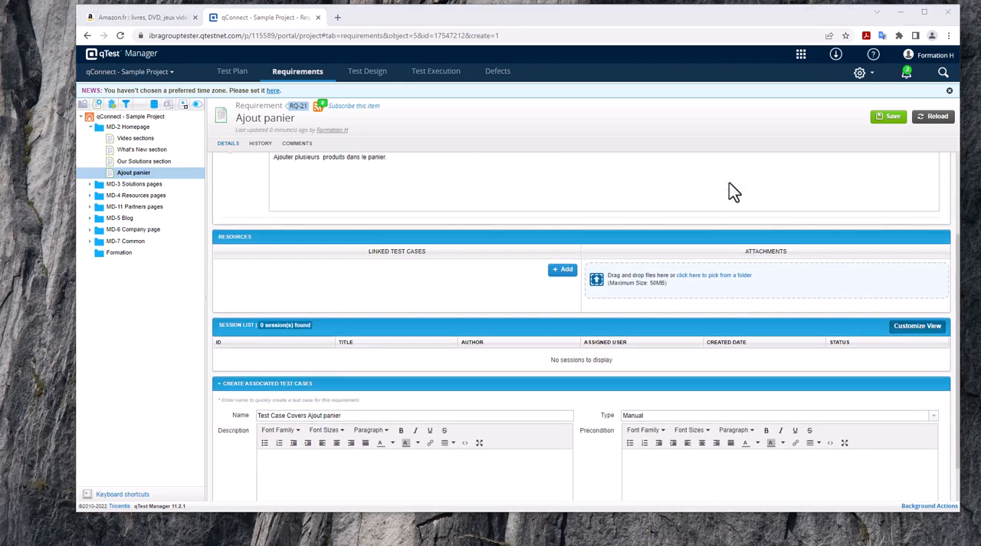
pyautogui.click(886, 119)
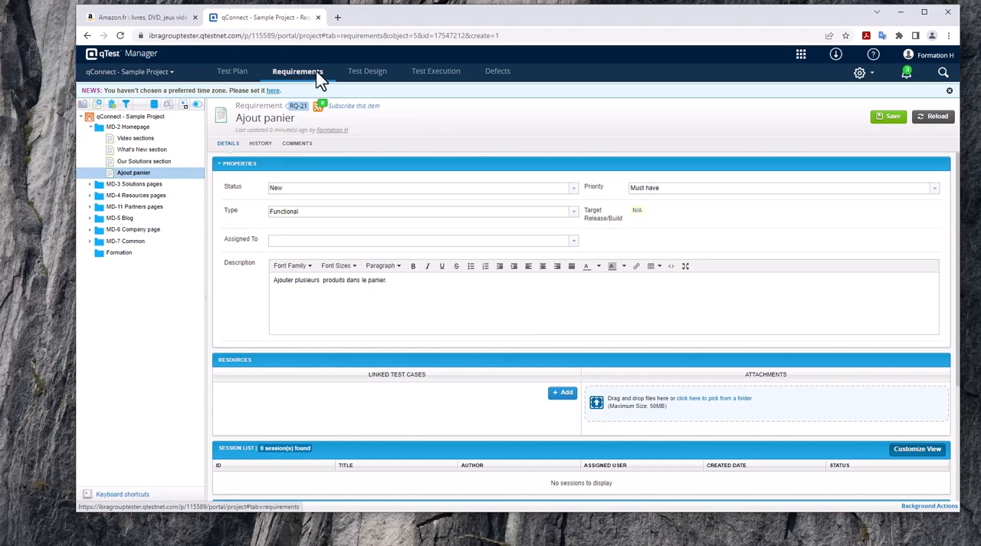
# Go to Test Design and add a new unnamed submodule under MD-2 Homepage, then collapse that module in the tree.
pyautogui.click(369, 86)
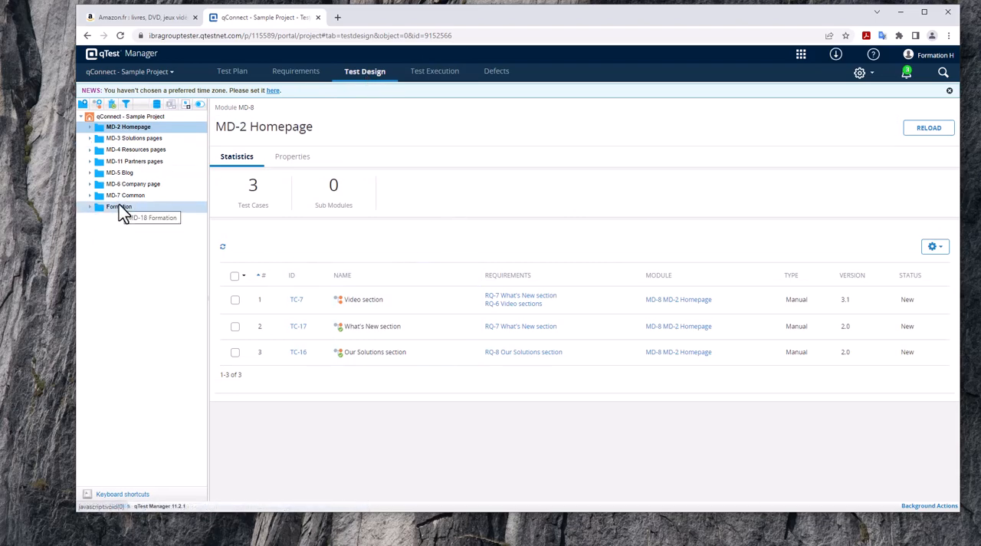
pyautogui.click(82, 104)
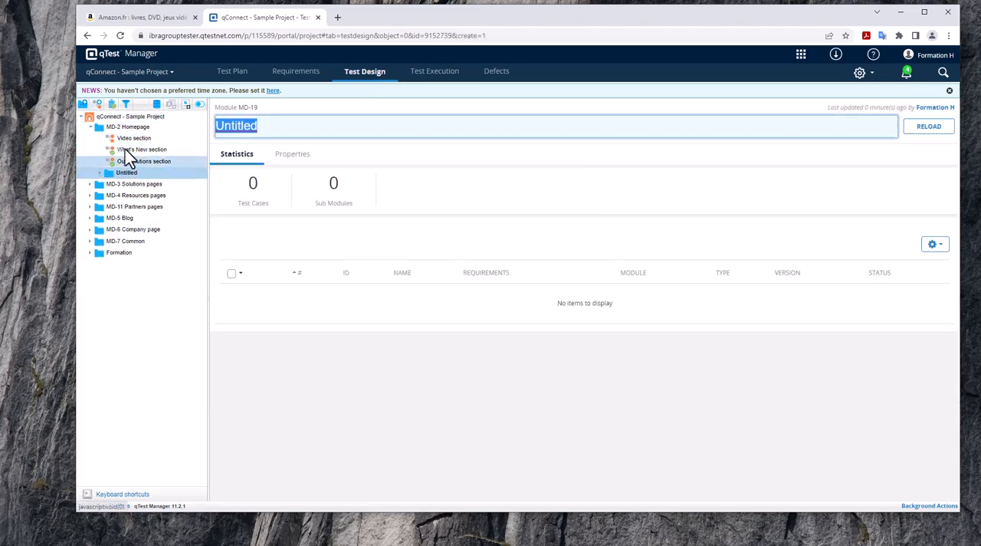
pyautogui.click(98, 126)
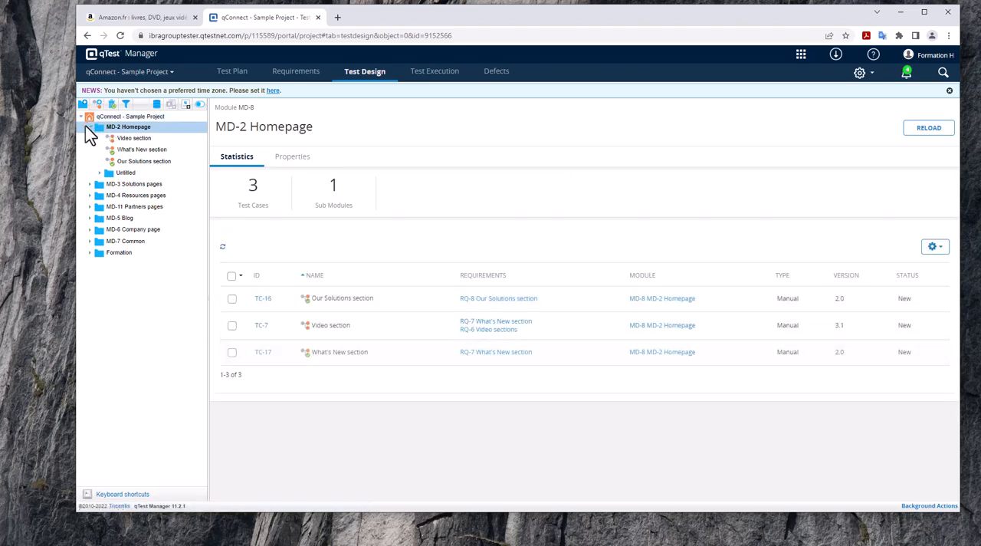
pyautogui.click(89, 127)
# Create a module directly under the qConnect - Sample Project root and name it "Ajout de panier".
pyautogui.click(92, 115)
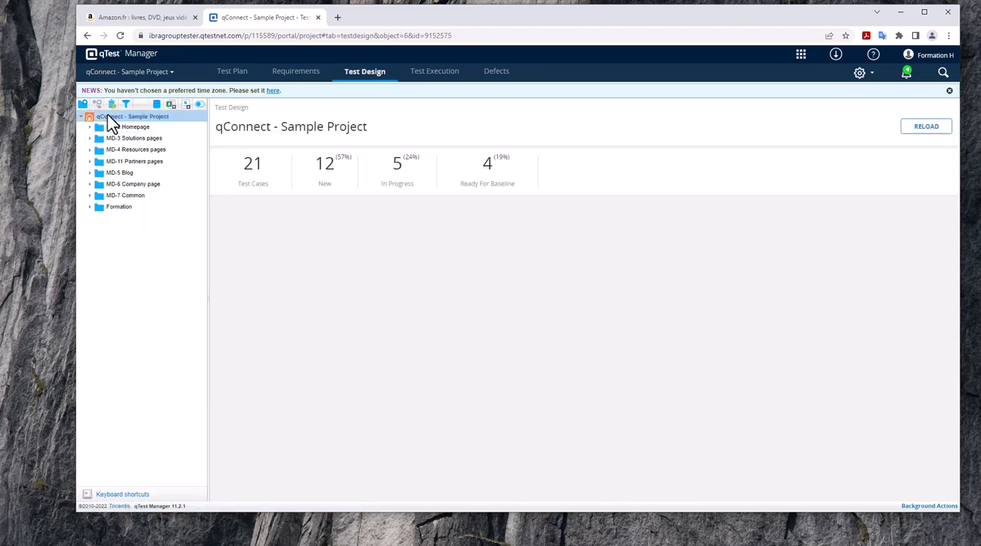
pyautogui.click(83, 105)
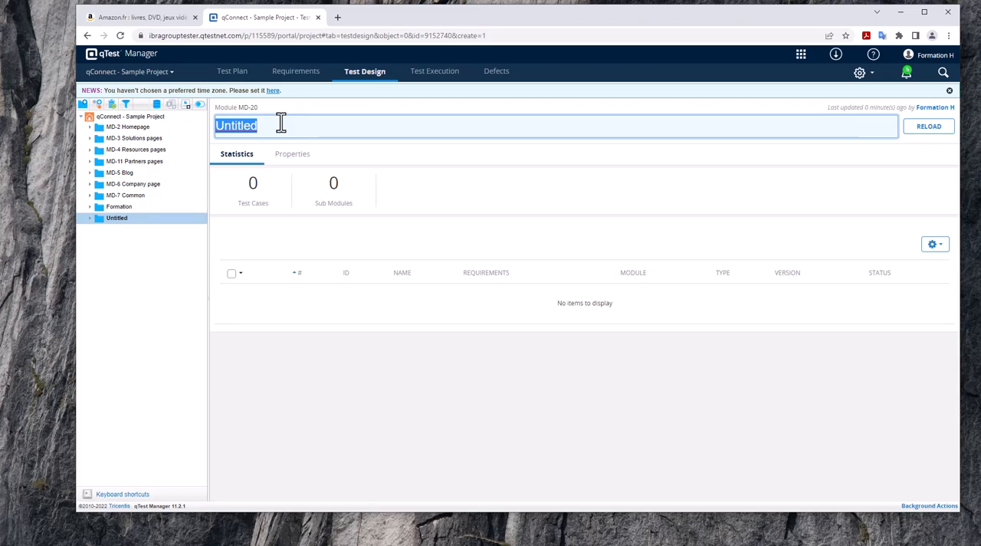
pyautogui.write('Ajout de')
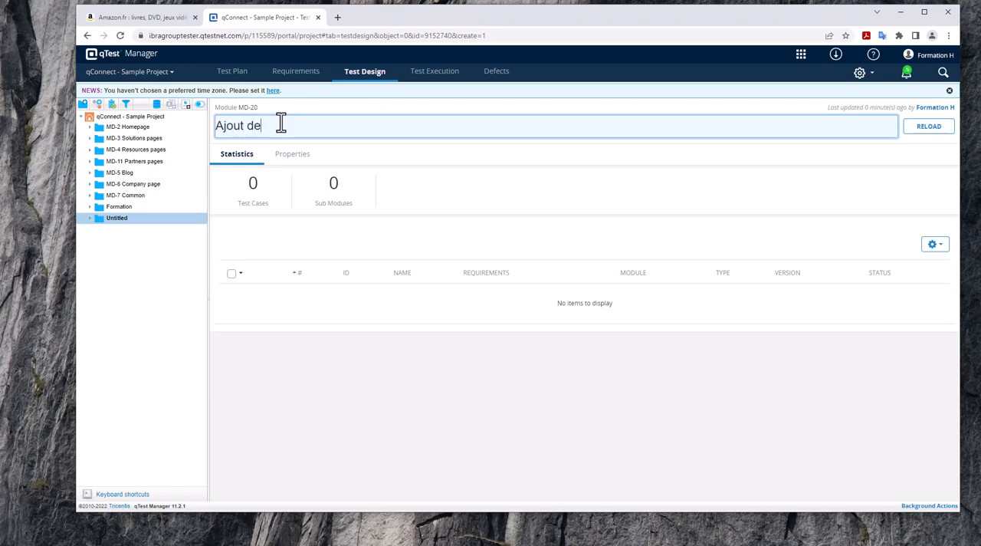
pyautogui.write(' panier')
pyautogui.press('Return')
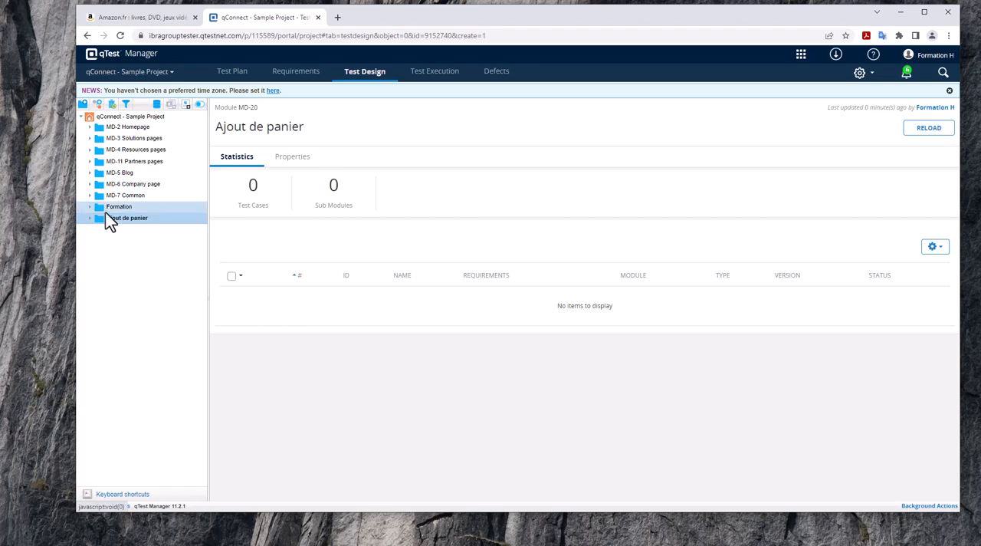
# Create a test case named "Ajout de panier" in the "Ajout de panier" module, keeping its type as Manual.
pyautogui.click(98, 106)
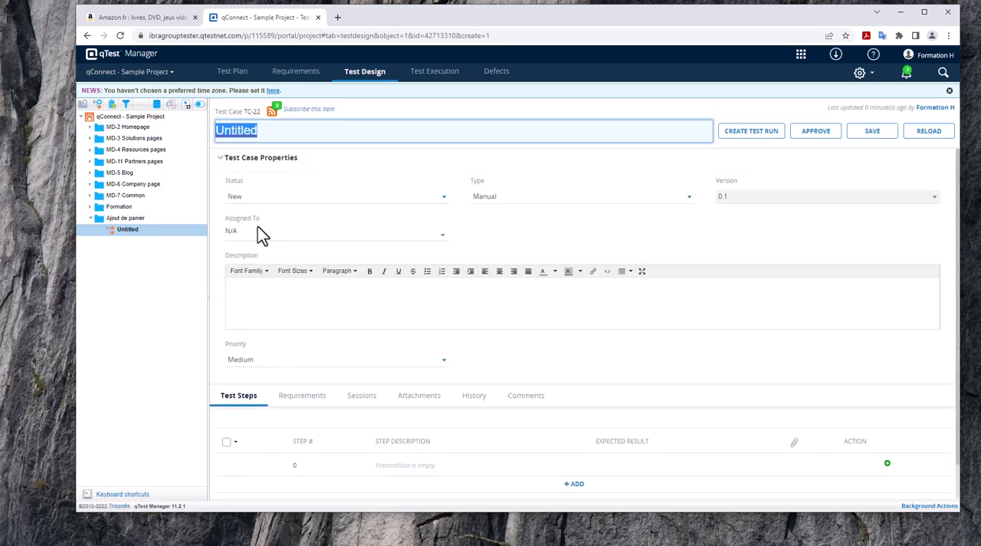
pyautogui.write('Ajout d')
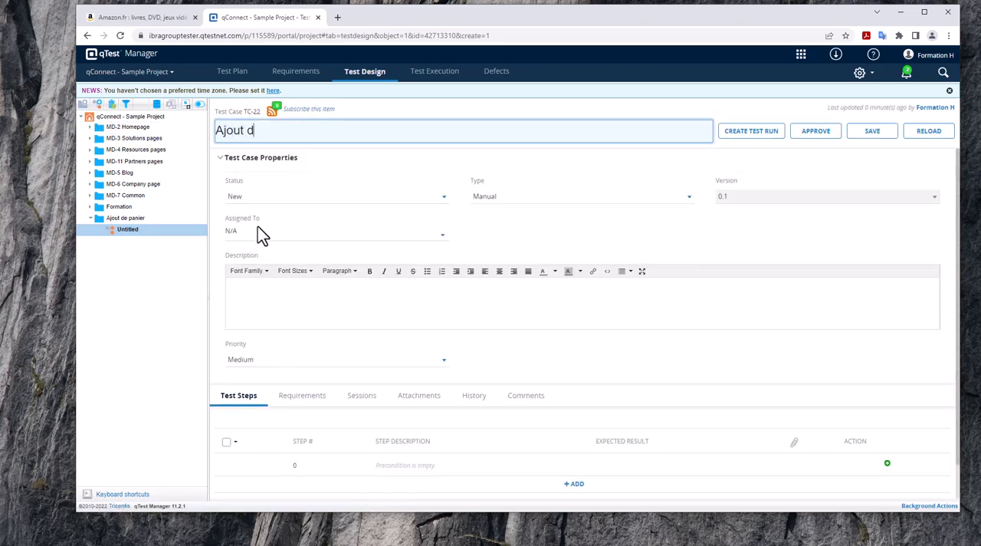
pyautogui.write('e panier')
pyautogui.click(526, 201)
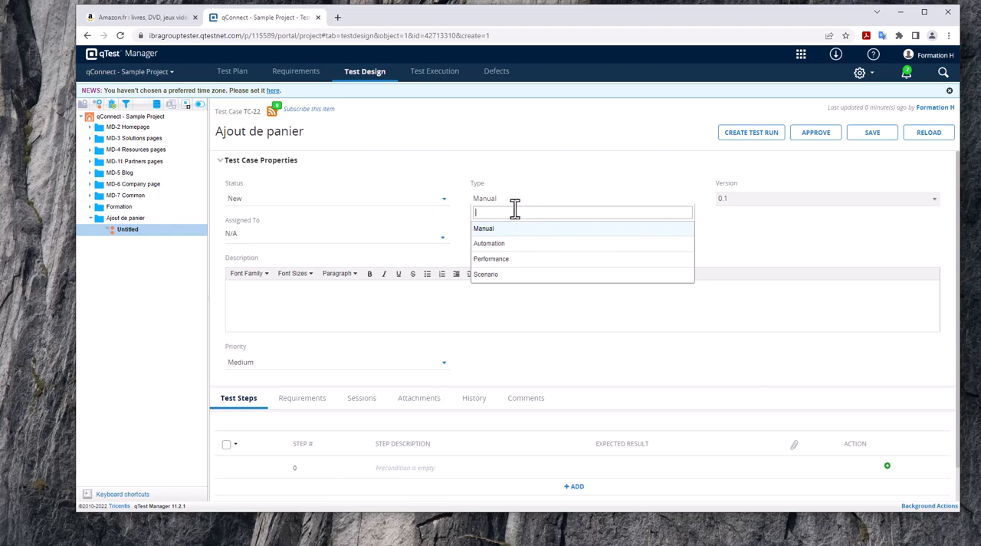
pyautogui.click(522, 206)
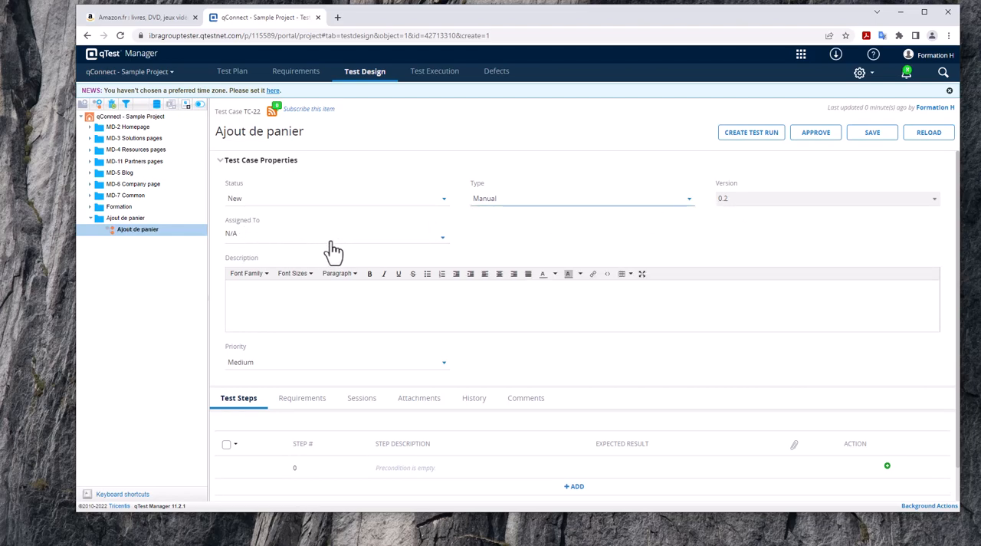
# Add a first test step with the description "Aller sur Amazon.fr" and the expected result "La page s'ouvre correctement".
pyautogui.click(298, 314)
pyautogui.scroll(-1, 292, 303)
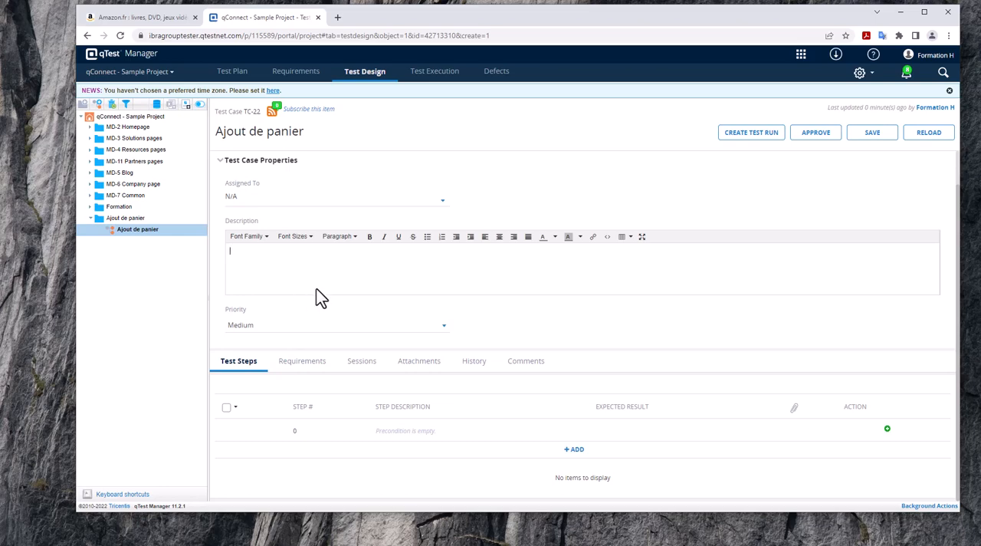
pyautogui.scroll(1, 343, 295)
pyautogui.scroll(-1, 343, 295)
pyautogui.click(573, 449)
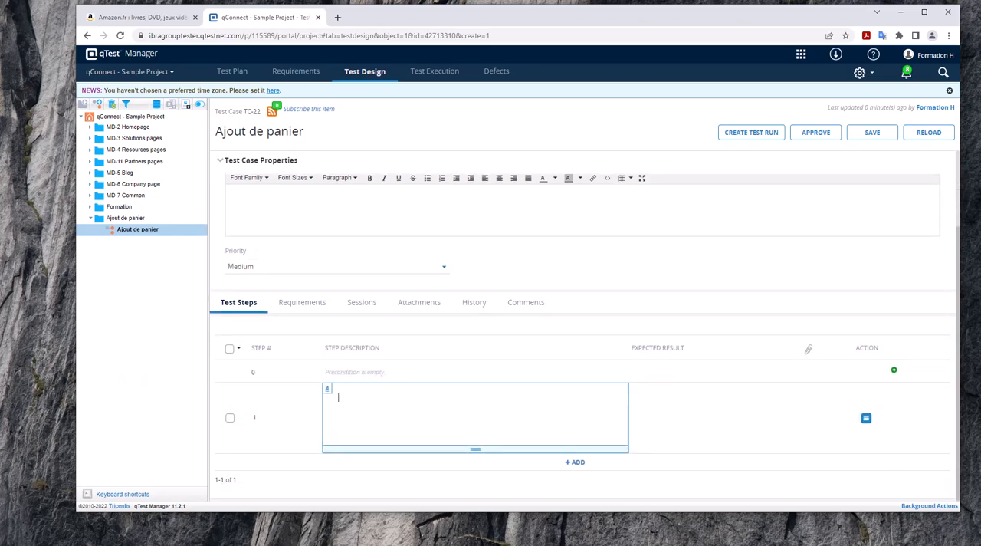
pyautogui.hotkey('alt', 'Tab')
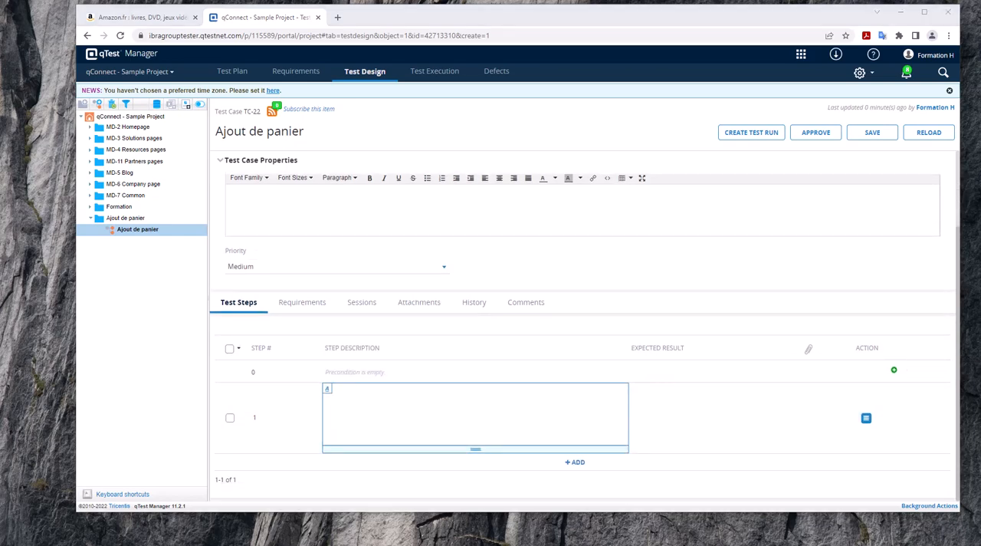
pyautogui.click(471, 420)
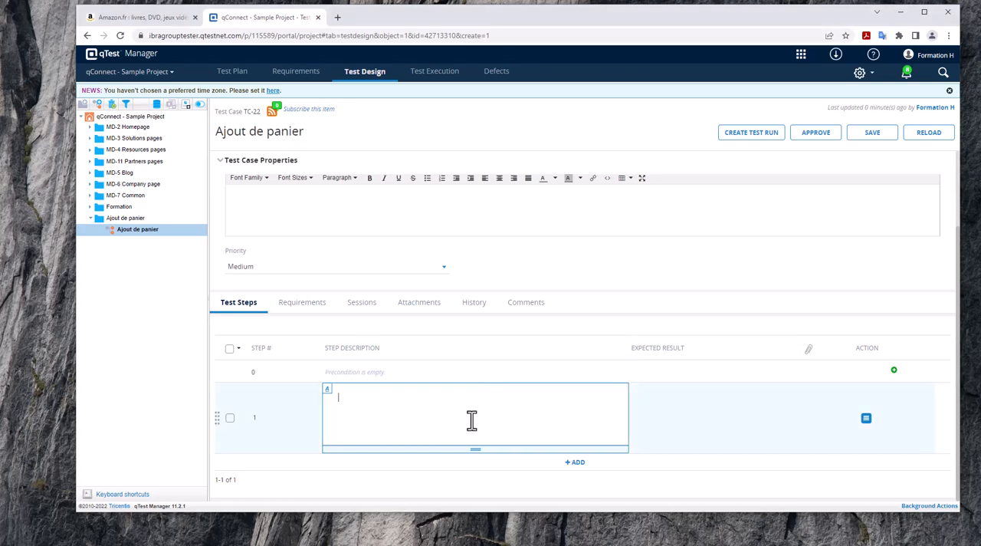
pyautogui.write('Aller sur Amazon.fr')
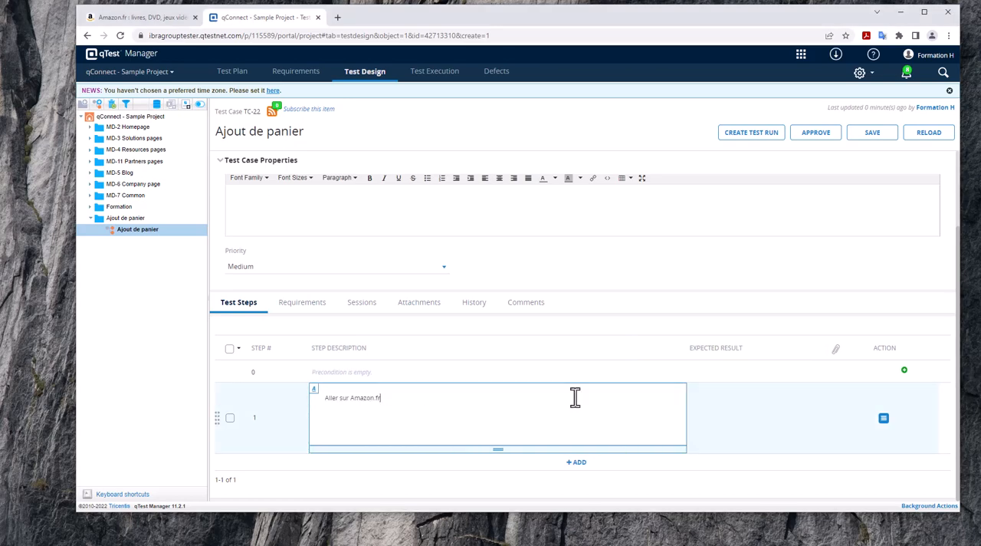
pyautogui.click(776, 417)
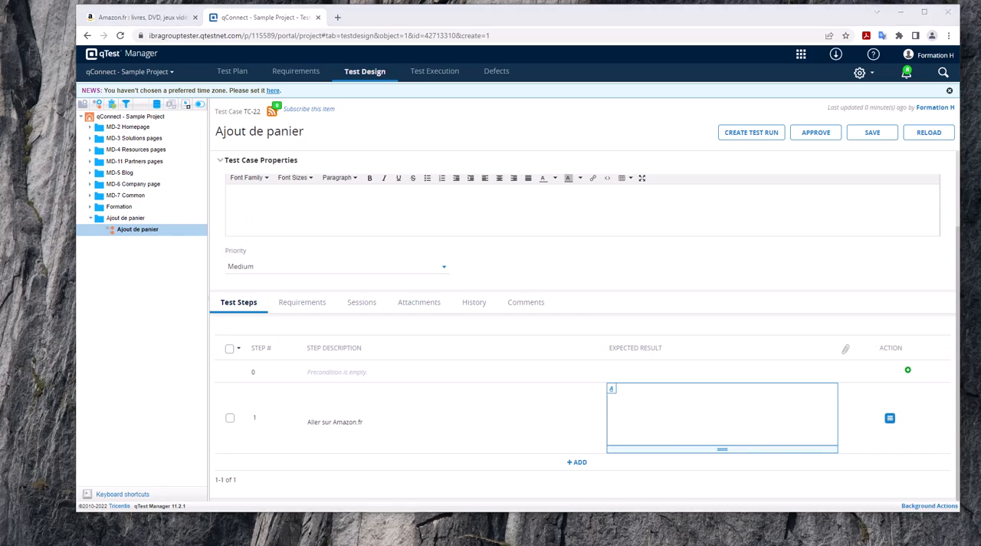
pyautogui.click(639, 406)
pyautogui.write("La page s'ouvre correctement")
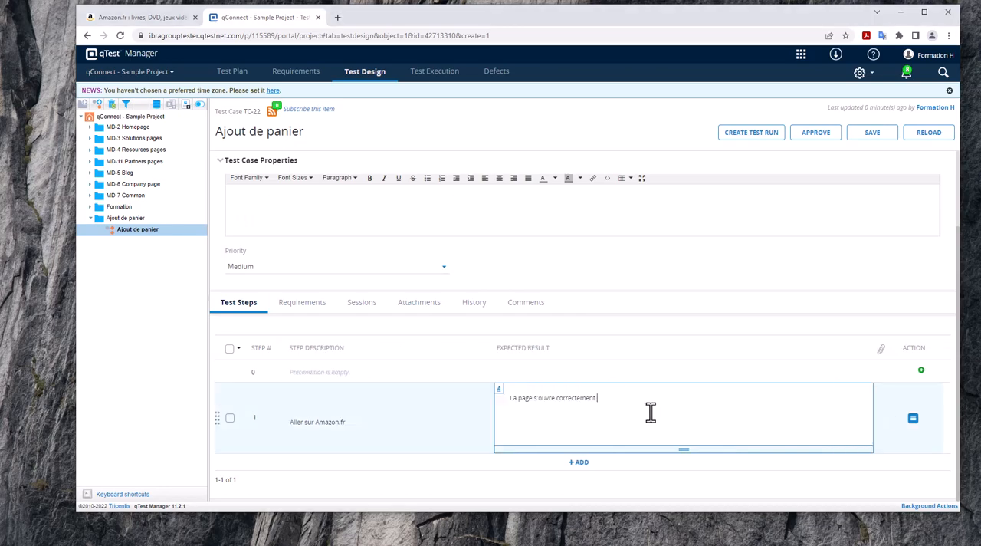
# Add a second test step "entrez dans la zone de recherche ordinateur portable HP" with expected result "La page des résultat s'affiche (avec 4 colonnes)".
pyautogui.click(579, 462)
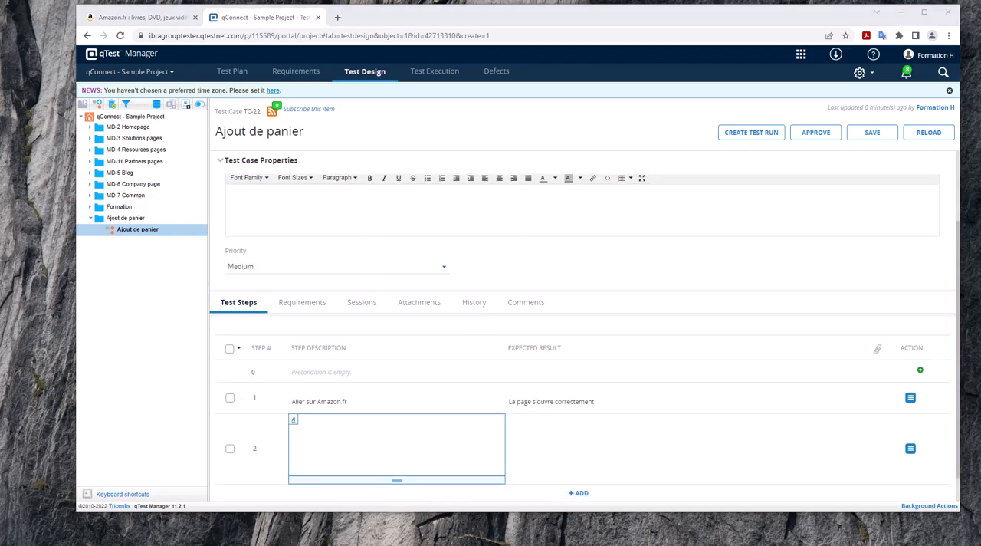
pyautogui.click(369, 449)
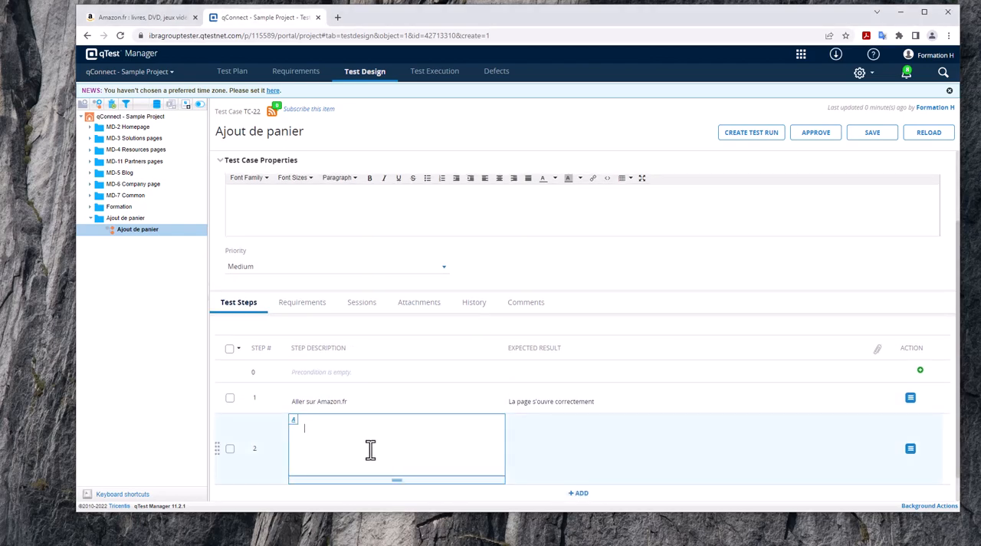
pyautogui.write('entrez dans la zone de recherche ordinateur portable HP')
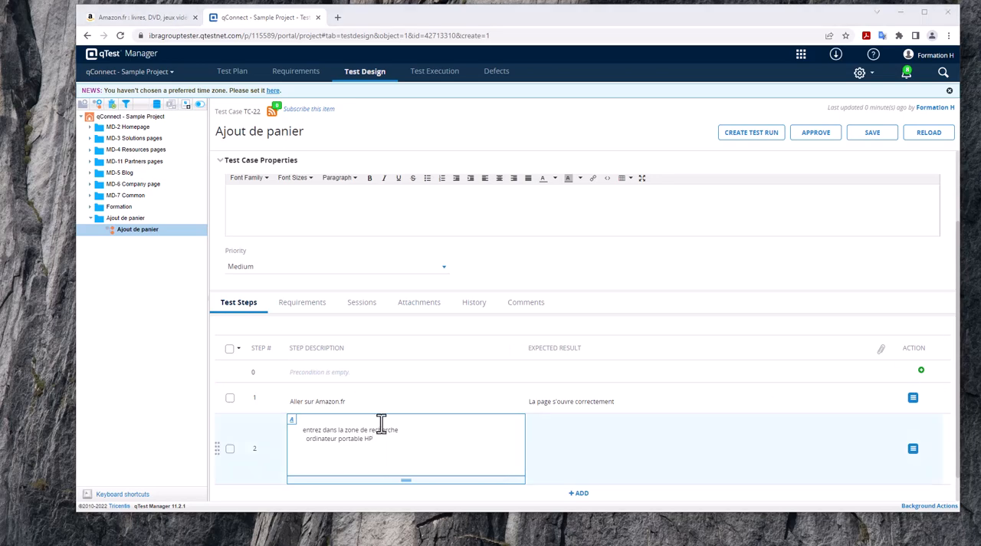
pyautogui.click(647, 448)
pyautogui.write("La page des resultat s'affiche (avec 4 colonnes)")
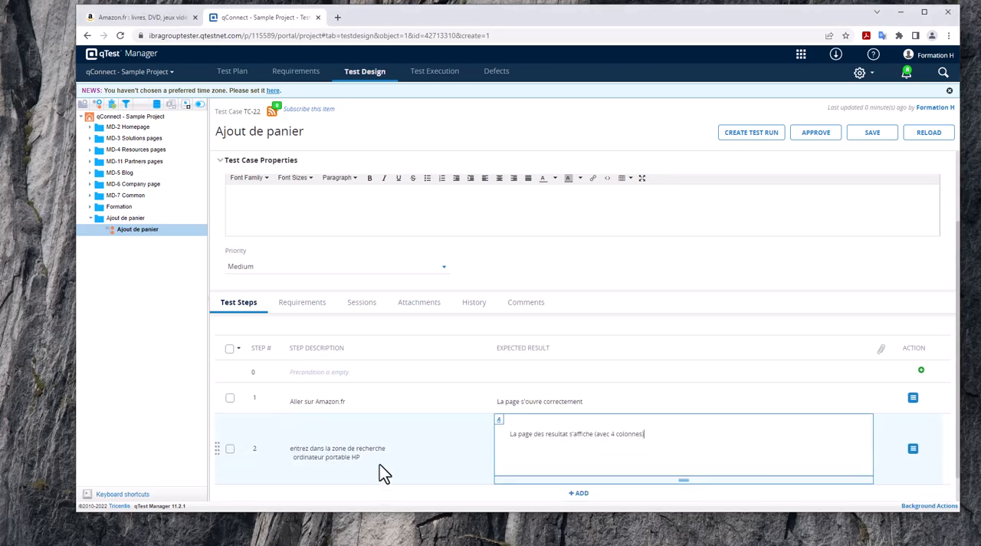
# Add step 3 "cliquer sur un produit quelconque", expecting "la page du produit s'affiche", "les éléments suivants s'affichent sur la page :", "Ajouter au panier", "Acheter maintenant", "Quantité".
pyautogui.click(577, 462)
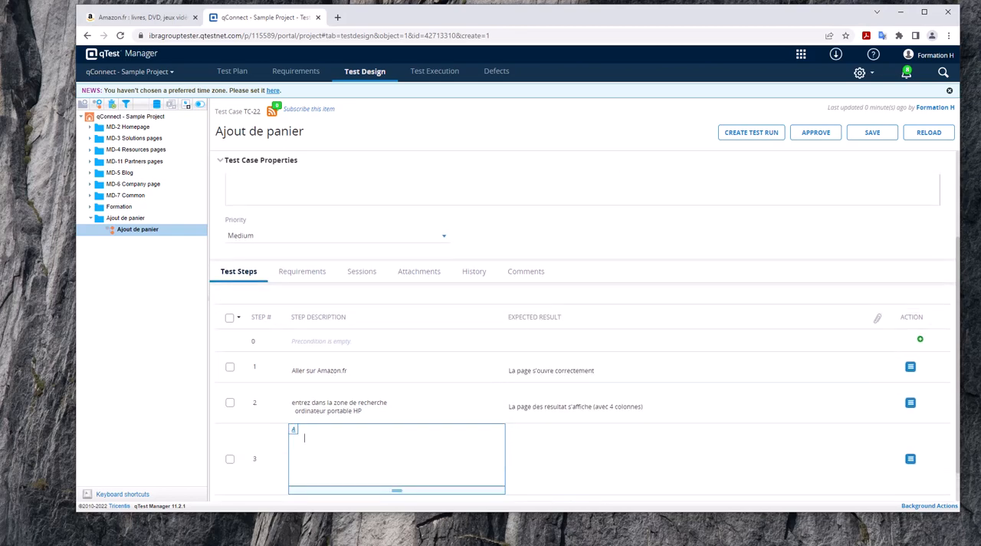
pyautogui.click(385, 438)
pyautogui.write('cliquer sur un produit quelconque')
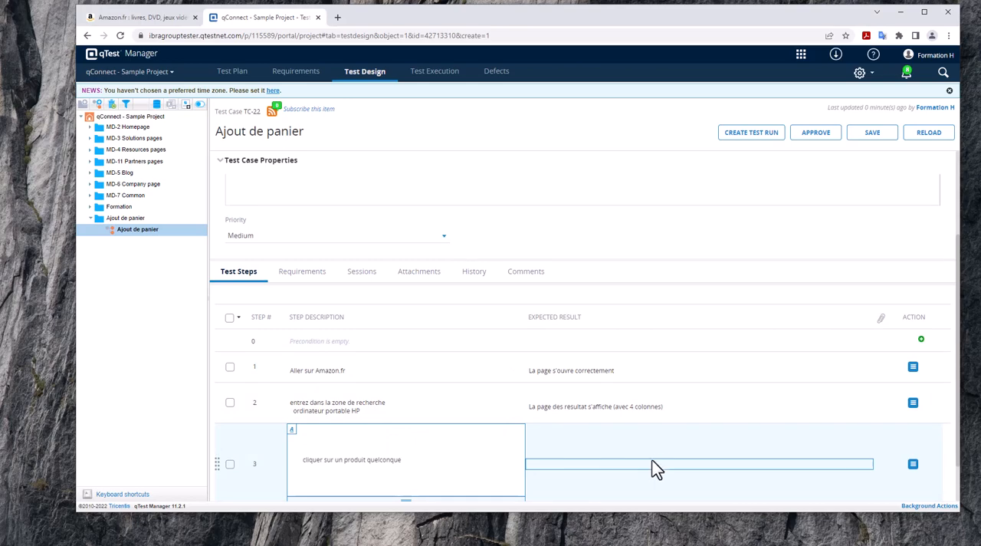
pyautogui.click(651, 464)
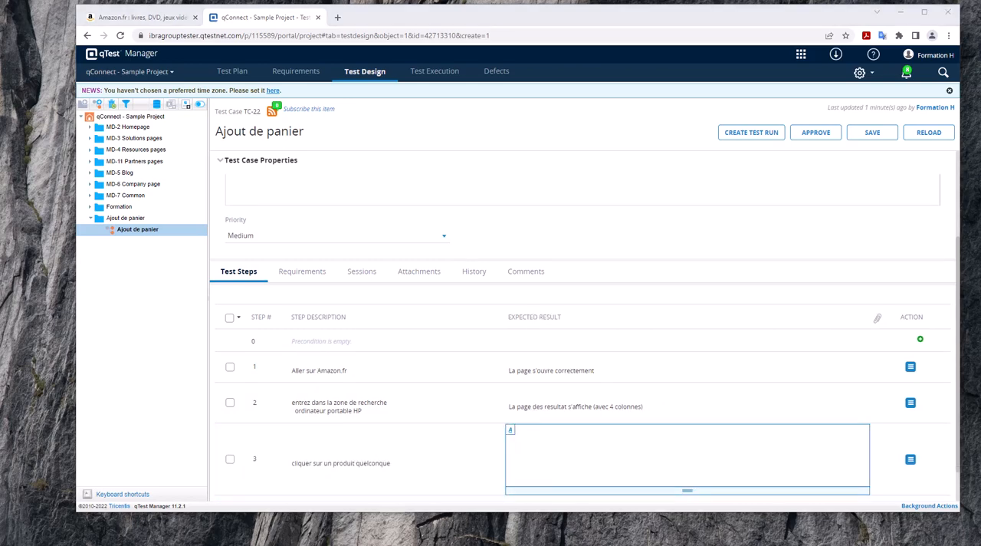
pyautogui.click(605, 465)
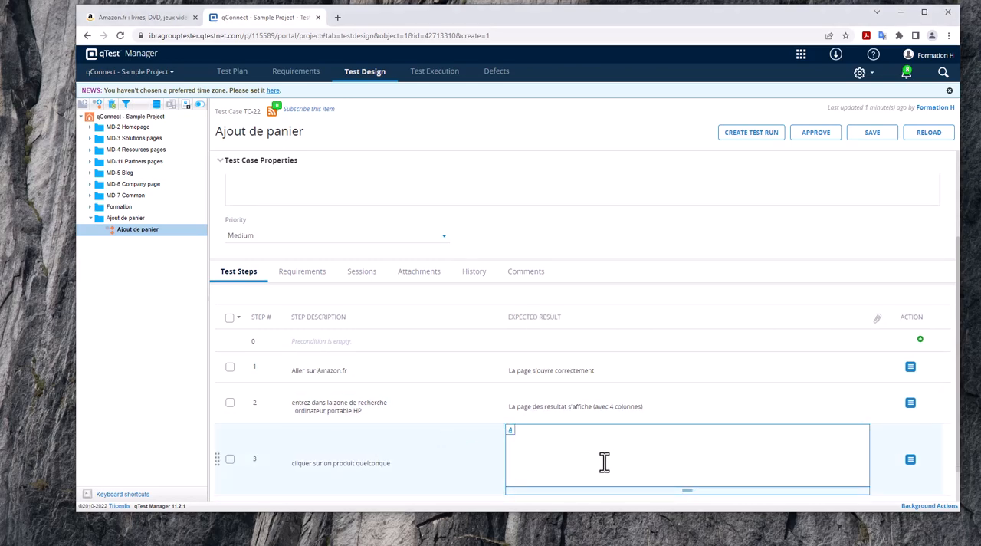
pyautogui.hotkey('ctrl', 'v')
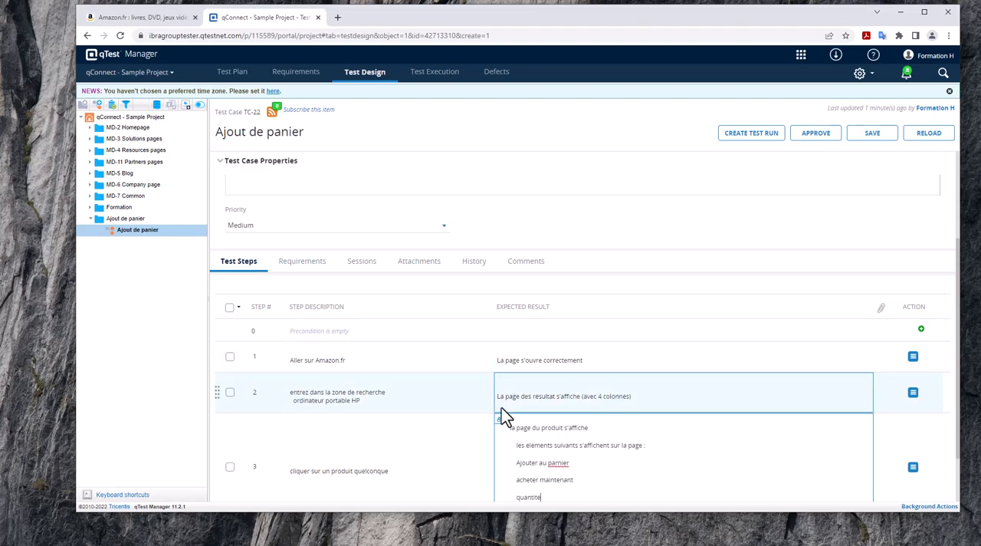
pyautogui.scroll(-1, 506, 410)
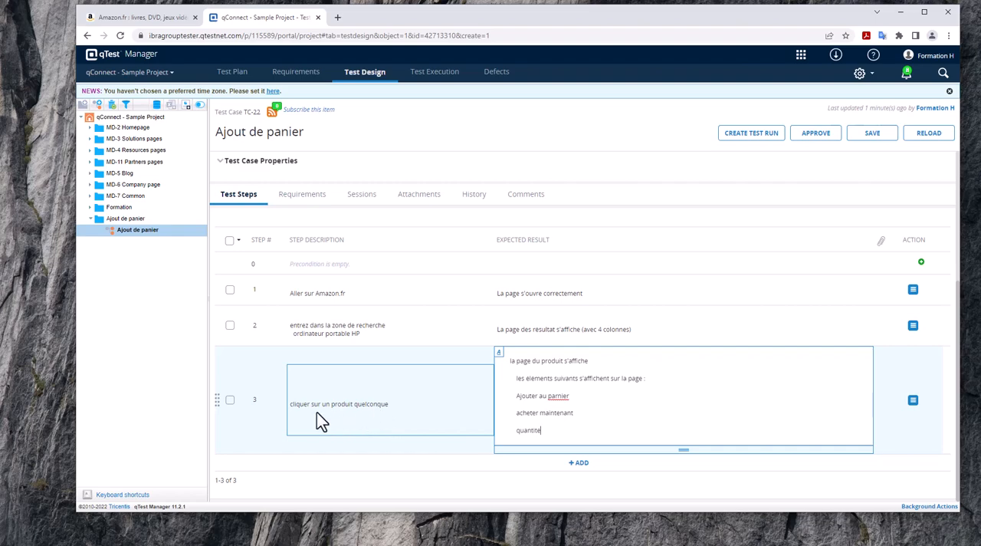
pyautogui.click(560, 395)
pyautogui.press('BackSpace')
pyautogui.click(517, 412)
pyautogui.write('A')
# Add step 4 "Ajouter 2 quantités et cliquer sur ajouter au panier", expecting "La pop-up suivante s'affiche 'Souhaitez-vous protéger votre achat? Vérifiez que cette assurance couvre vos besoins'".
pyautogui.click(578, 462)
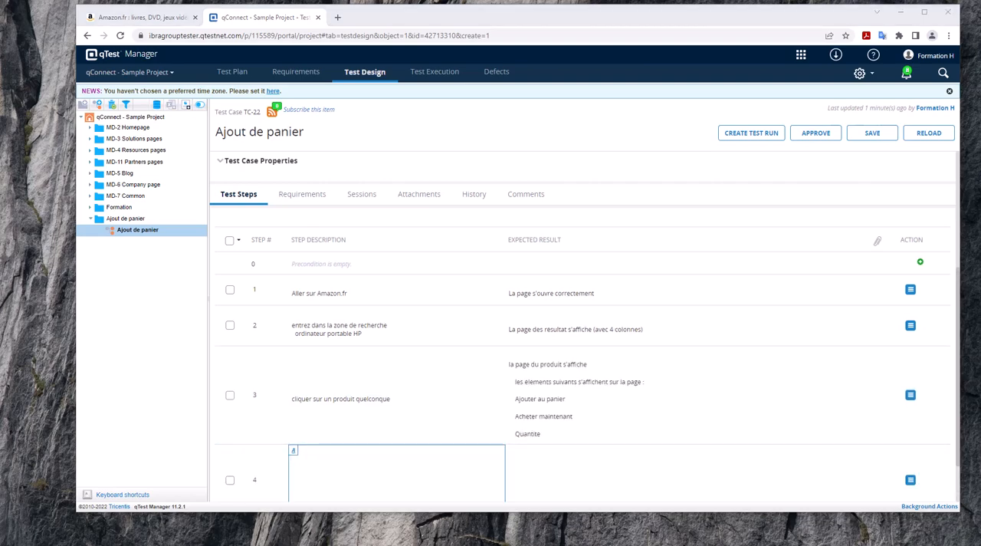
pyautogui.click(436, 468)
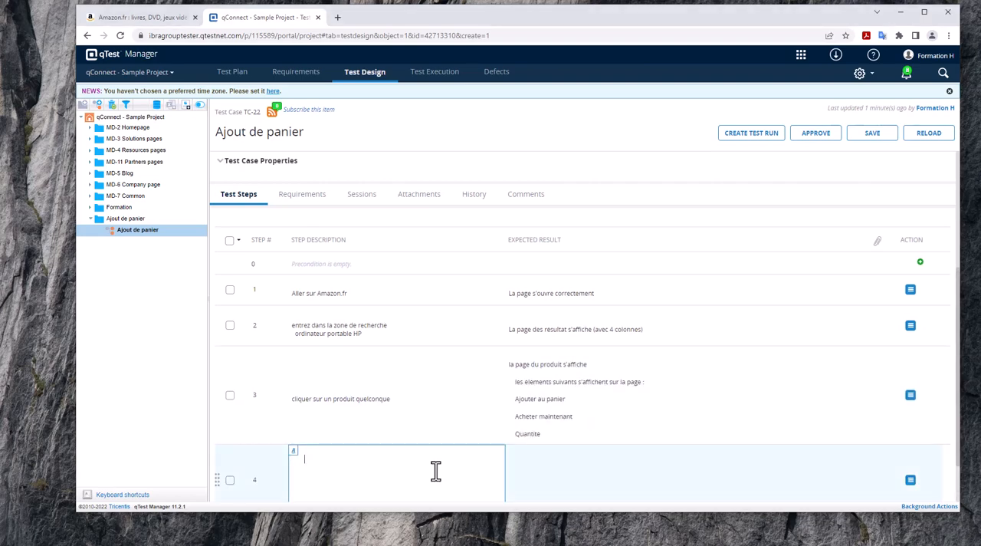
pyautogui.write('Ajouter 2 quantites et cliquer sur ajouter au panier')
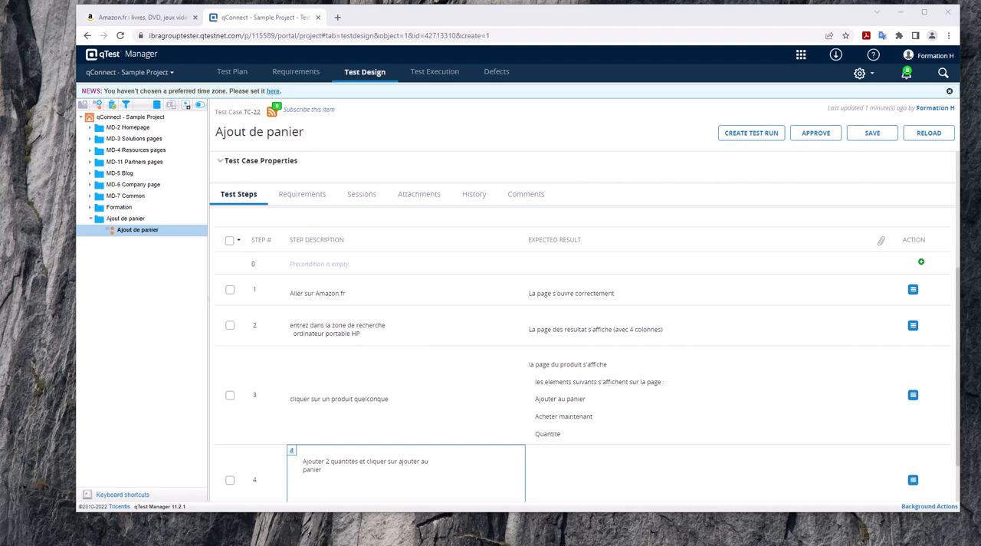
pyautogui.click(685, 483)
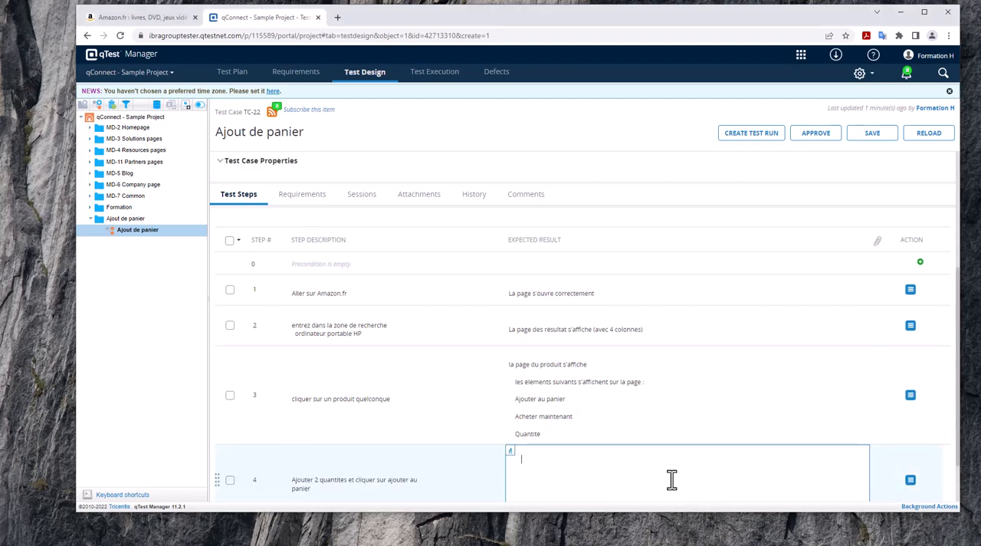
pyautogui.write('La pop-up suivante s\'affiche "Souhaitez-vous protéger votre achat? Verifiez que cette assurance couvre vos besoins')
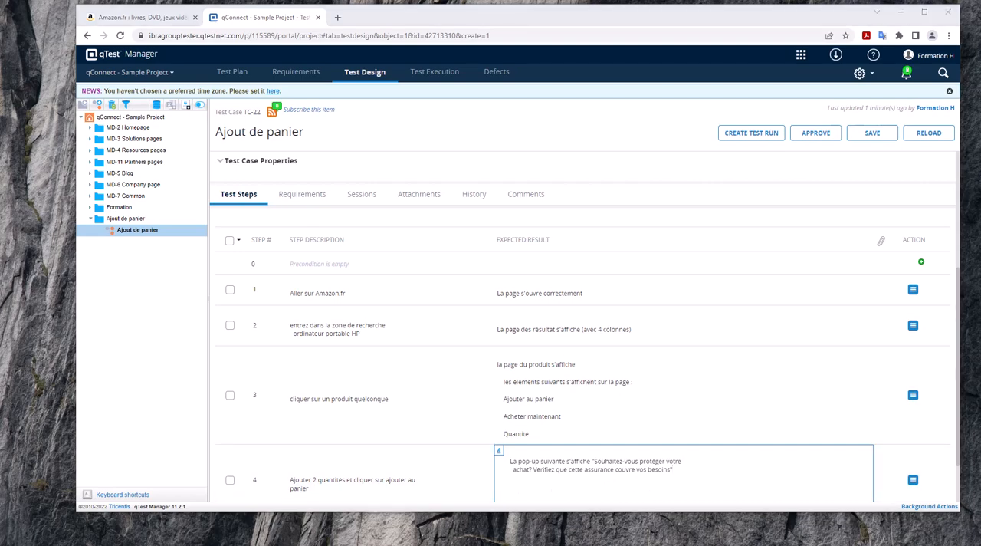
# Add step 5 "cliquer sur non merci", expecting "La pop-up 'Ajouté au panier' s'affiche avec l'icone de l'ordinateur", "les boutons 'Panier' et passer la commande (3 articles) s'affiche".
pyautogui.scroll(-2, 403, 460)
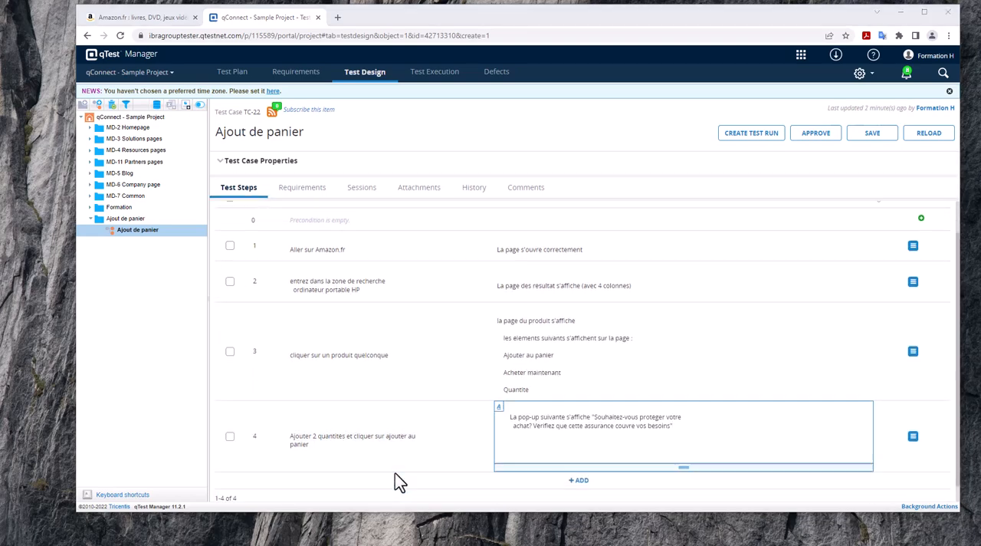
pyautogui.click(565, 462)
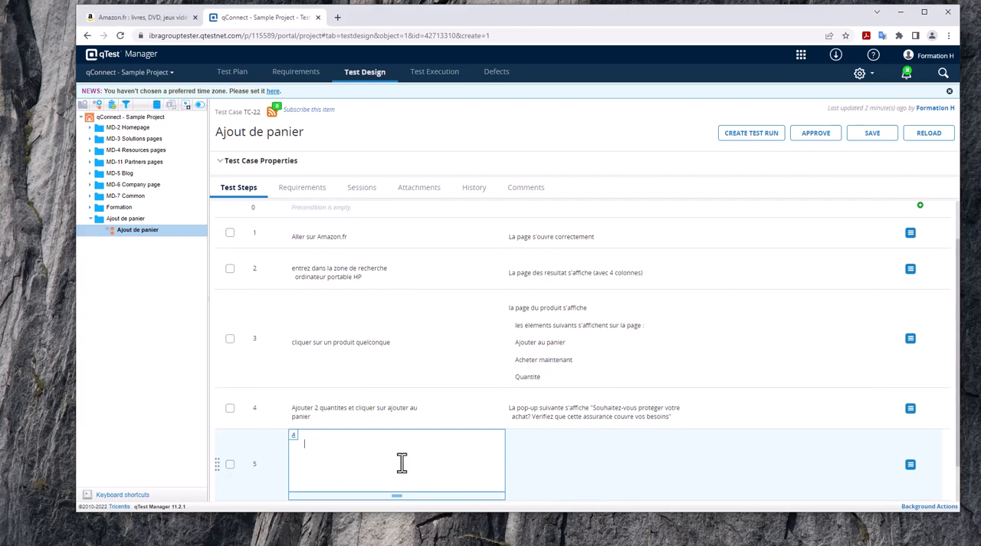
pyautogui.write('cliquer sur non merci')
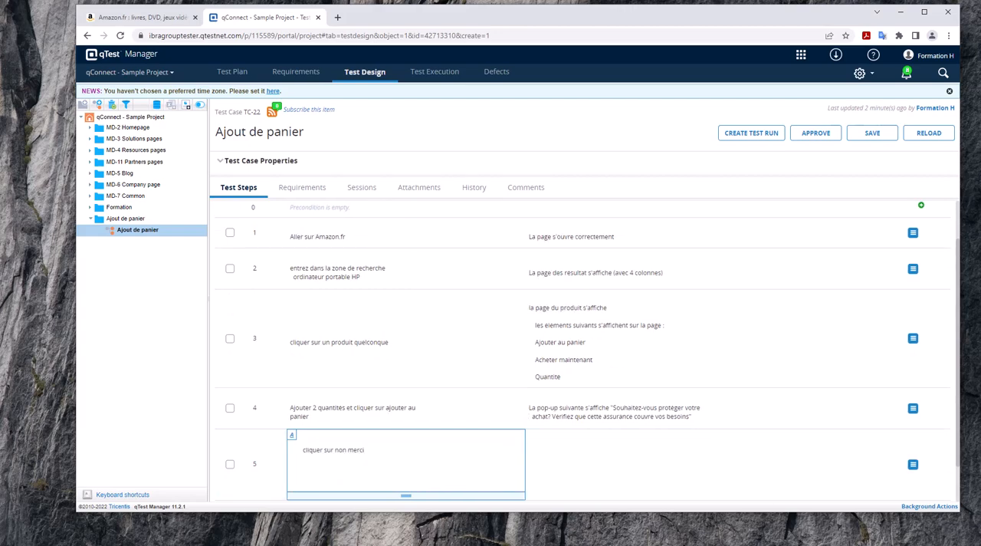
pyautogui.click(632, 452)
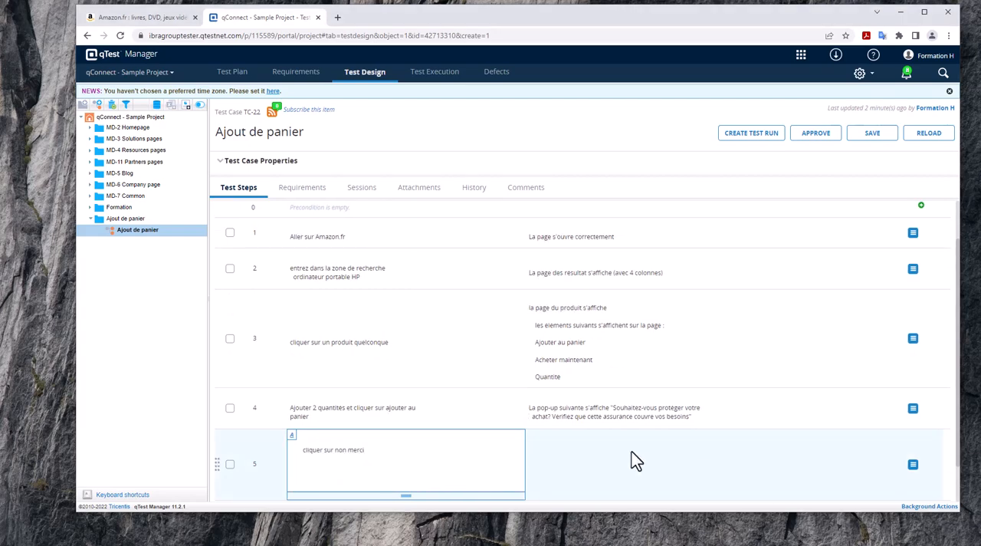
pyautogui.click(621, 452)
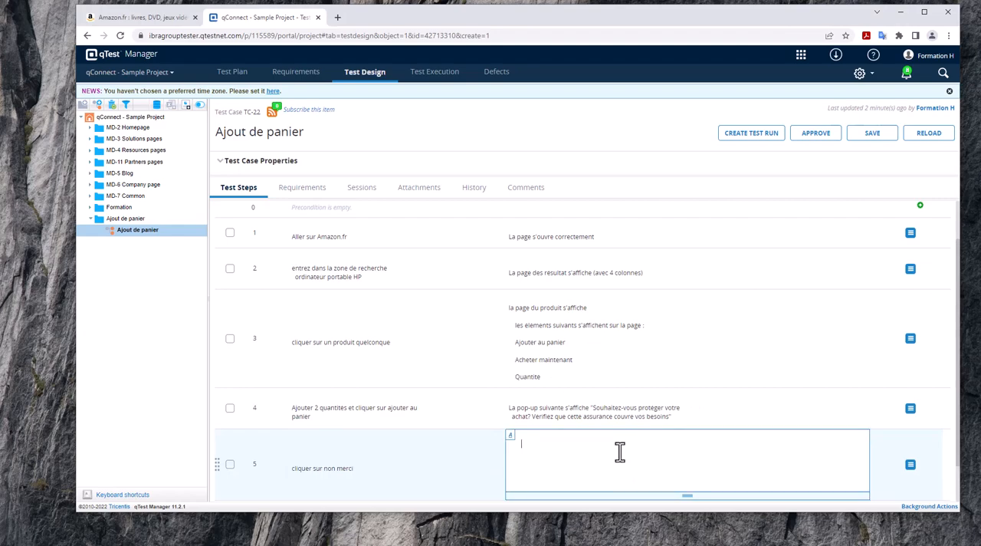
pyautogui.write('La pop-up " Ajoute au panier" s\'affiche avec l\'icone  de l\'ordinateur   les boutons "Panier" et passer la commande (3 articles) s\'affiche')
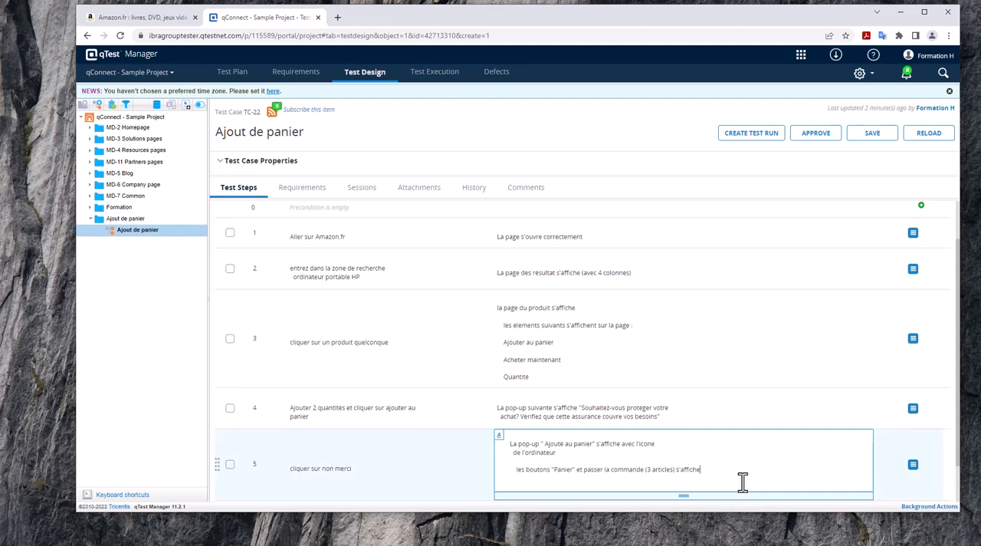
# Save the "Ajout de panier" test case with its five test steps and approve it.
pyautogui.scroll(-2, 634, 272)
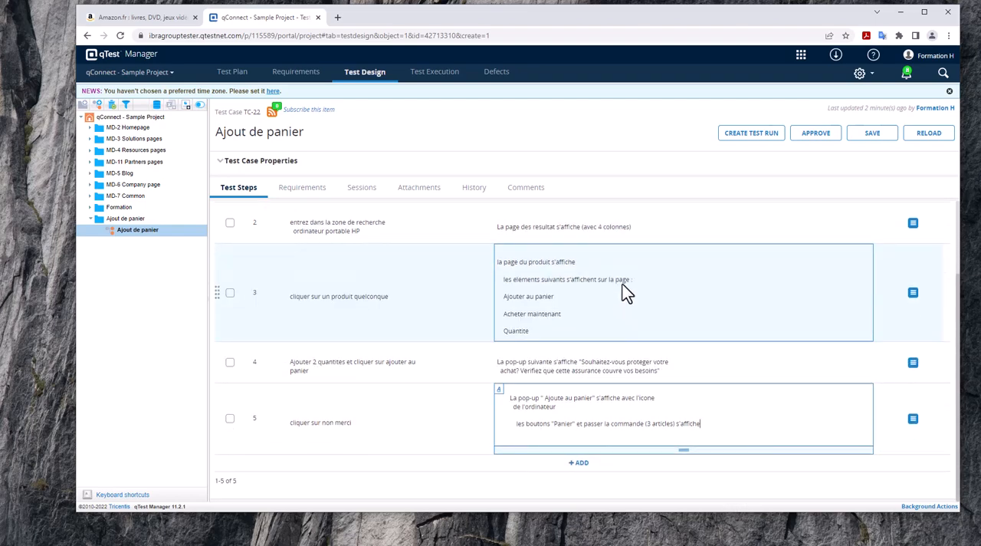
pyautogui.click(874, 138)
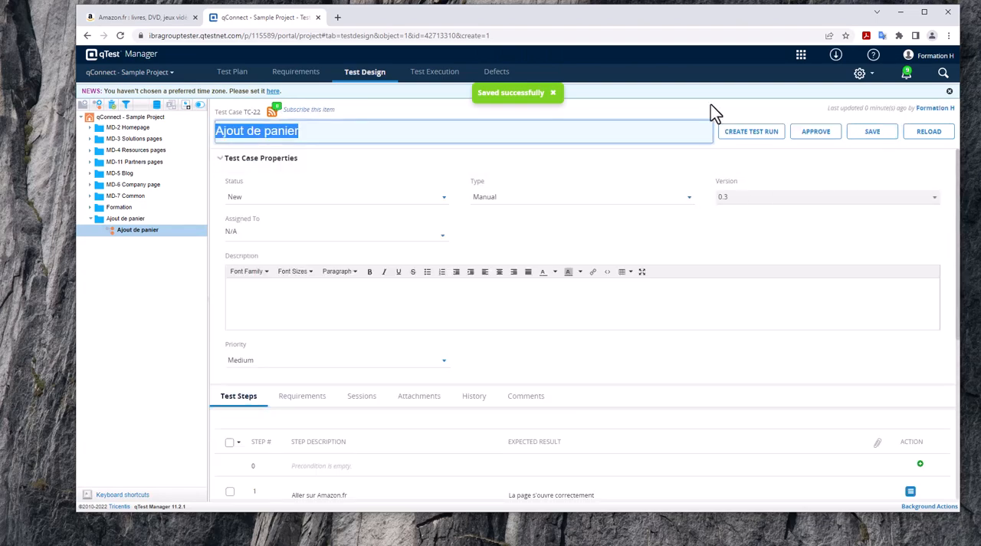
pyautogui.click(743, 101)
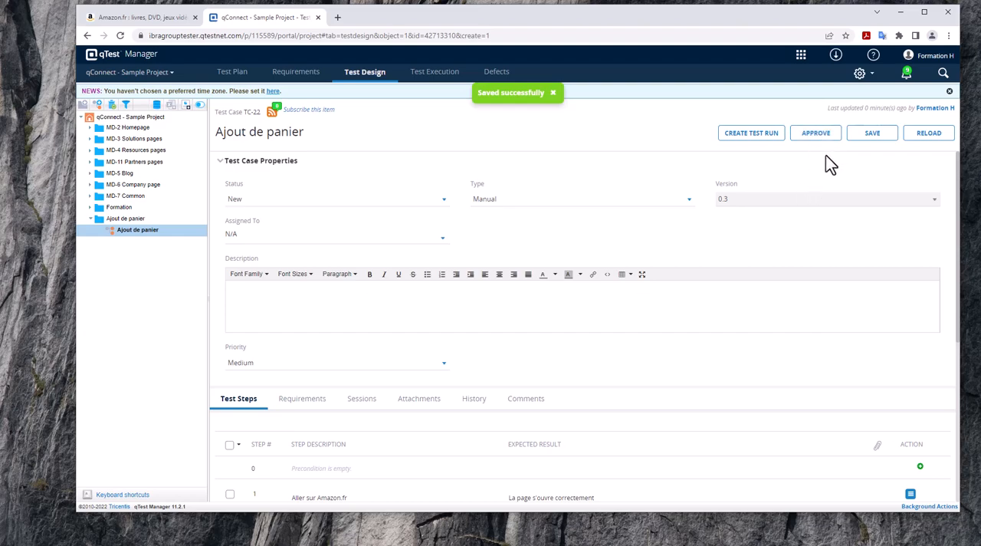
pyautogui.click(816, 134)
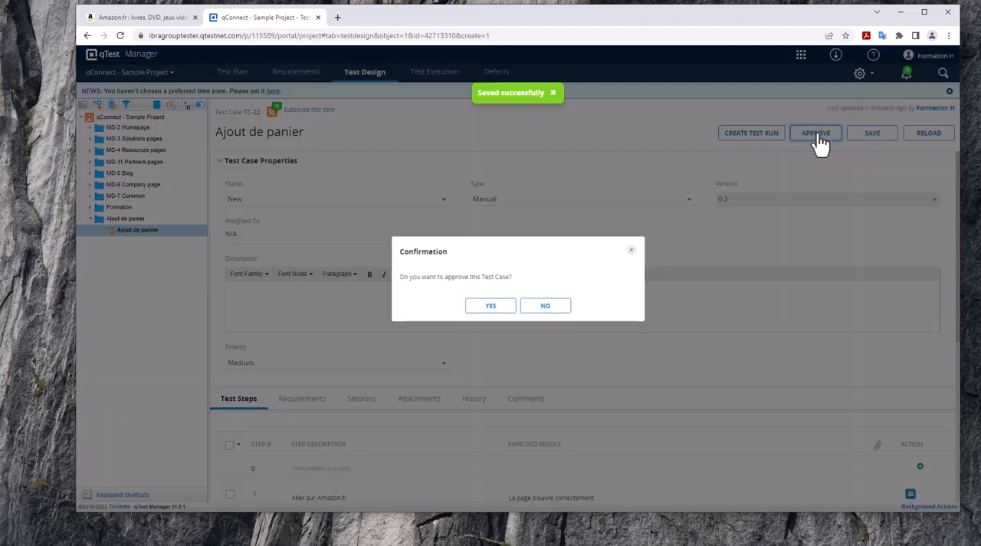
pyautogui.click(495, 307)
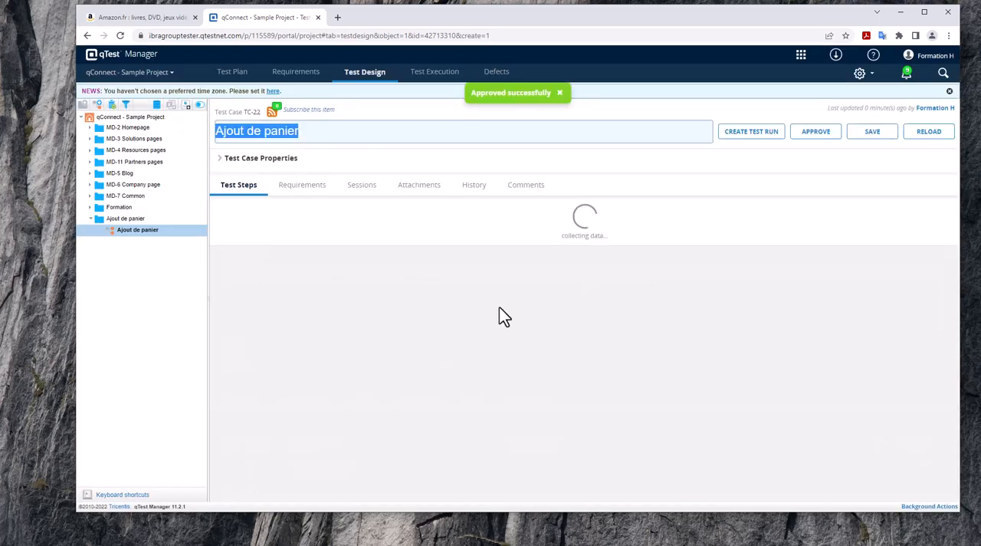
# Link the "Ajout panier" requirement RQ-21 from the MD-2 Homepage module to the "Ajout de panier" test case and save it.
pyautogui.scroll(-3, 499, 314)
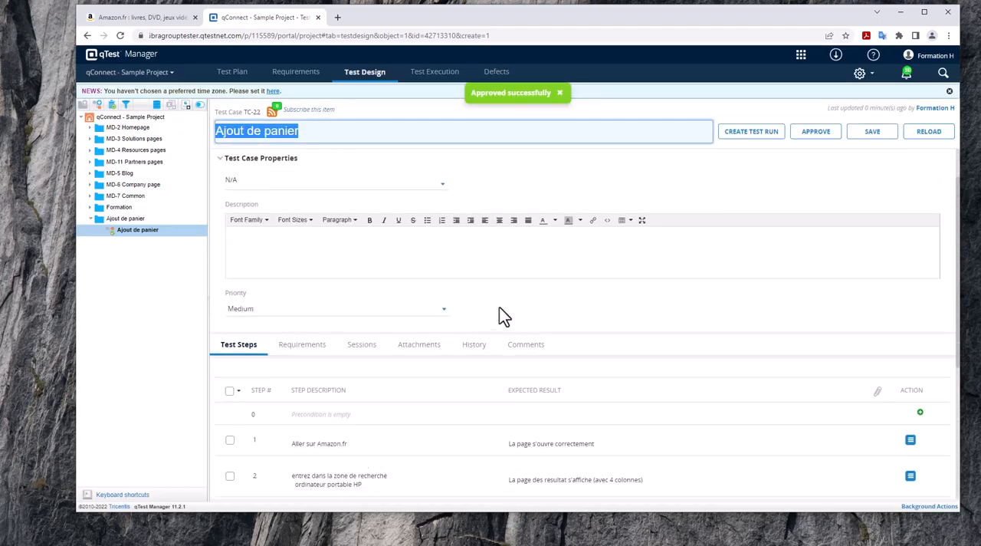
pyautogui.scroll(-1, 499, 315)
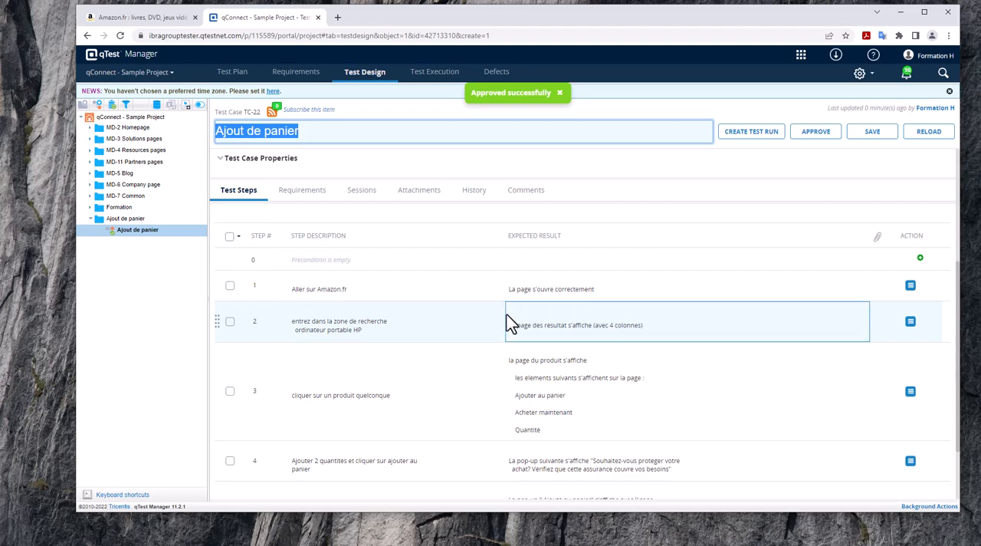
pyautogui.scroll(-1, 506, 313)
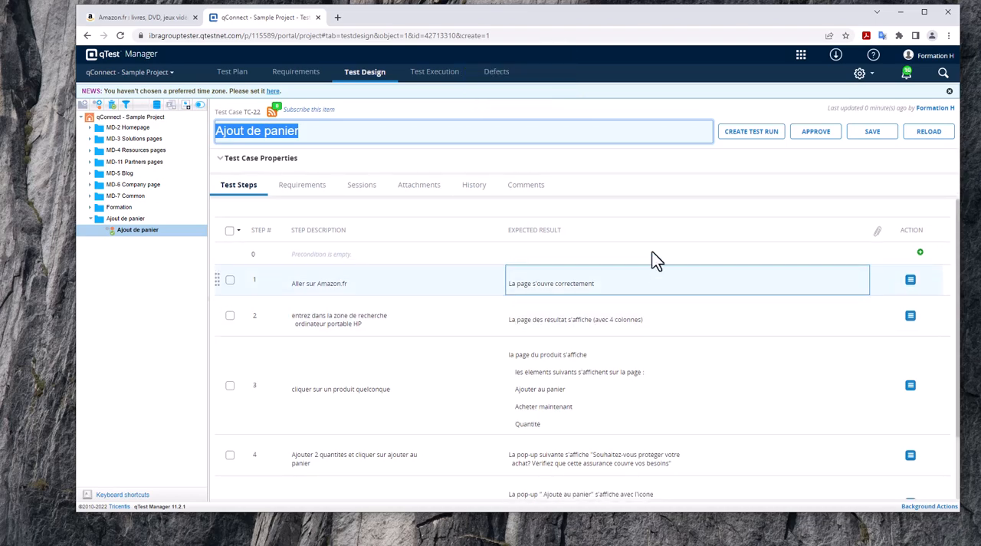
pyautogui.click(591, 109)
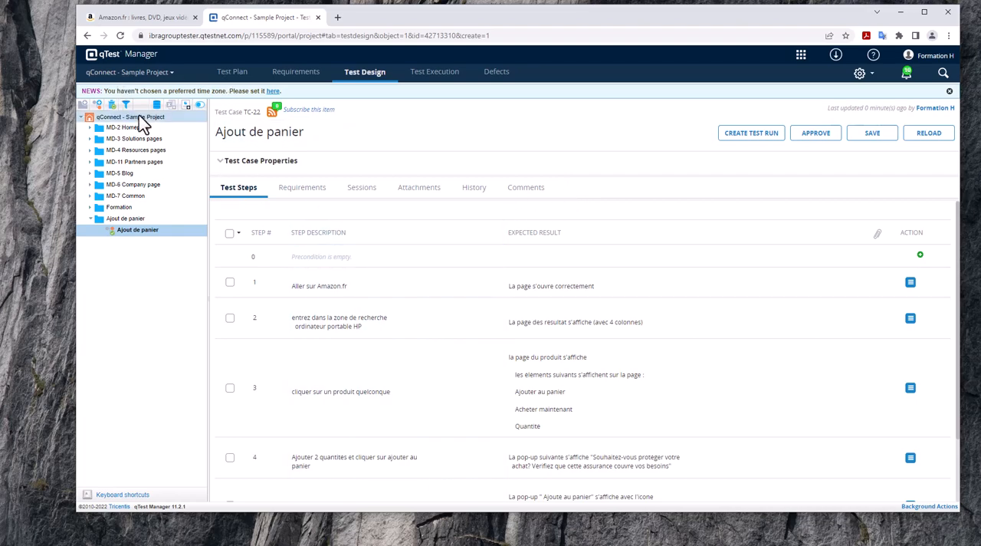
pyautogui.click(304, 198)
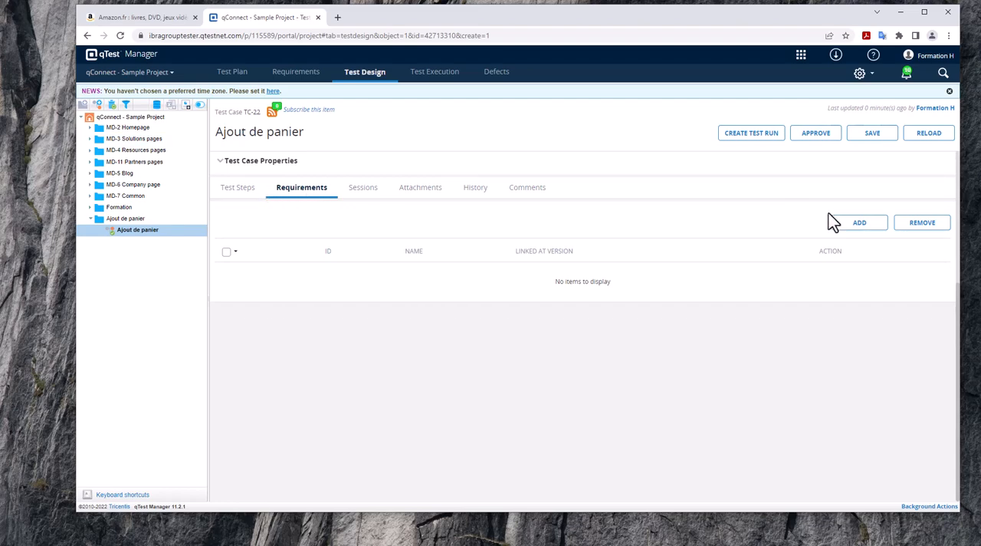
pyautogui.click(862, 227)
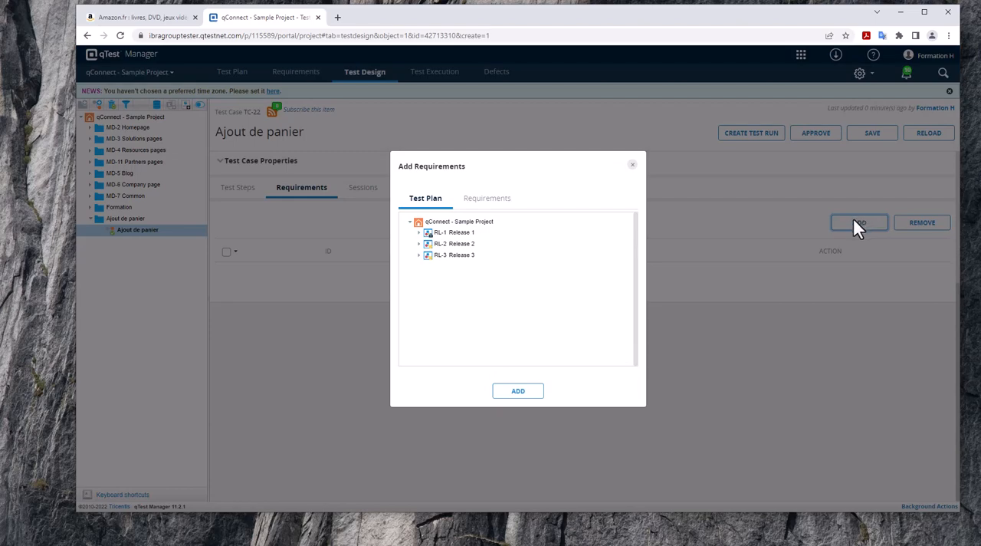
pyautogui.click(487, 200)
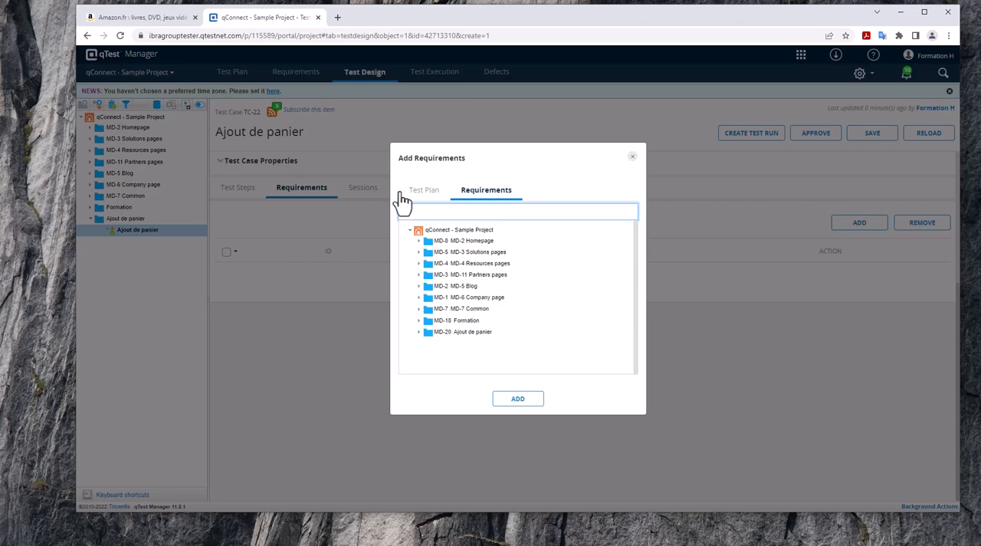
pyautogui.click(419, 243)
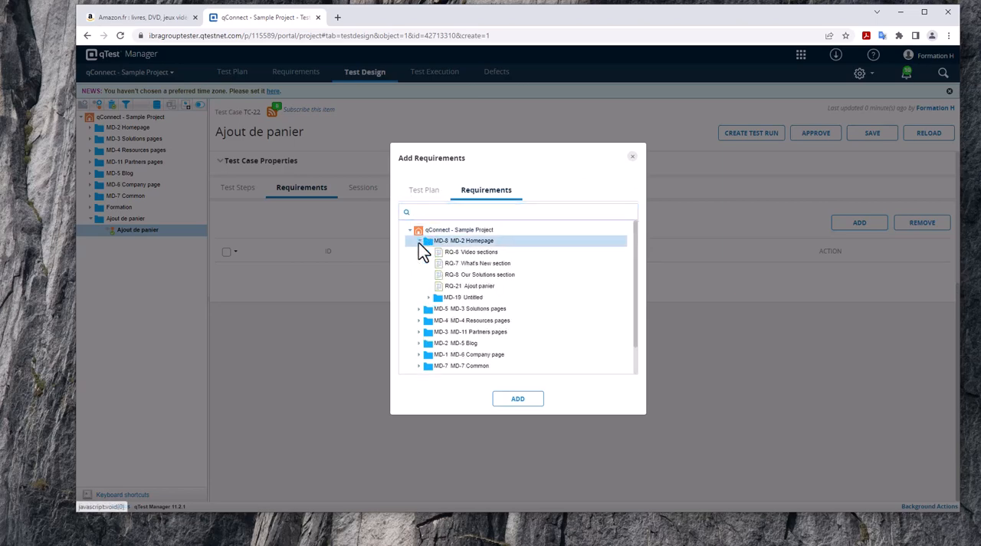
pyautogui.click(474, 287)
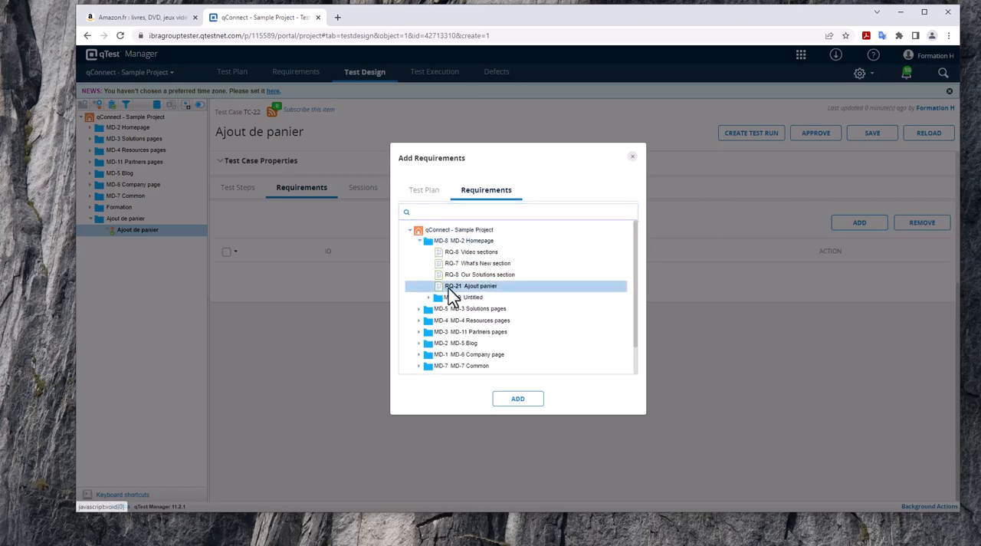
pyautogui.click(520, 398)
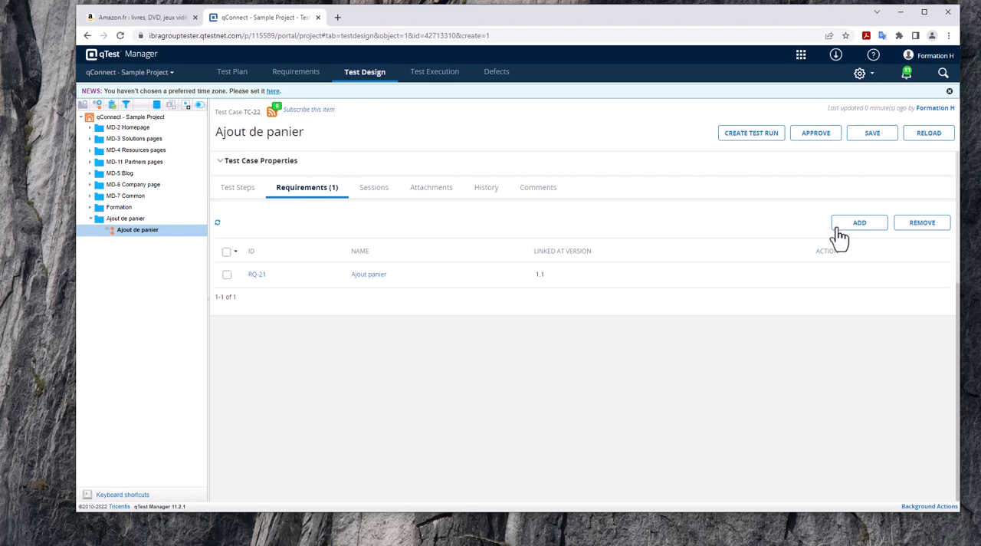
pyautogui.click(872, 135)
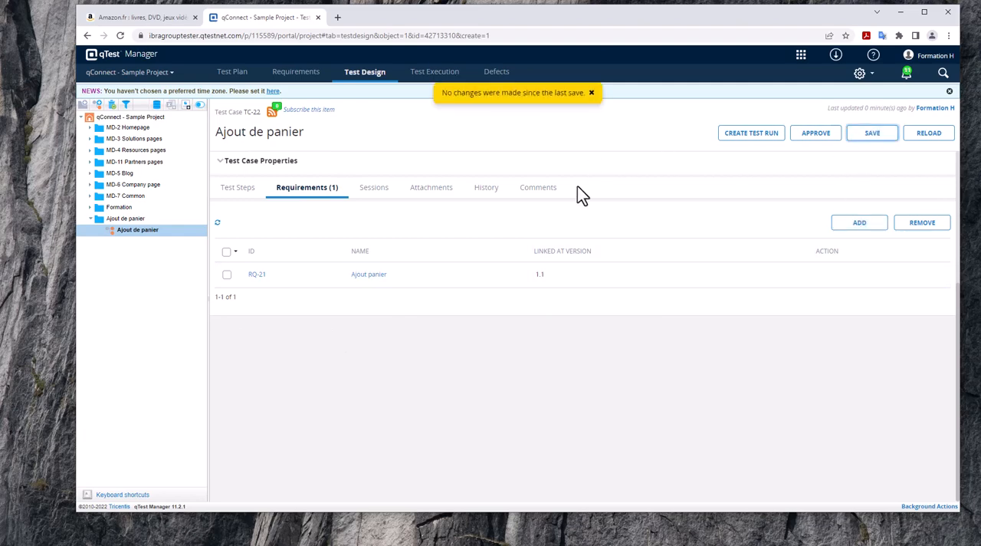
# Open the "Ajout panier" requirement, save it and refresh the page to check its linked test cases.
pyautogui.click(376, 198)
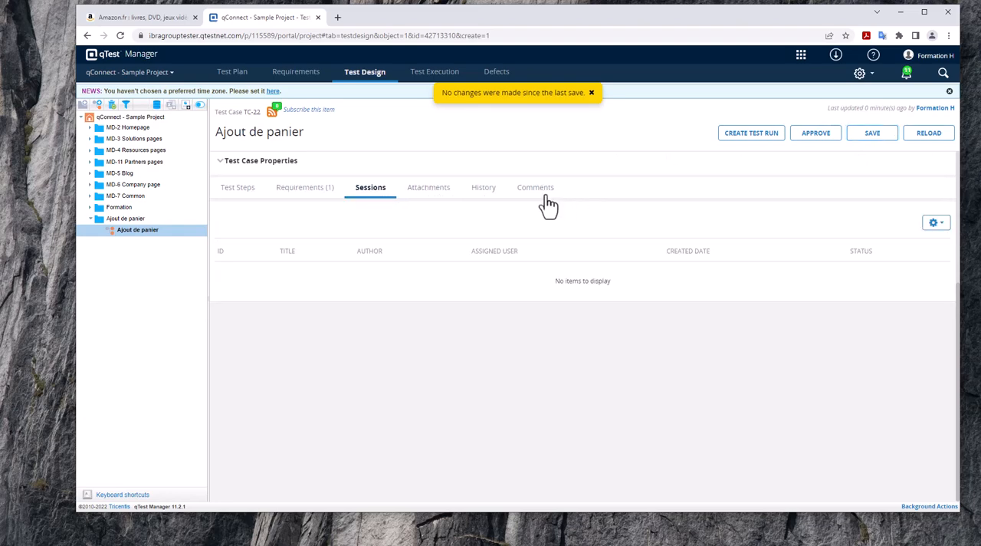
pyautogui.click(90, 127)
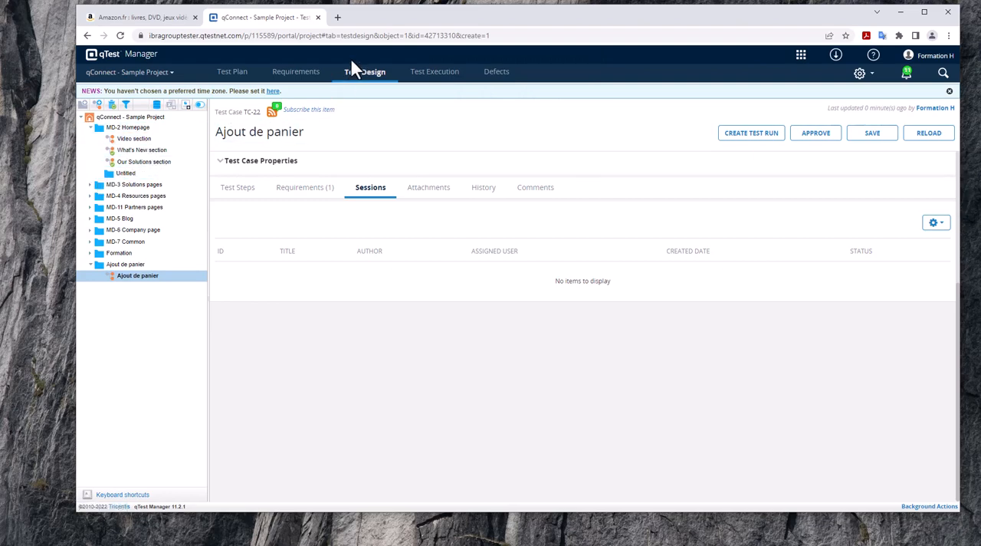
pyautogui.click(299, 75)
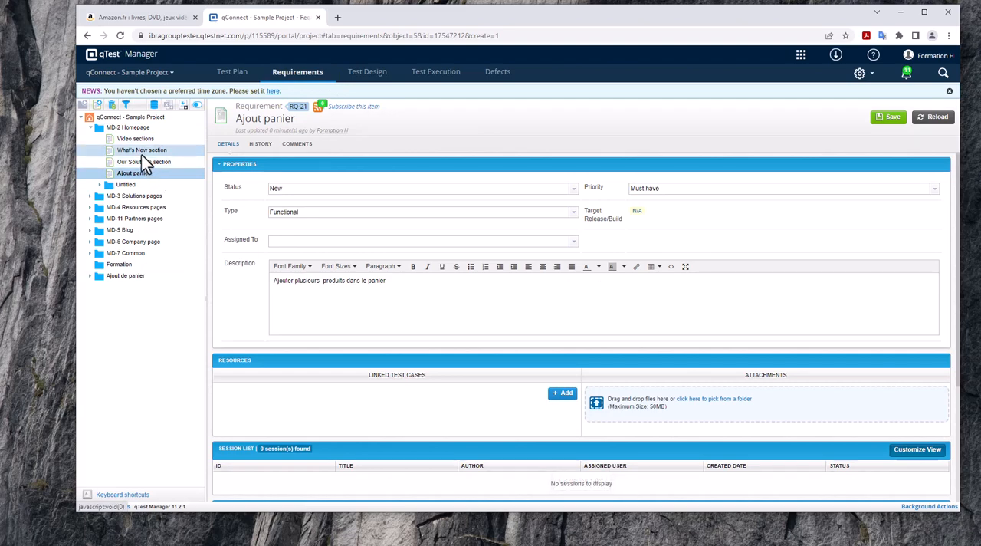
pyautogui.scroll(-3, 400, 192)
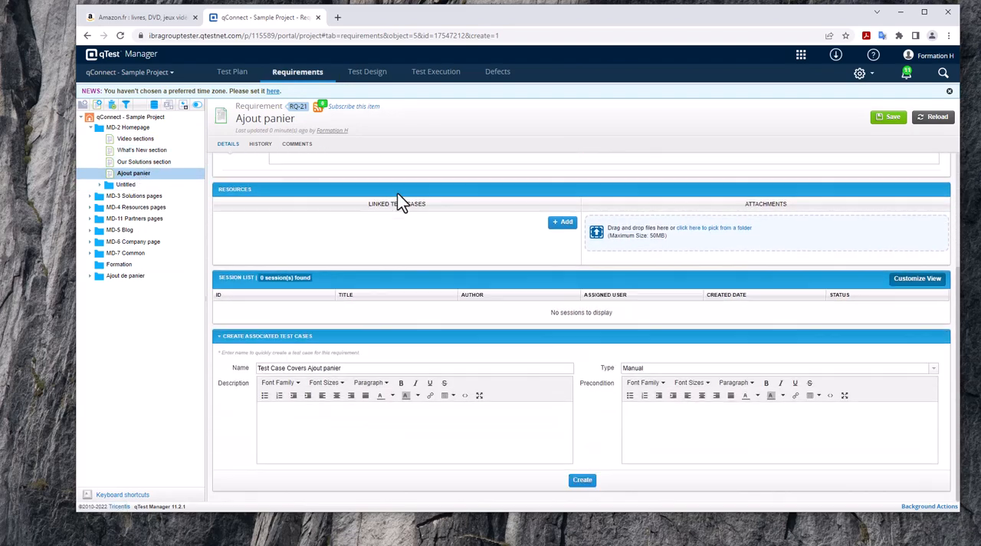
pyautogui.scroll(3, 400, 204)
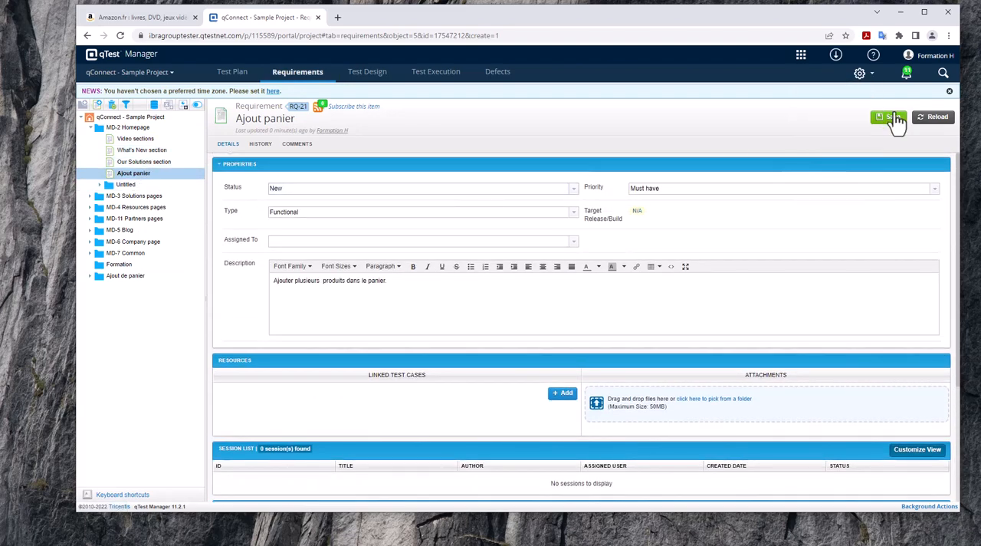
pyautogui.click(893, 119)
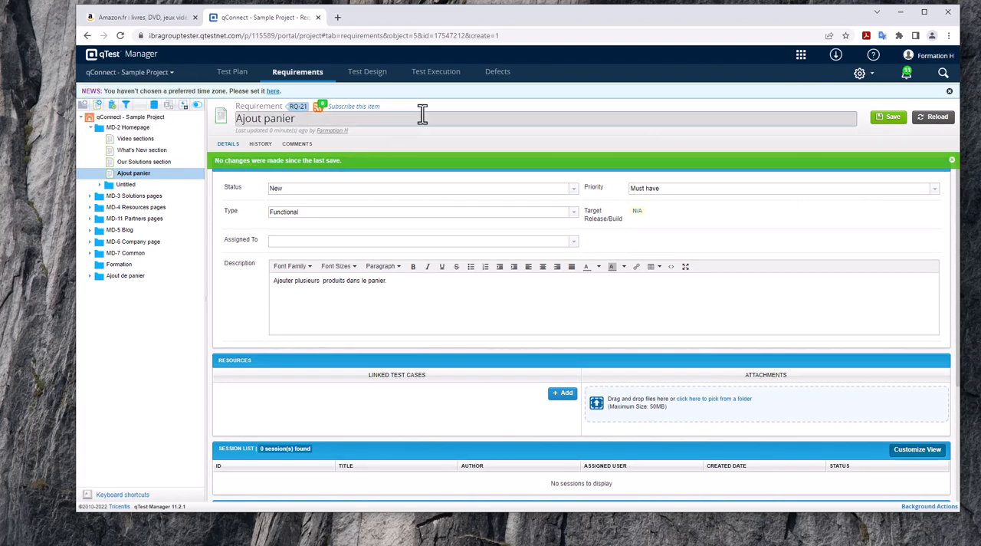
pyautogui.scroll(-5, 487, 300)
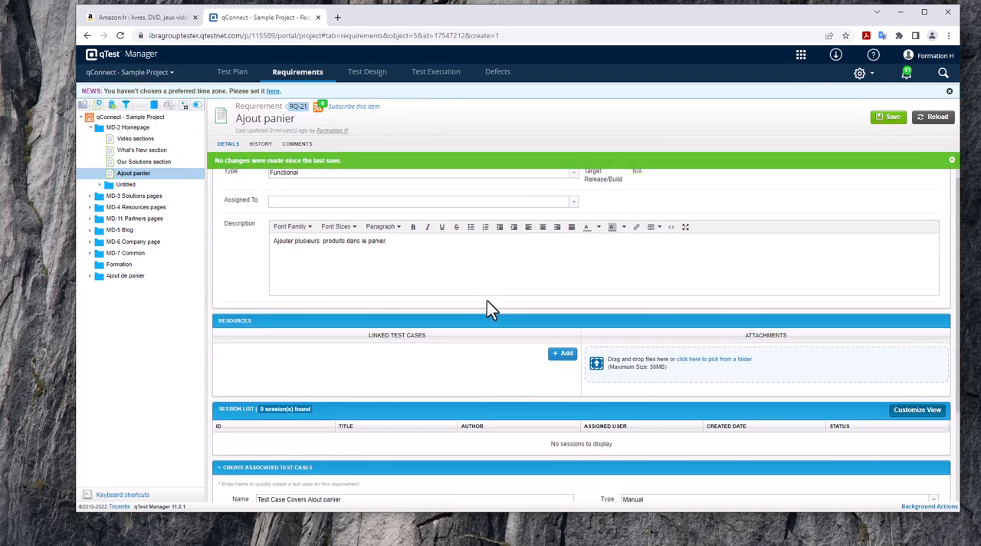
pyautogui.click(120, 36)
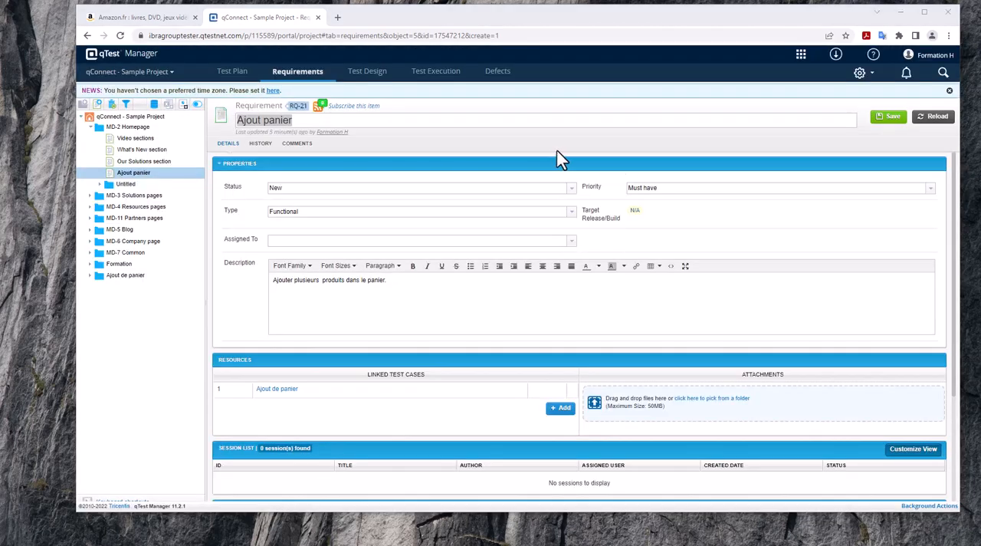
# Open the linked "Ajout de panier" test case from the requirement and review its properties, test steps and expected results.
pyautogui.click(279, 391)
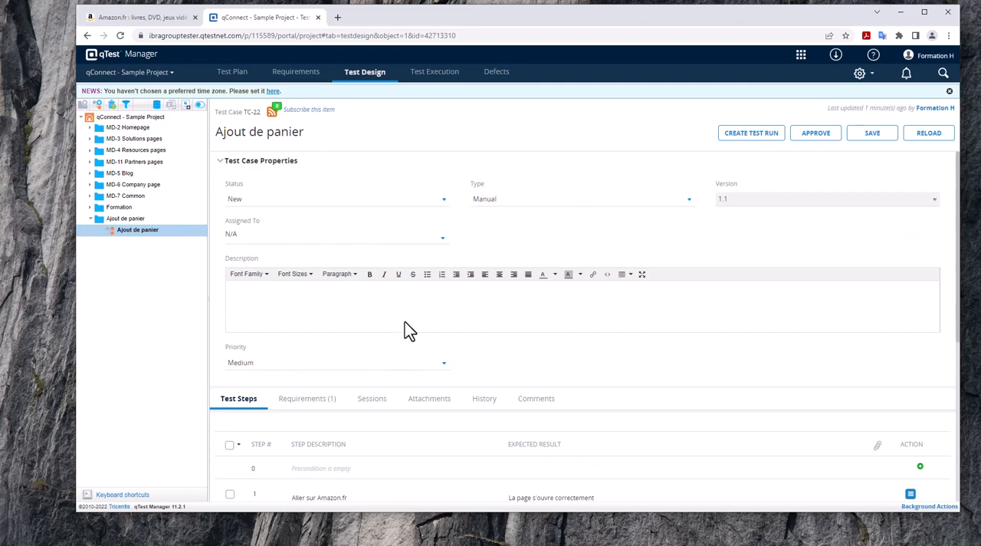
pyautogui.scroll(-3, 401, 370)
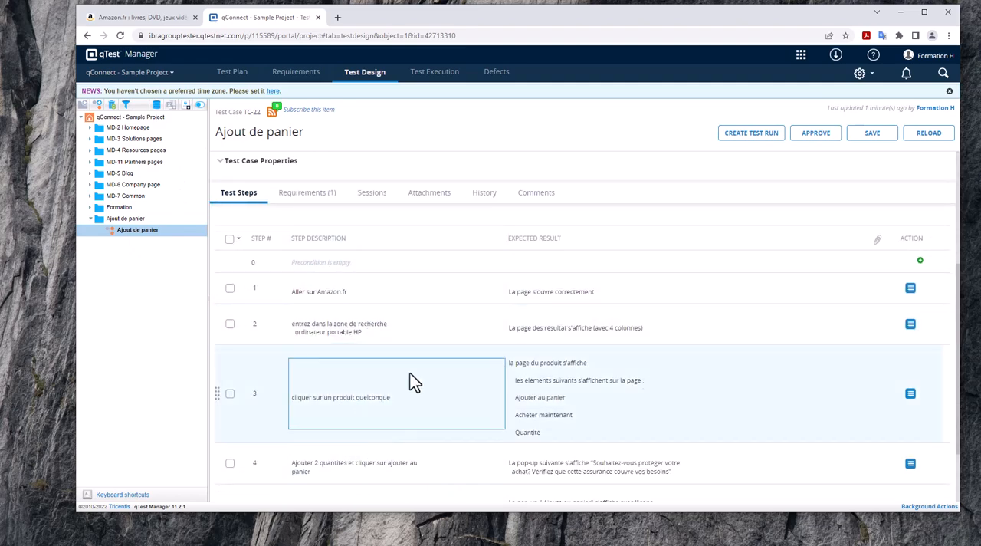
pyautogui.scroll(-1, 414, 383)
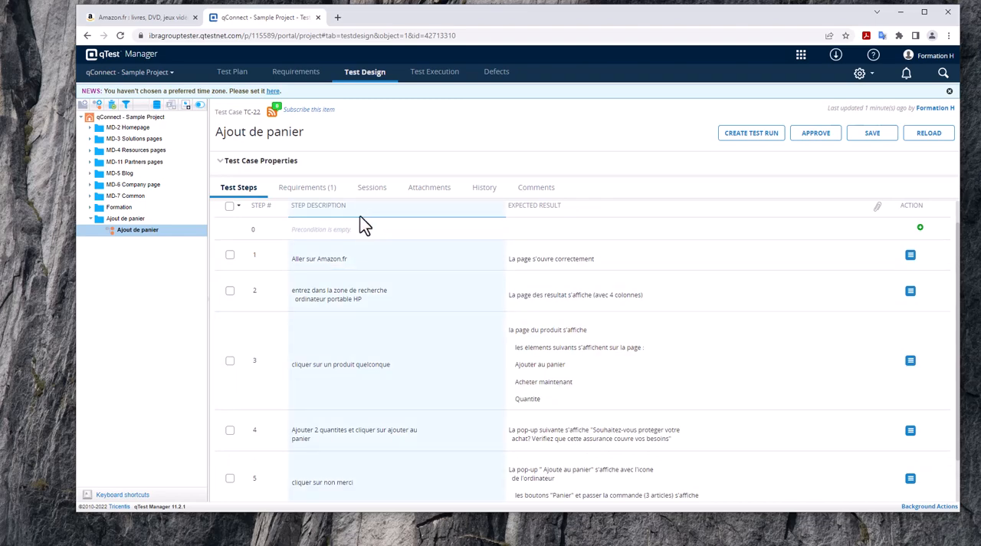
pyautogui.scroll(1, 468, 322)
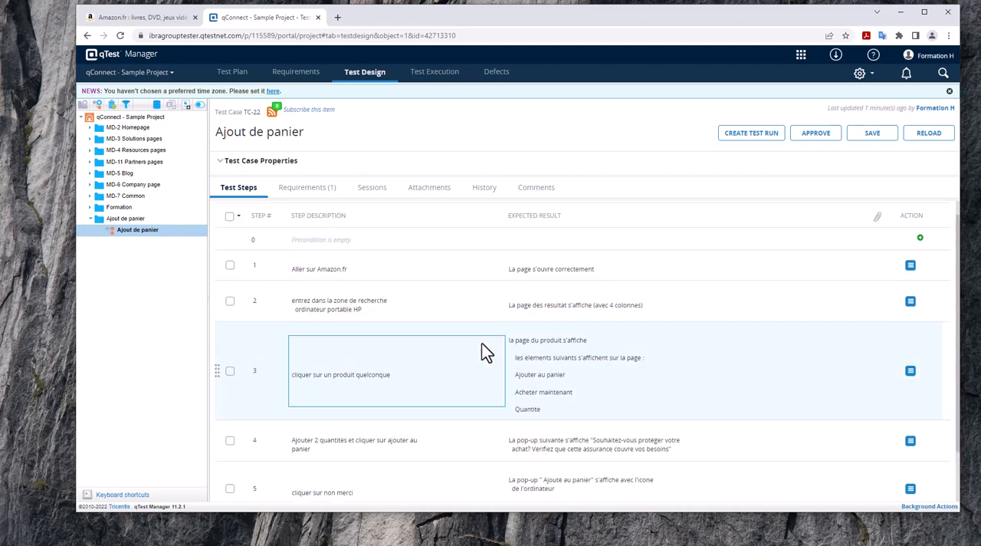
pyautogui.scroll(1, 482, 343)
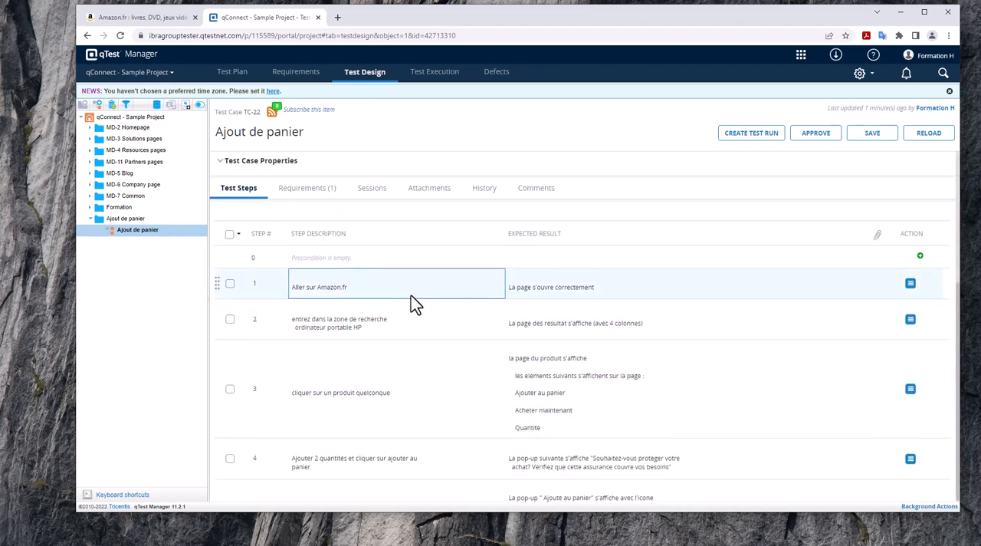
pyautogui.scroll(3, 424, 289)
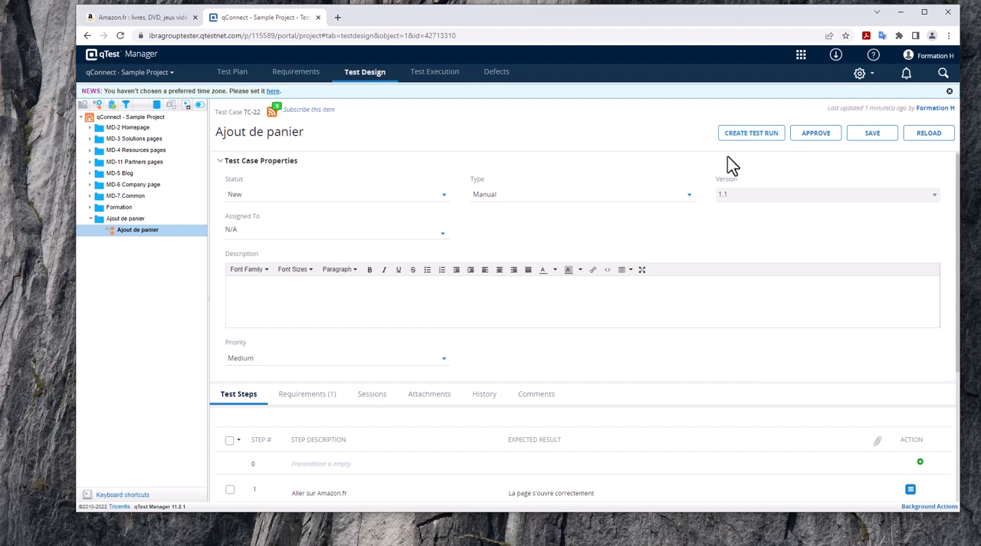
# Create a test cycle named "Ajout panier" at the root of the sample project in Test Execution.
pyautogui.click(435, 78)
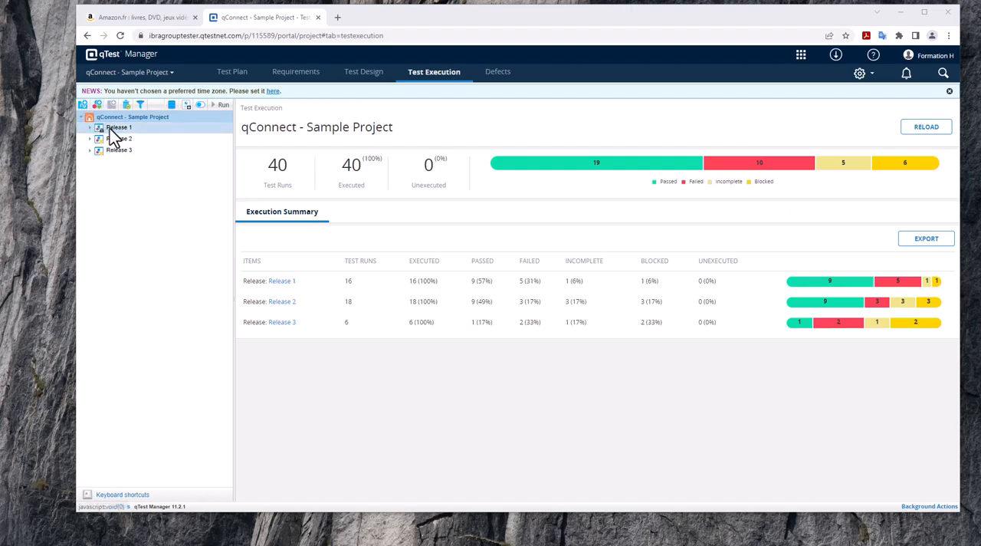
pyautogui.click(97, 105)
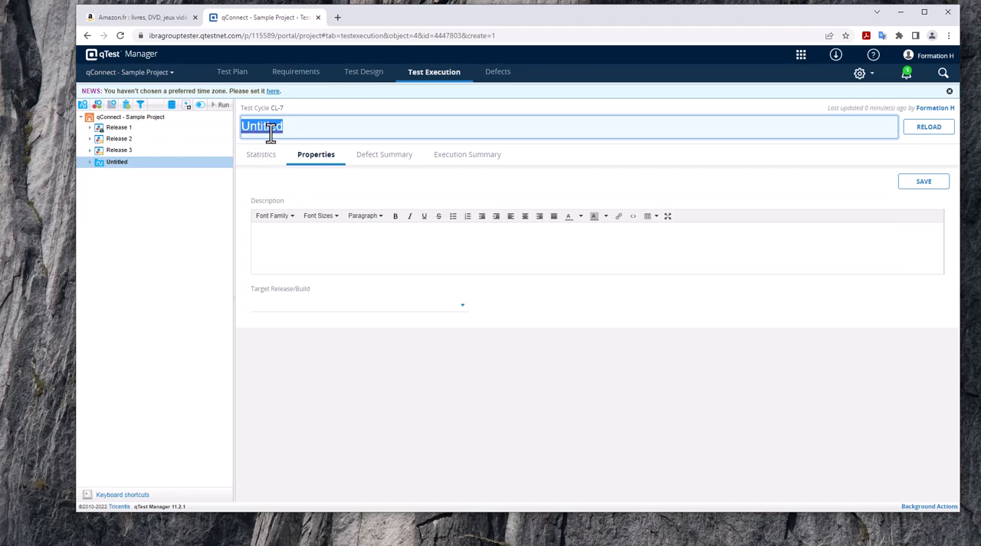
pyautogui.write('Ajout panier')
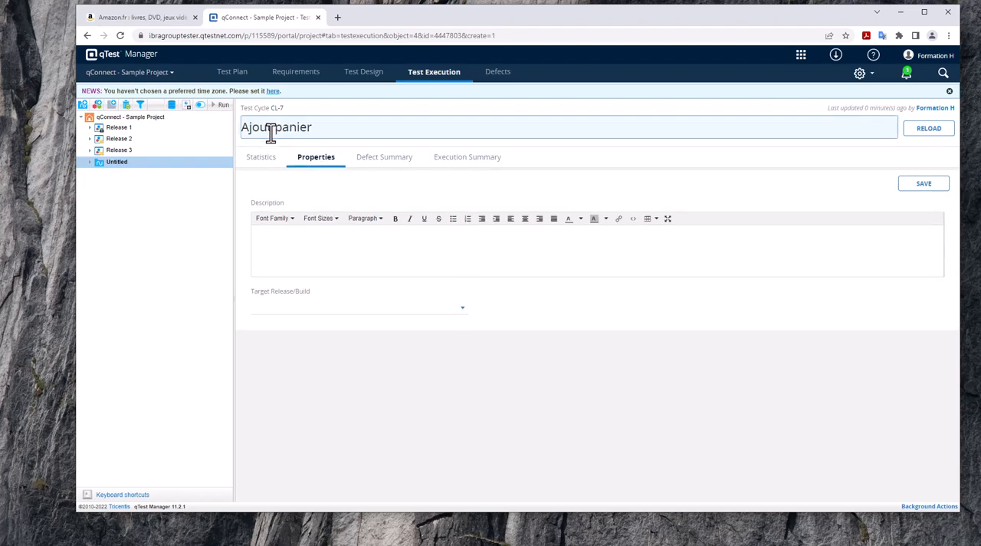
pyautogui.press('Return')
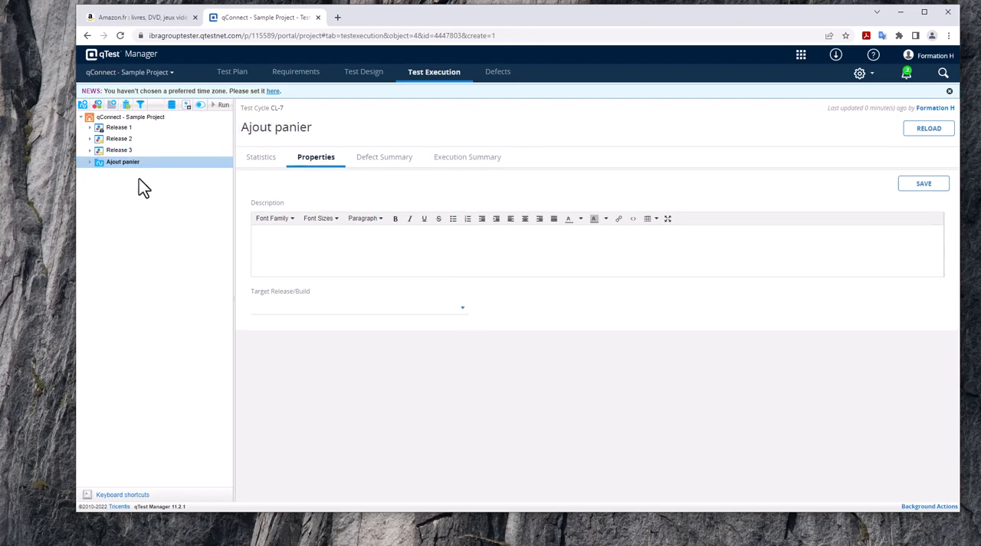
# Add the TC-22 "Ajout de panier" test case from the "Ajout de panier" module as a test run in the "Ajout panier" cycle.
pyautogui.click(113, 107)
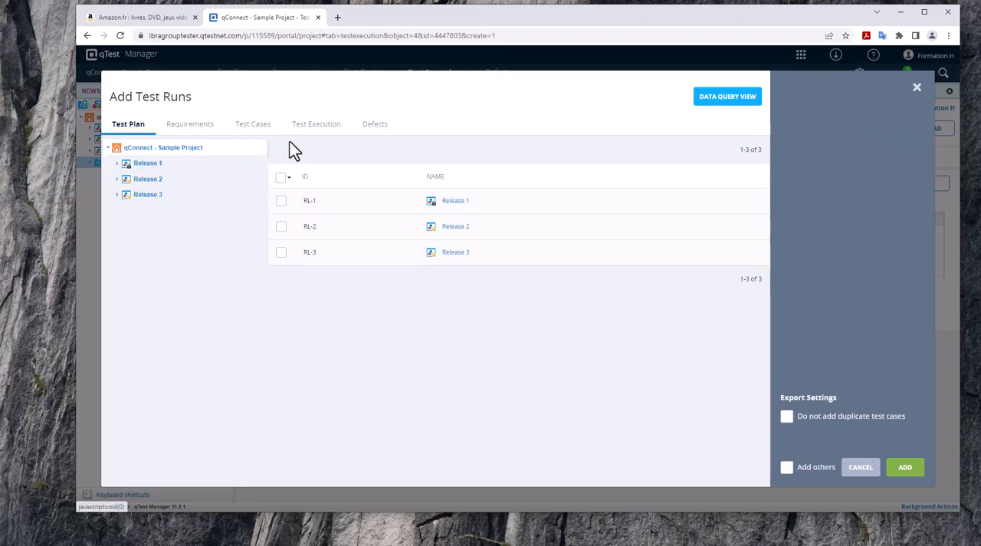
pyautogui.click(252, 132)
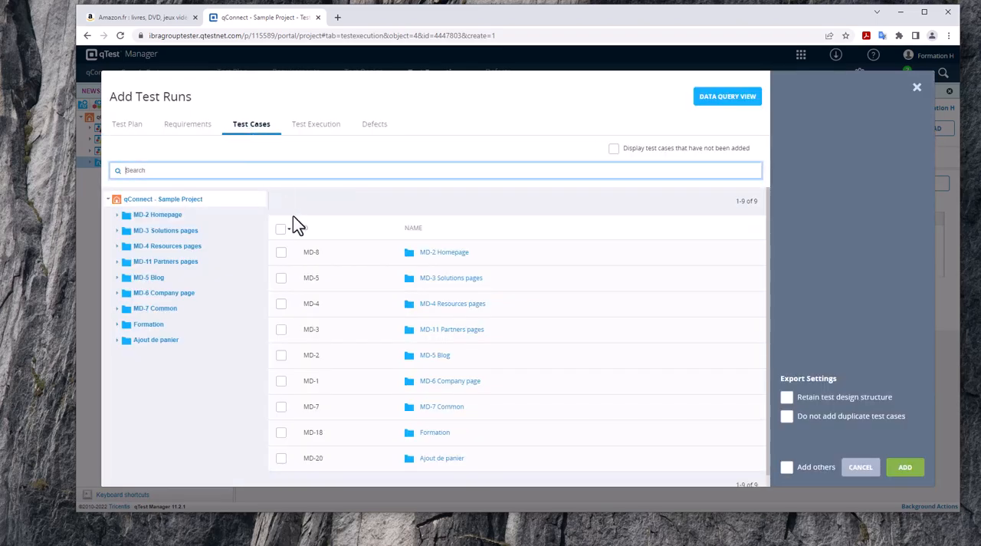
pyautogui.click(117, 215)
pyautogui.click(125, 232)
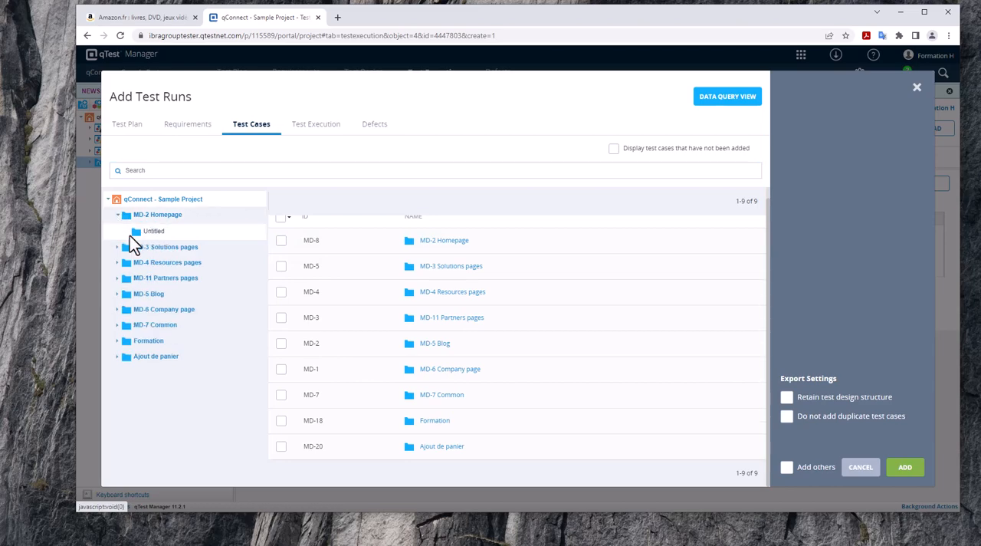
pyautogui.click(116, 358)
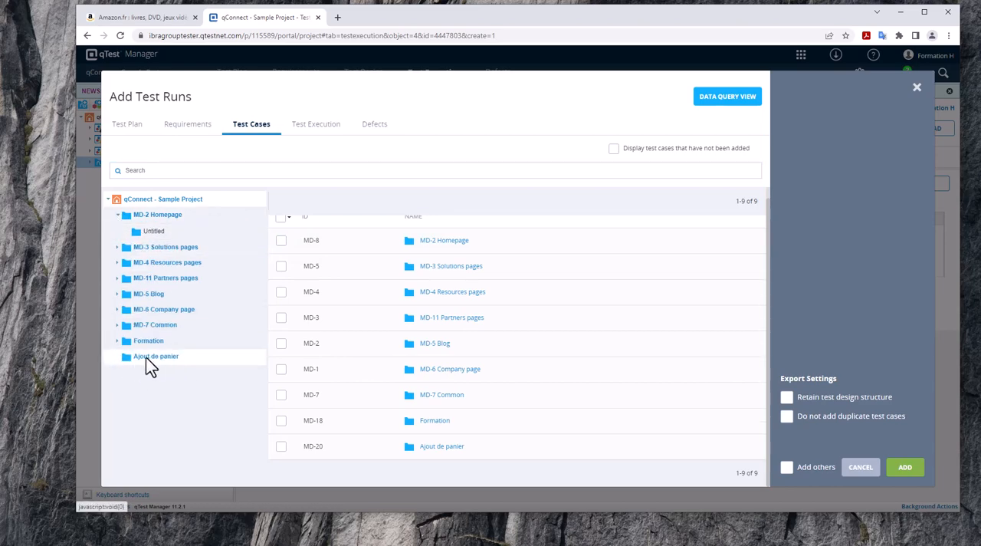
pyautogui.click(153, 358)
pyautogui.click(281, 253)
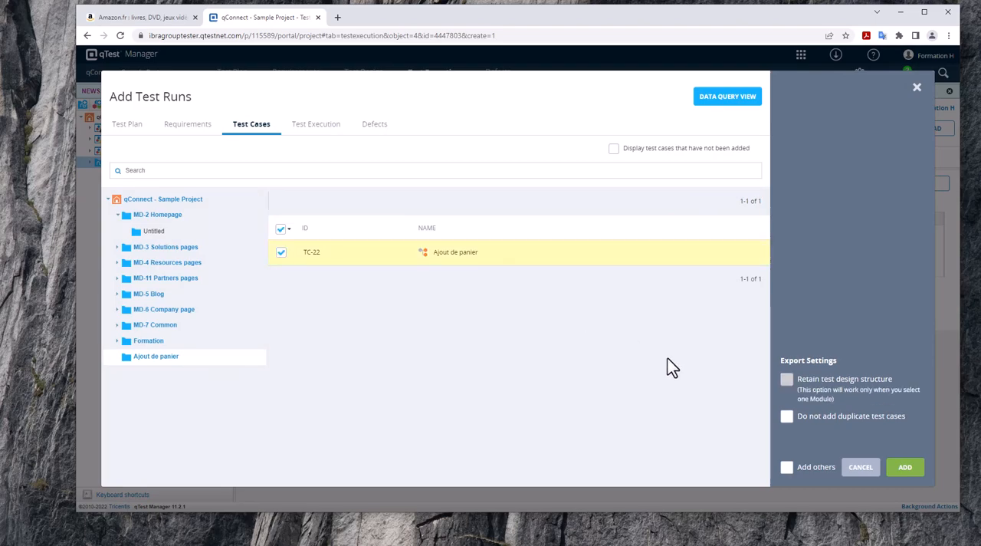
pyautogui.click(906, 468)
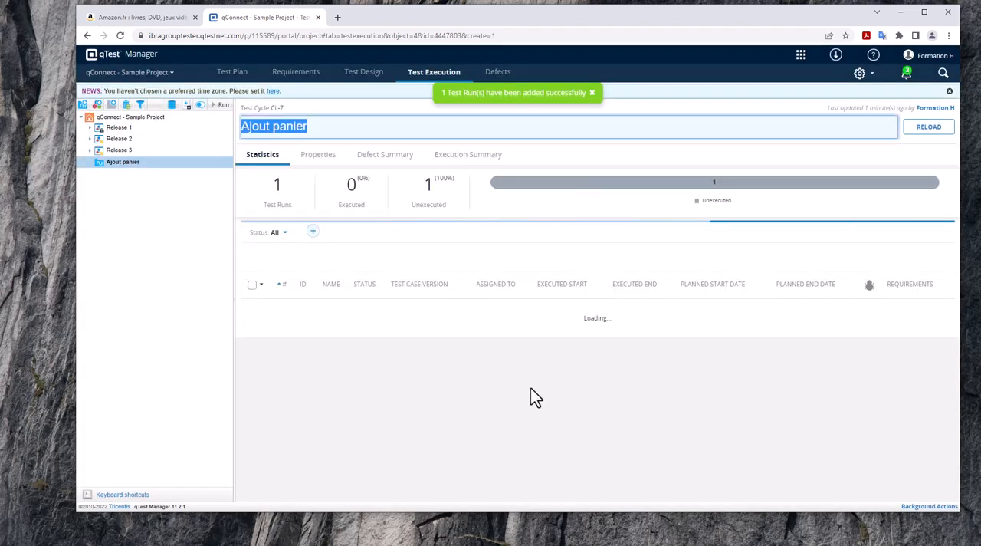
# Run the "Ajout de panier" test run from the "Ajout panier" cycle and approve version 1.1 of its test case for execution.
pyautogui.click(496, 363)
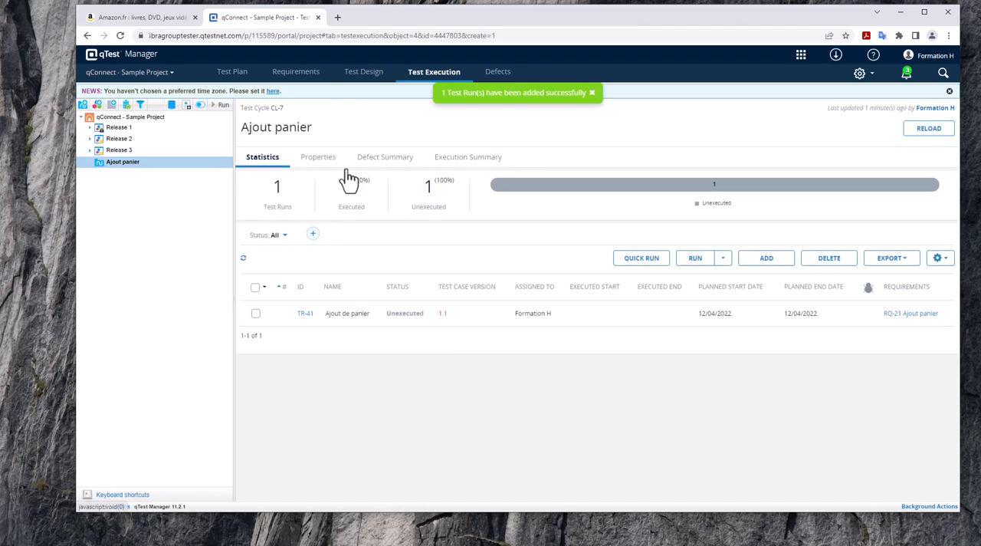
pyautogui.click(90, 127)
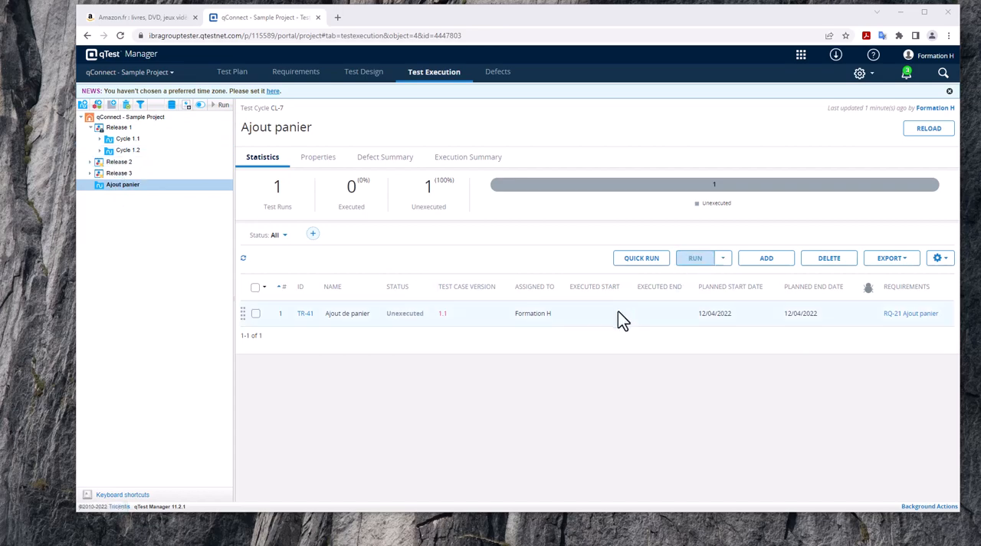
pyautogui.click(256, 314)
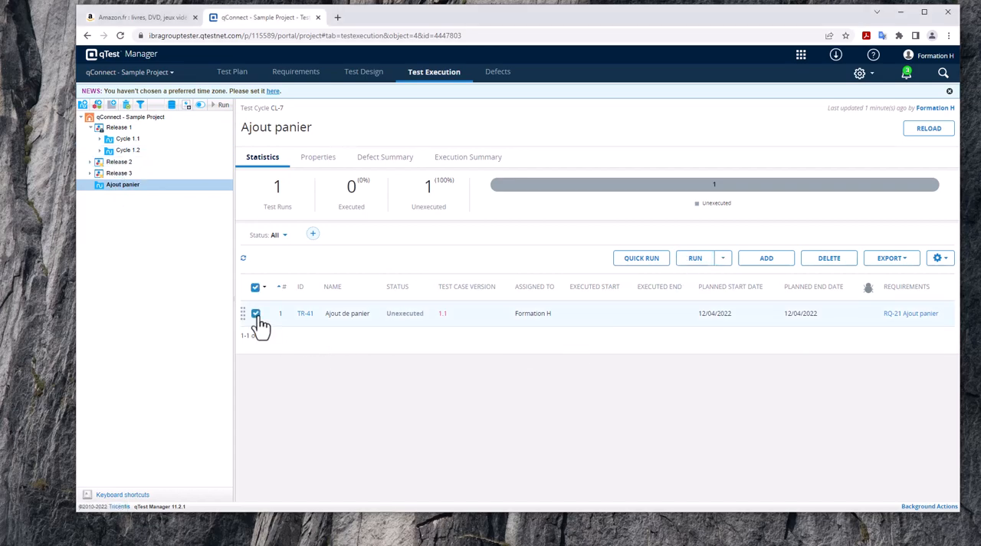
pyautogui.click(699, 263)
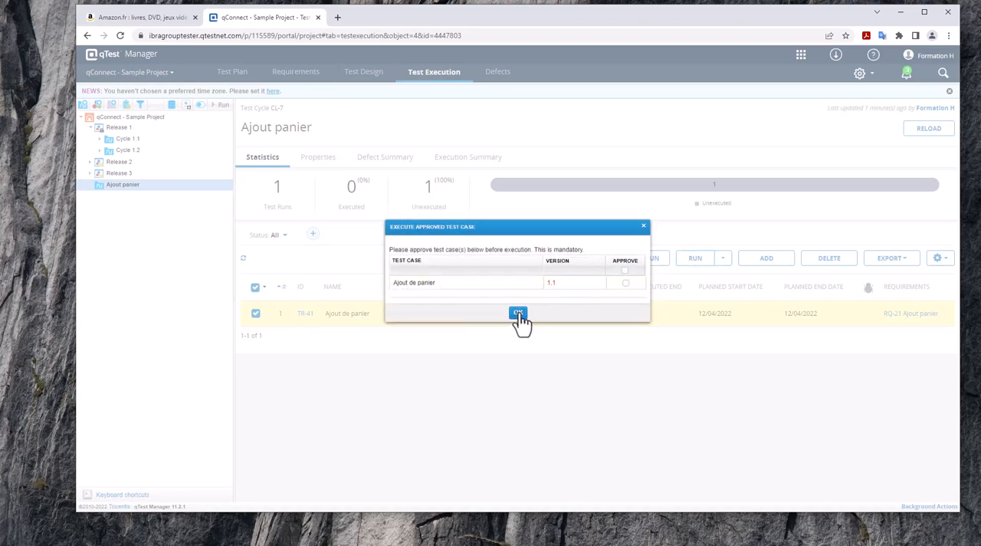
pyautogui.click(625, 283)
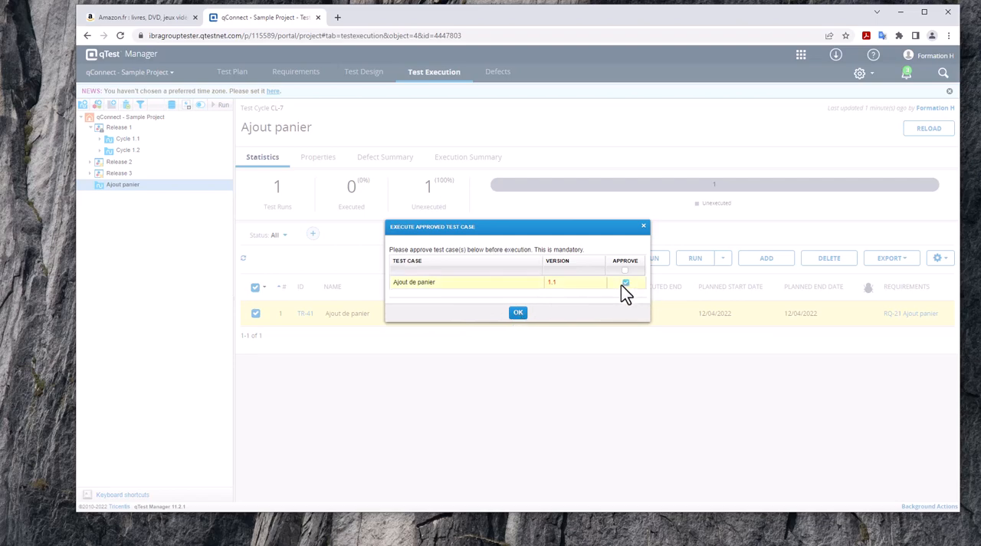
pyautogui.click(518, 314)
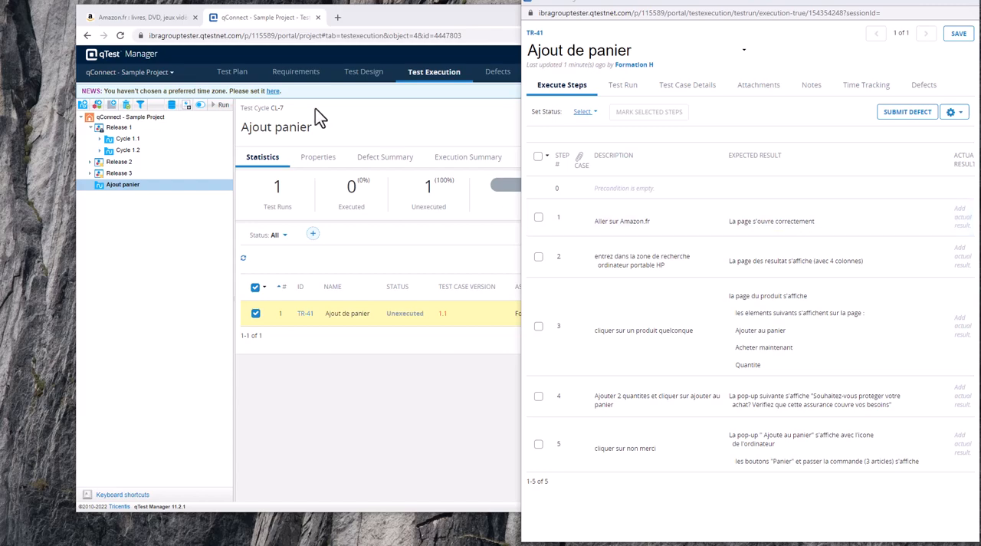
# Switch to the Amazon page and load the amazon.fr home page to carry out test step 1.
pyautogui.click(137, 17)
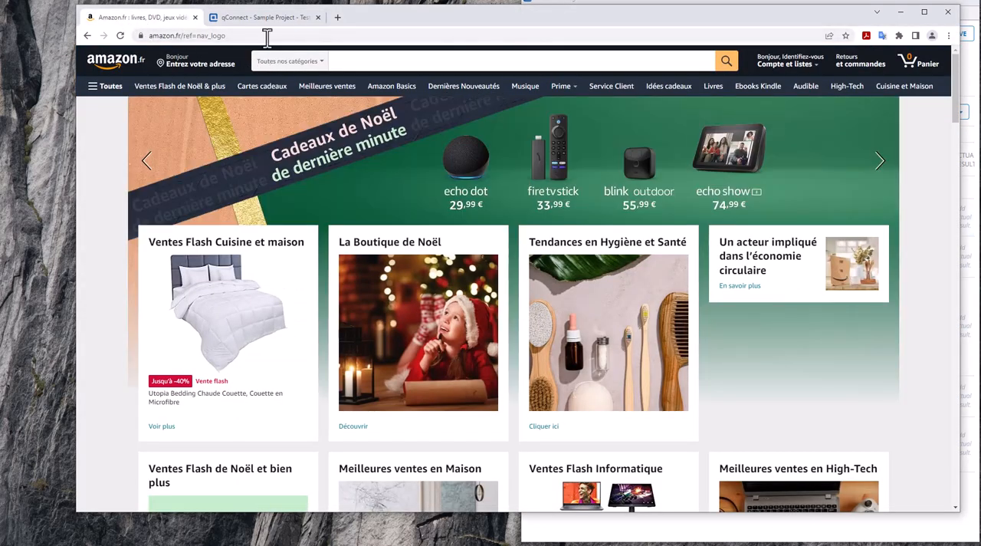
pyautogui.moveTo(265, 35); pyautogui.dragTo(183, 38)
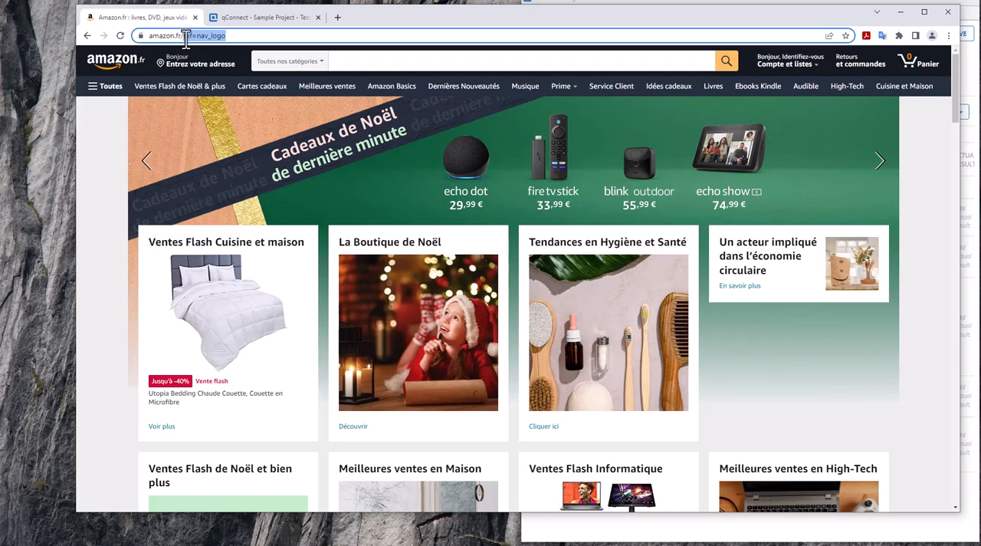
pyautogui.press('BackSpace')
pyautogui.press('Return')
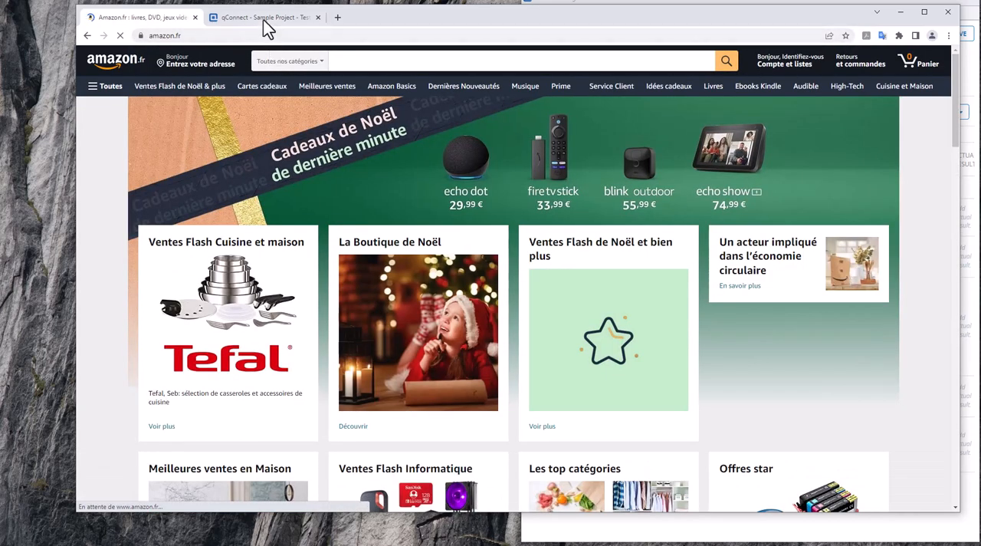
# Return to the "Ajout de panier" execution window, mark step 1 as Passed and widen the window to show the status column.
pyautogui.click(263, 17)
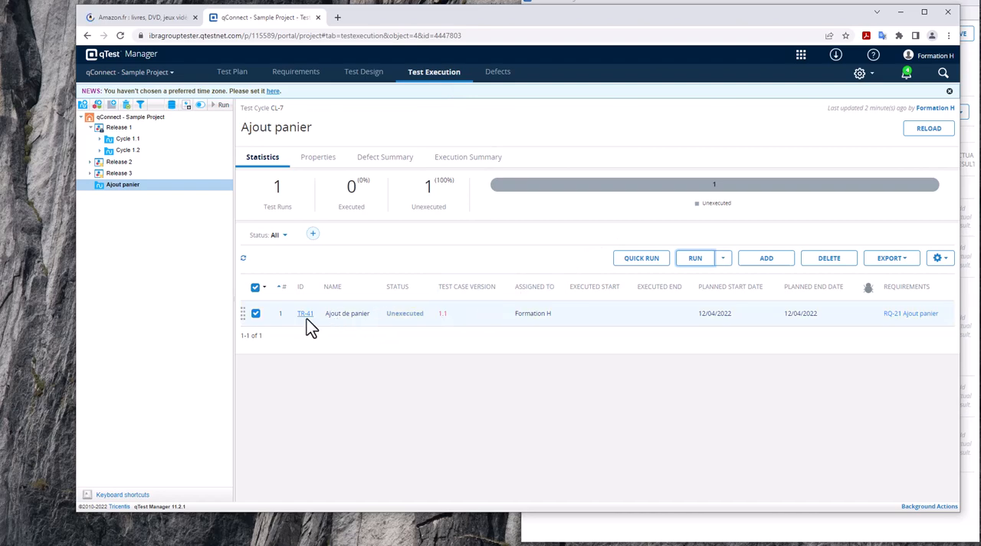
pyautogui.click(610, 534)
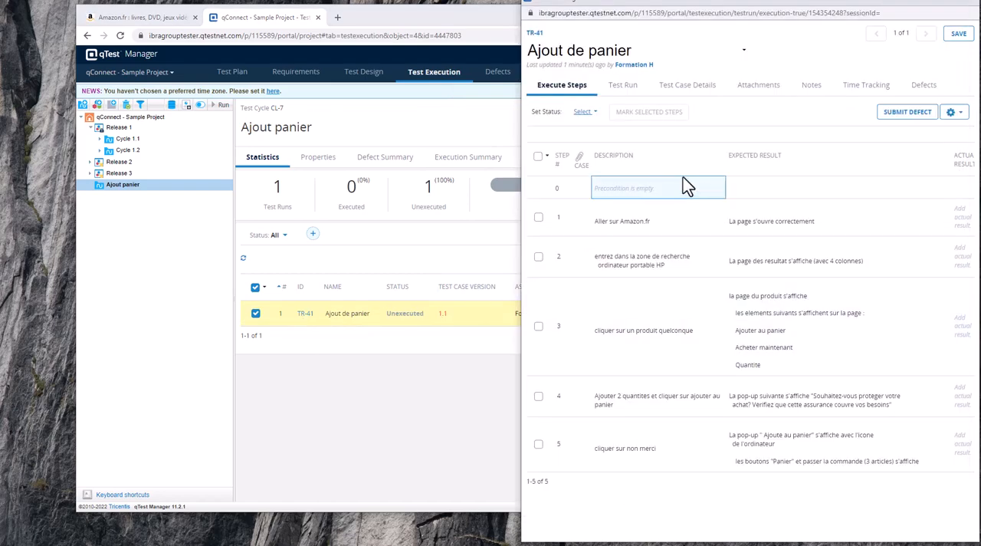
pyautogui.click(538, 219)
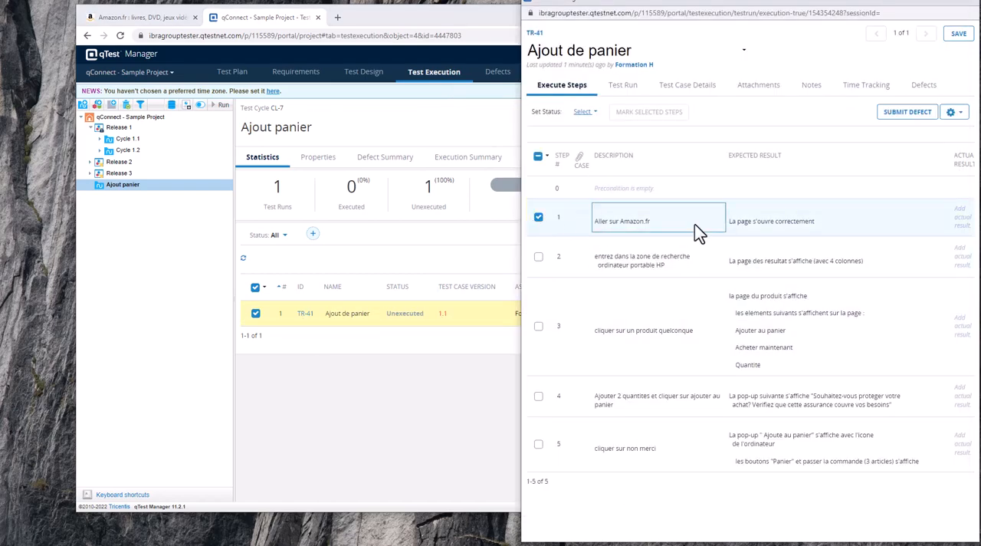
pyautogui.click(585, 111)
pyautogui.click(586, 128)
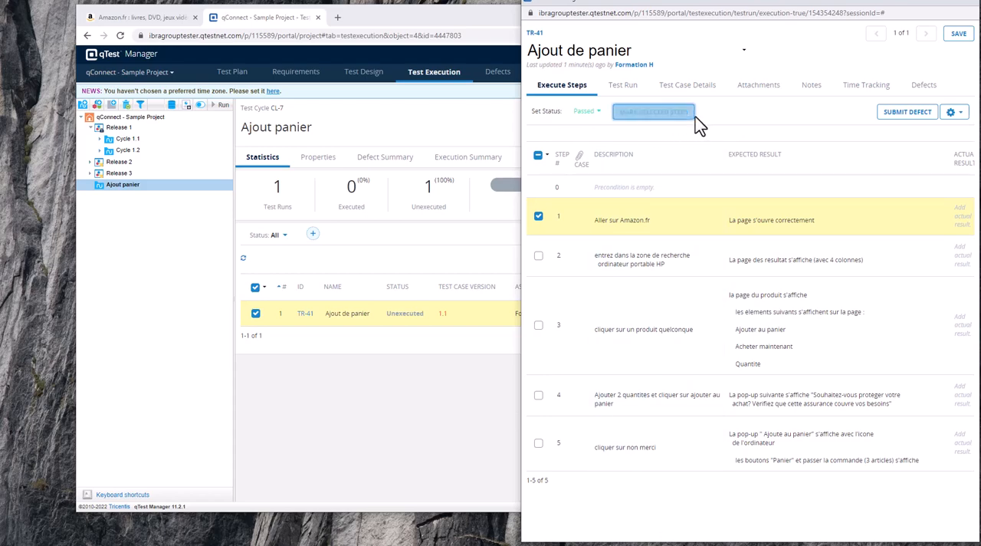
pyautogui.moveTo(771, 1); pyautogui.dragTo(733, 2)
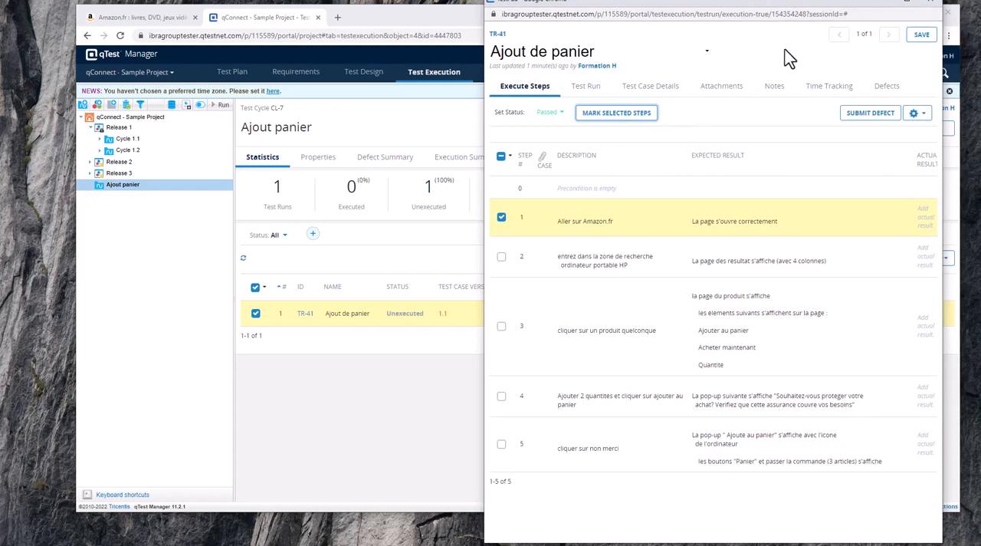
pyautogui.moveTo(476, 128); pyautogui.dragTo(334, 136)
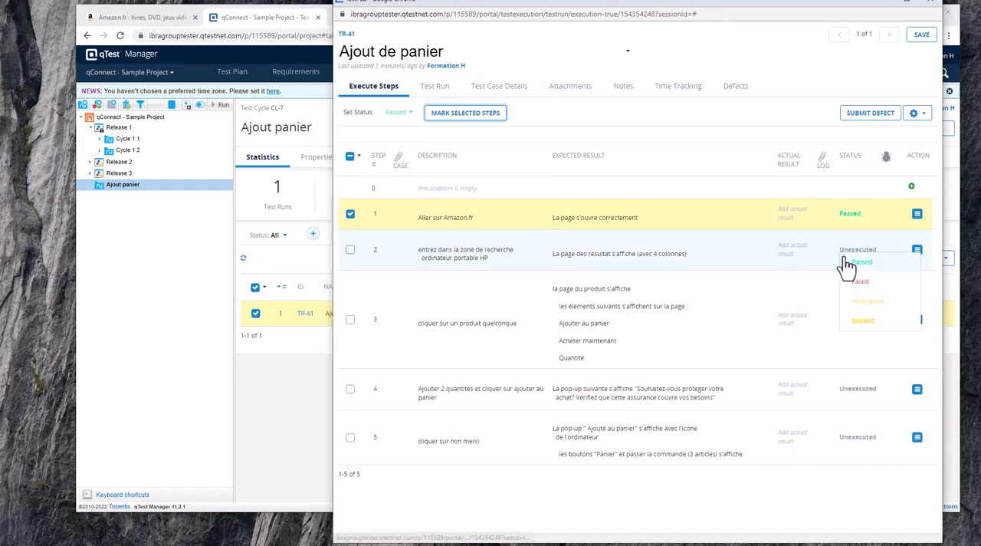
# Add step 2 to the selection in the test run and search Amazon for "ordinateur hp".
pyautogui.click(351, 249)
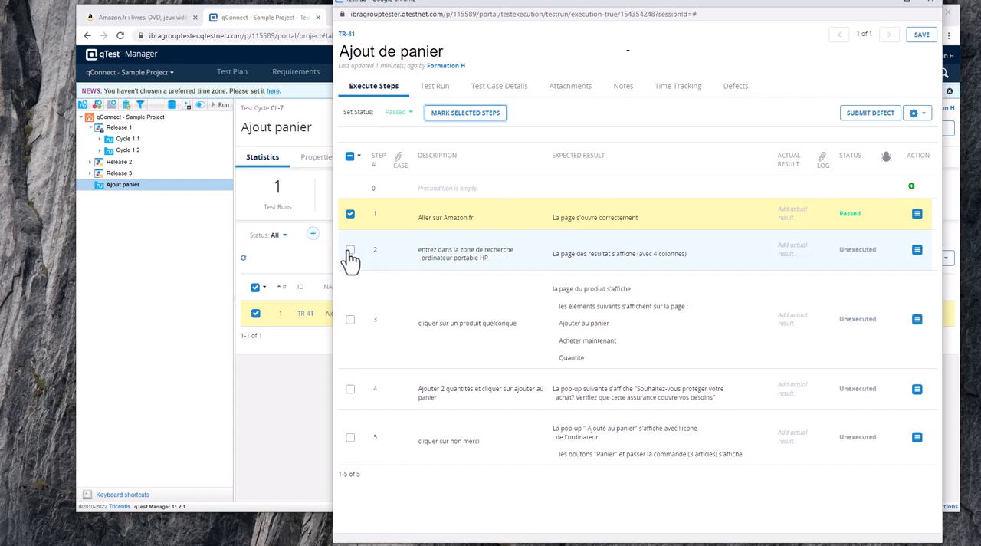
pyautogui.click(408, 113)
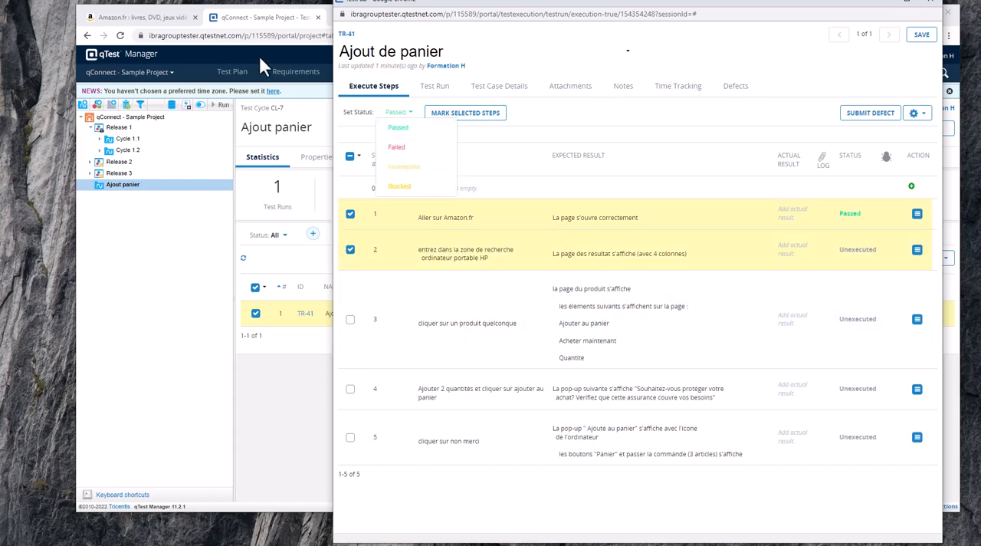
pyautogui.click(184, 18)
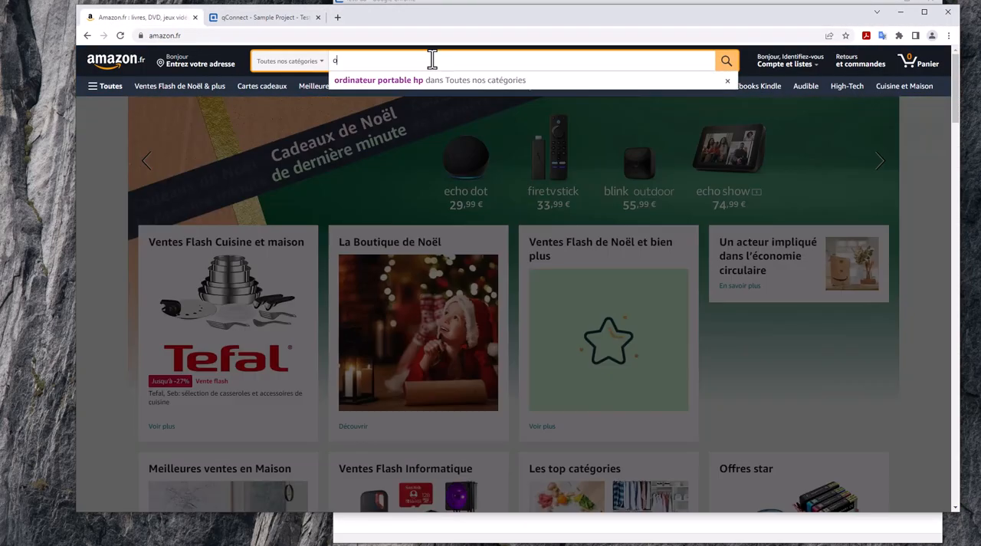
pyautogui.write('rdinateur')
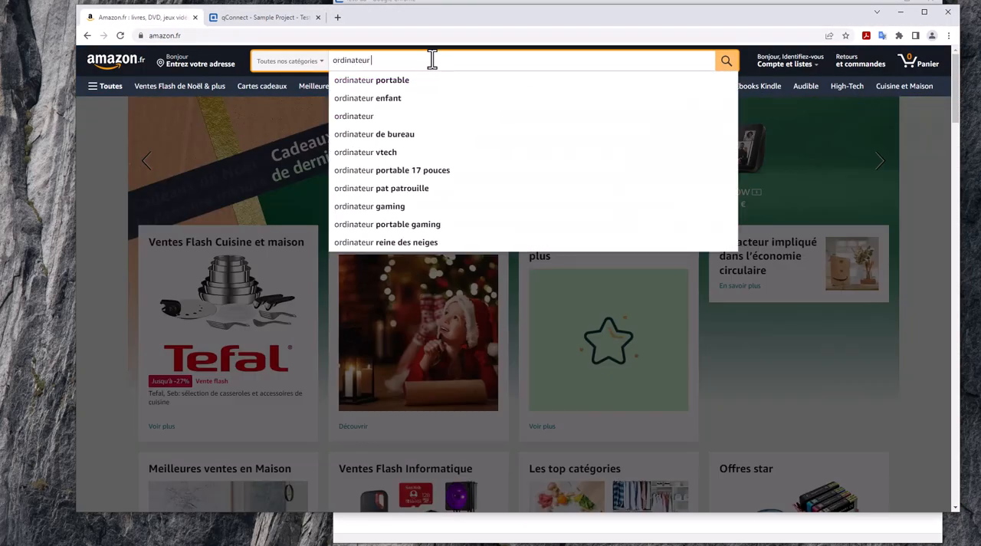
pyautogui.write(' hp')
pyautogui.press('Return')
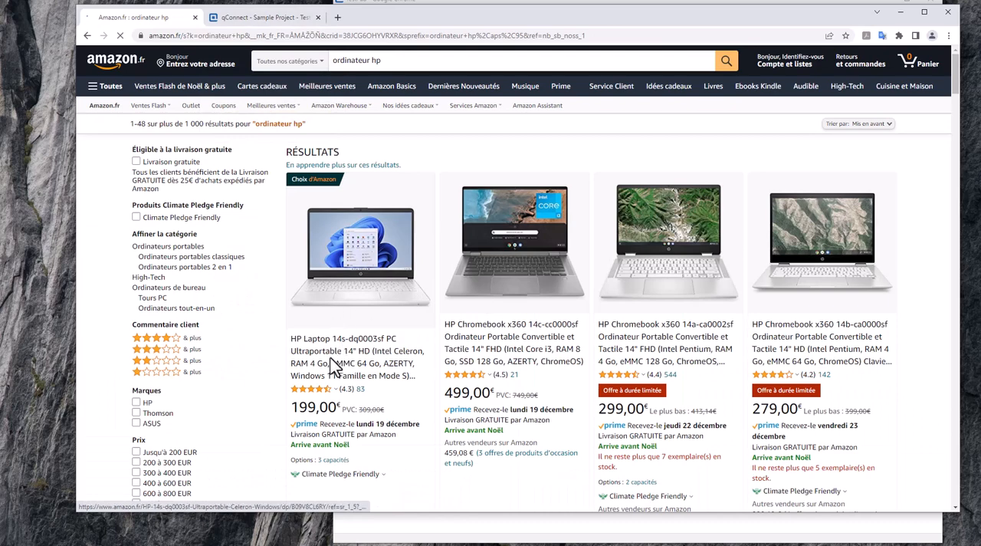
# Return to the test run, add step 3 to the selection and mark the selected steps as Passed.
pyautogui.click(259, 17)
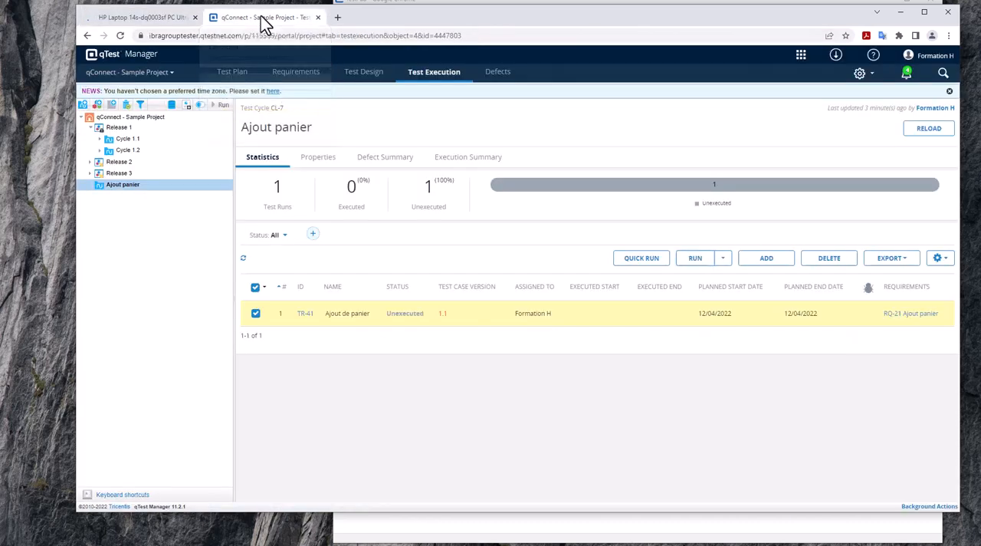
pyautogui.click(694, 258)
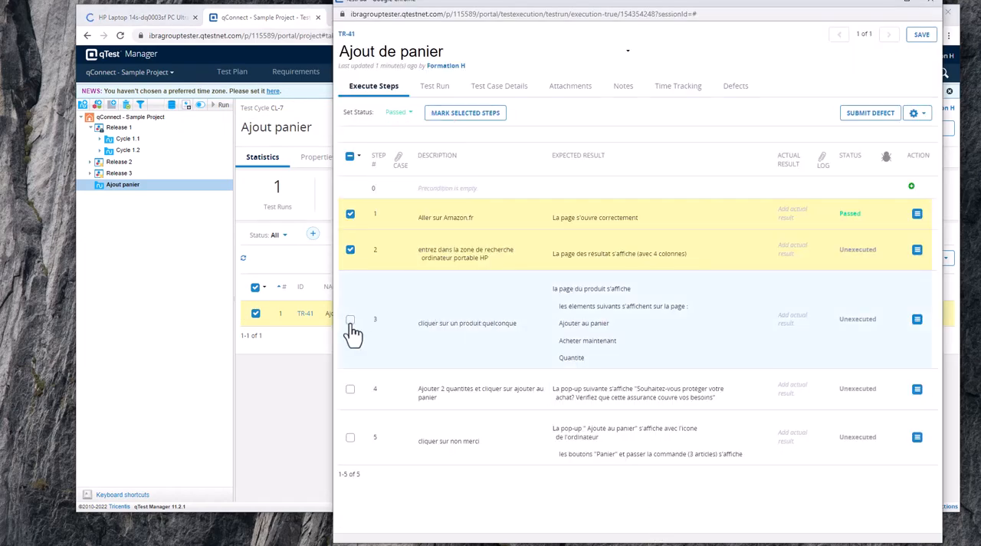
pyautogui.click(351, 322)
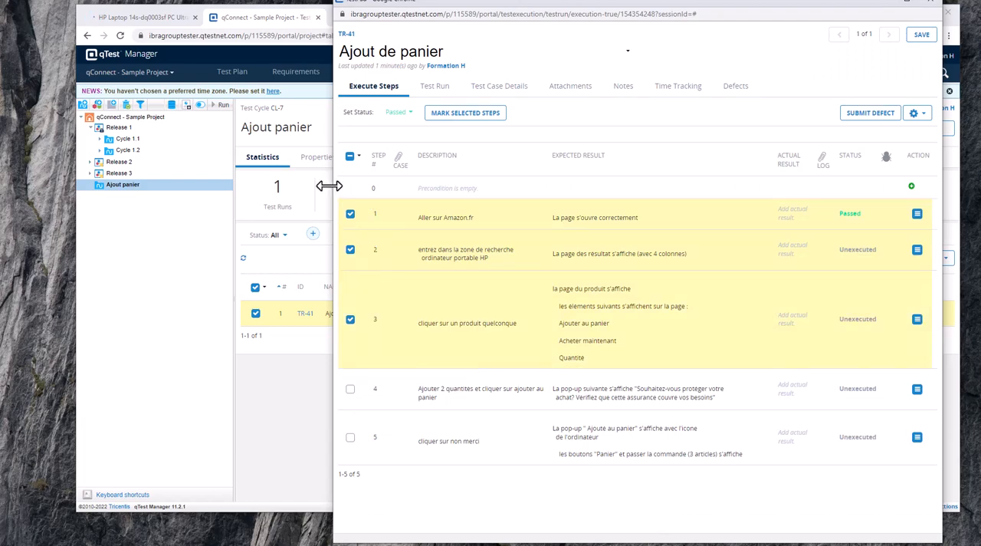
pyautogui.click(466, 115)
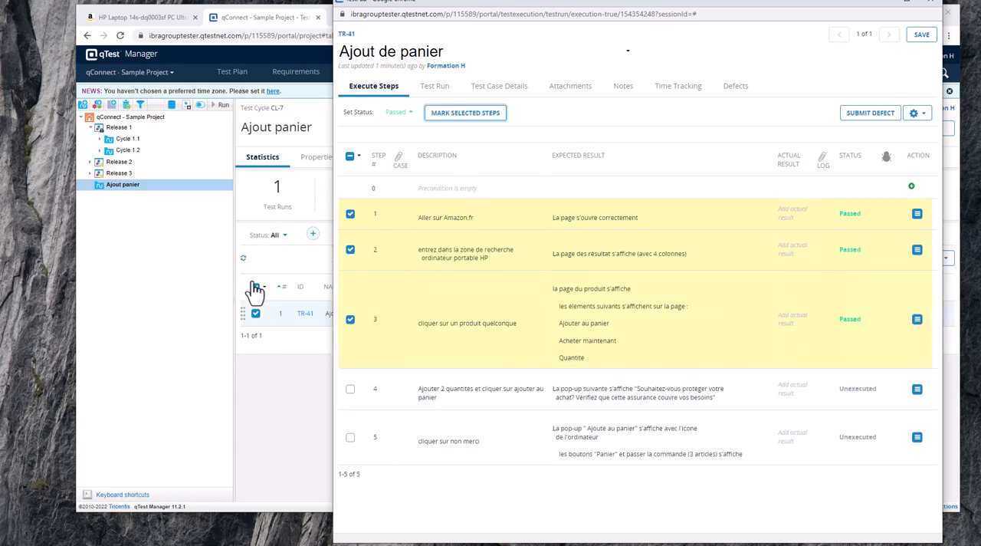
# Capture the quantity and cart buttons area of the HP laptop's Amazon page and paste the image as step 3's actual result.
pyautogui.click(161, 16)
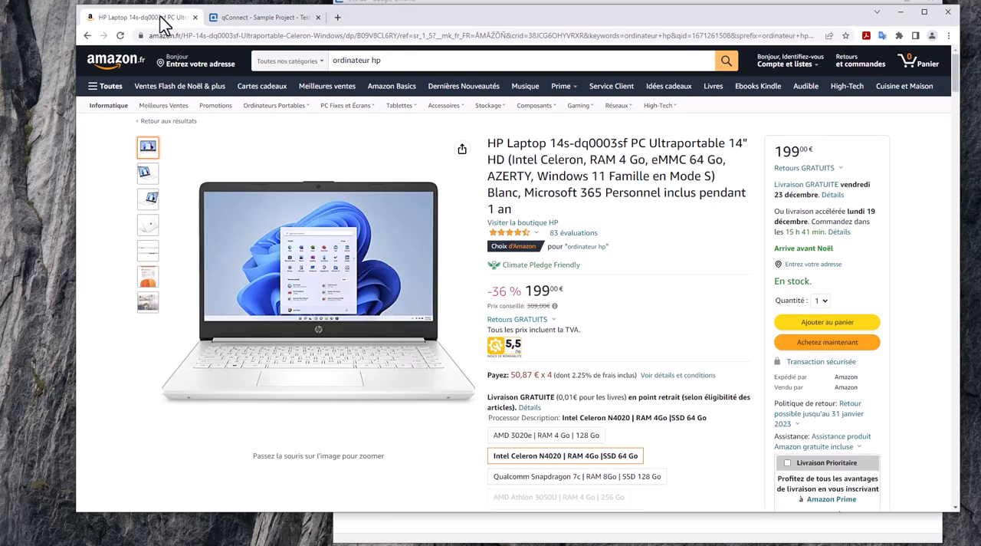
pyautogui.press('Print')
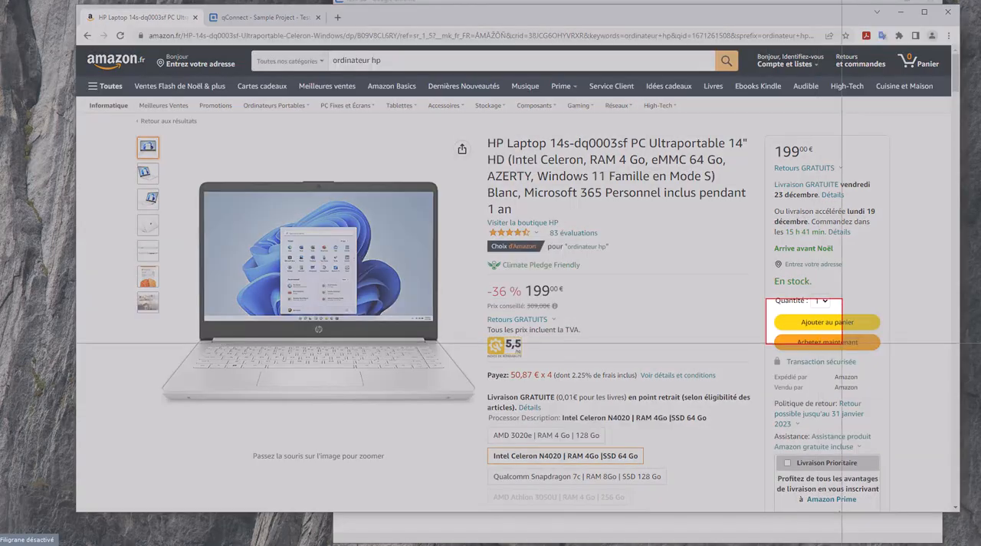
pyautogui.moveTo(768, 298); pyautogui.dragTo(889, 354)
pyautogui.click(294, 18)
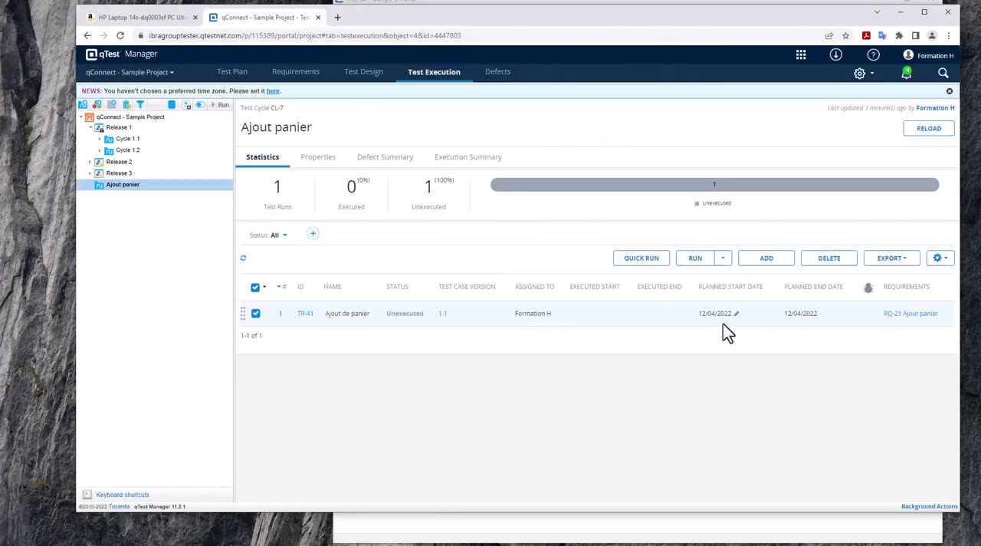
pyautogui.click(521, 533)
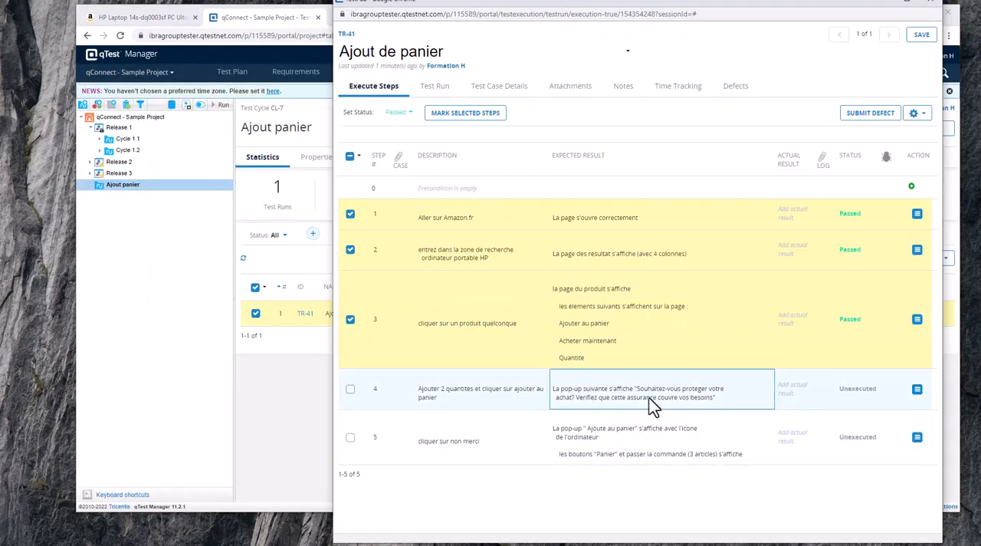
pyautogui.click(788, 320)
pyautogui.hotkey('ctrl', 'v')
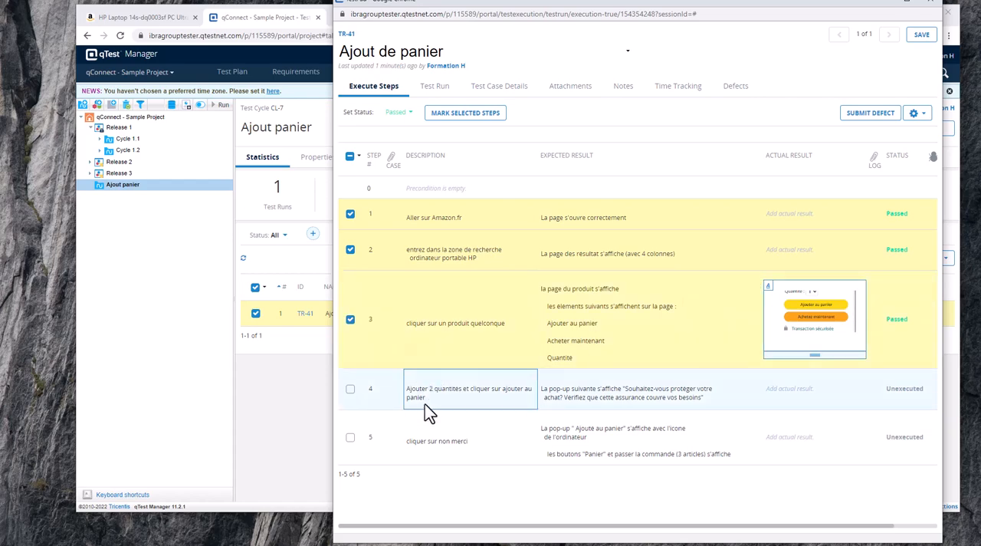
# Add step 4 to the selection, mark selected steps 1 to 4 as Failed and widen the execution window.
pyautogui.click(434, 115)
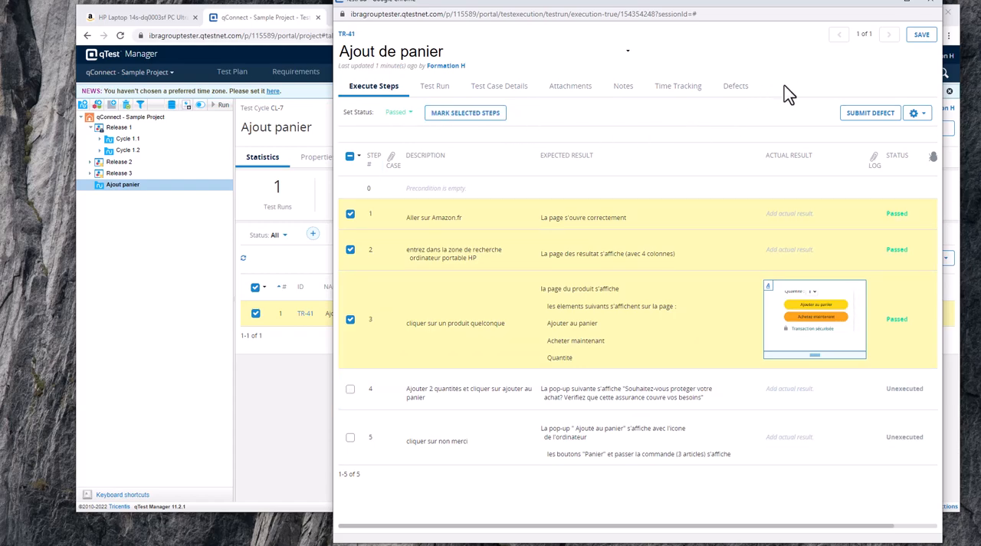
pyautogui.click(350, 388)
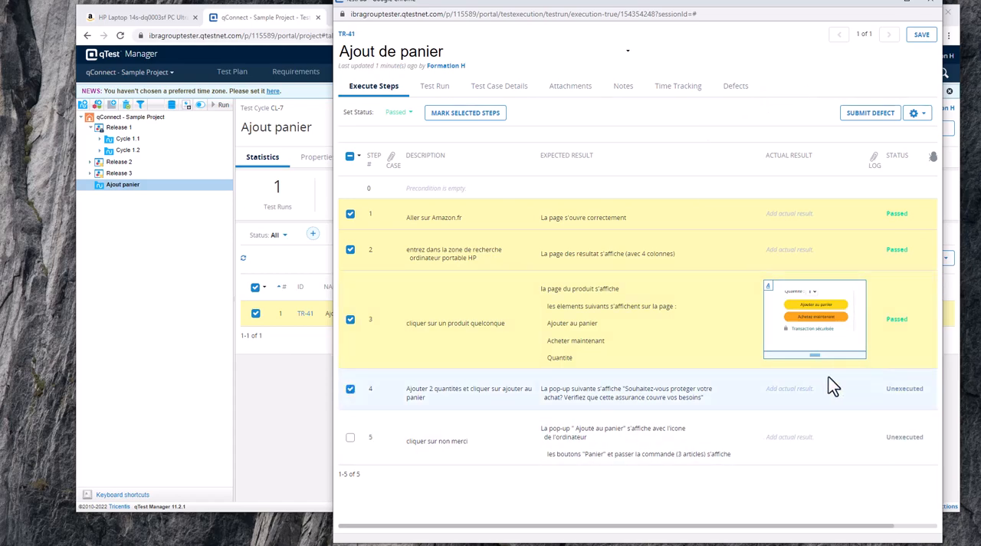
pyautogui.click(411, 115)
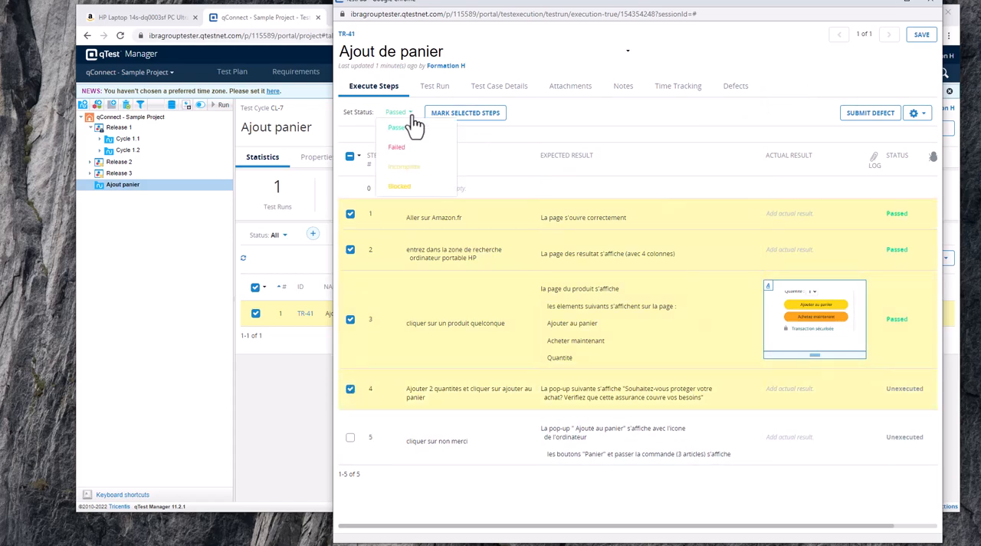
pyautogui.click(422, 148)
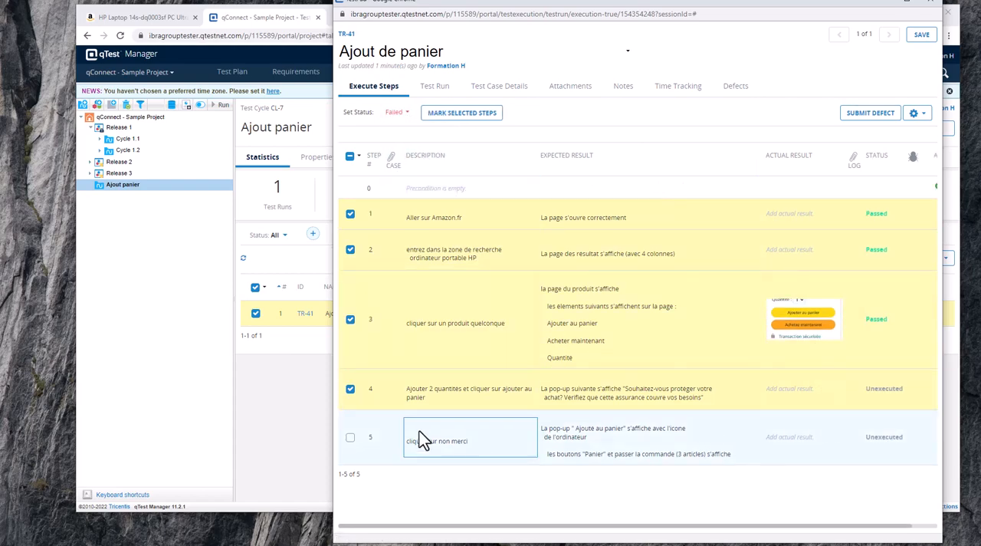
pyautogui.click(464, 115)
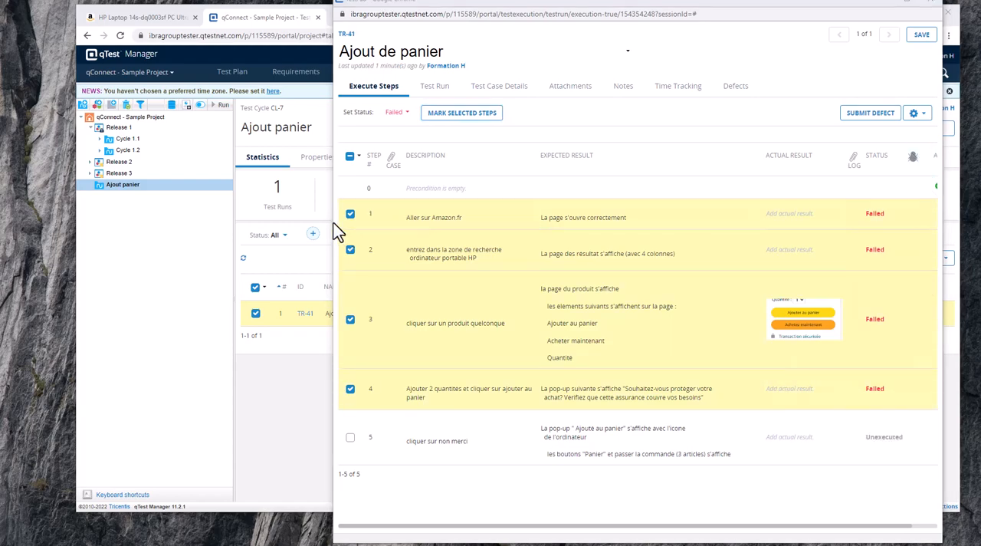
pyautogui.moveTo(333, 226); pyautogui.dragTo(223, 233)
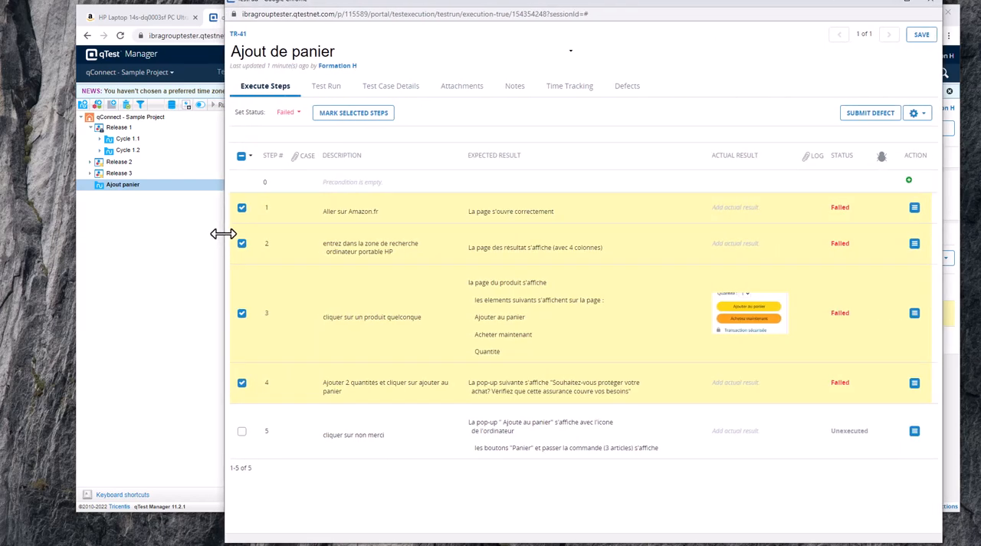
# Start a new defect from the Ajout de panier test run's selected steps.
pyautogui.click(915, 385)
pyautogui.click(828, 478)
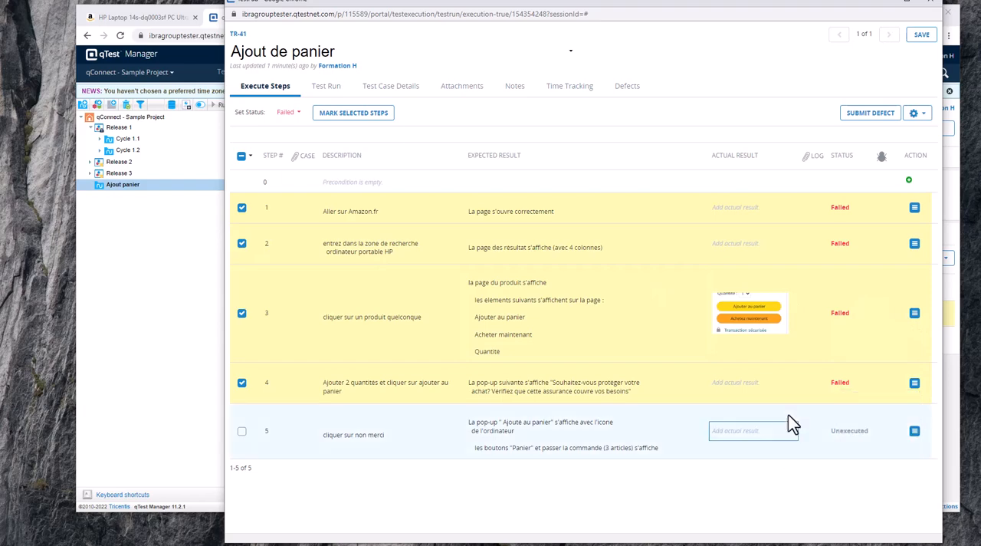
pyautogui.click(869, 115)
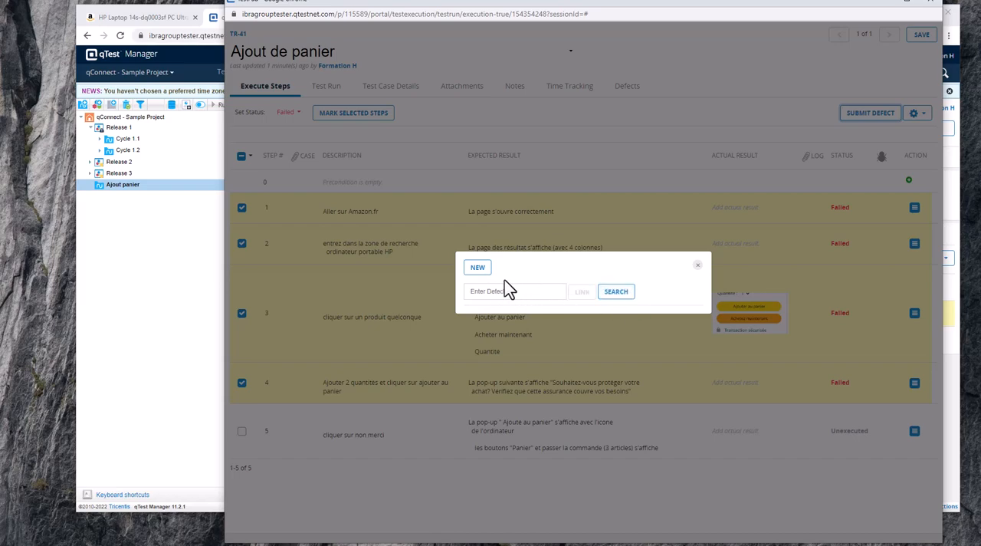
pyautogui.click(476, 268)
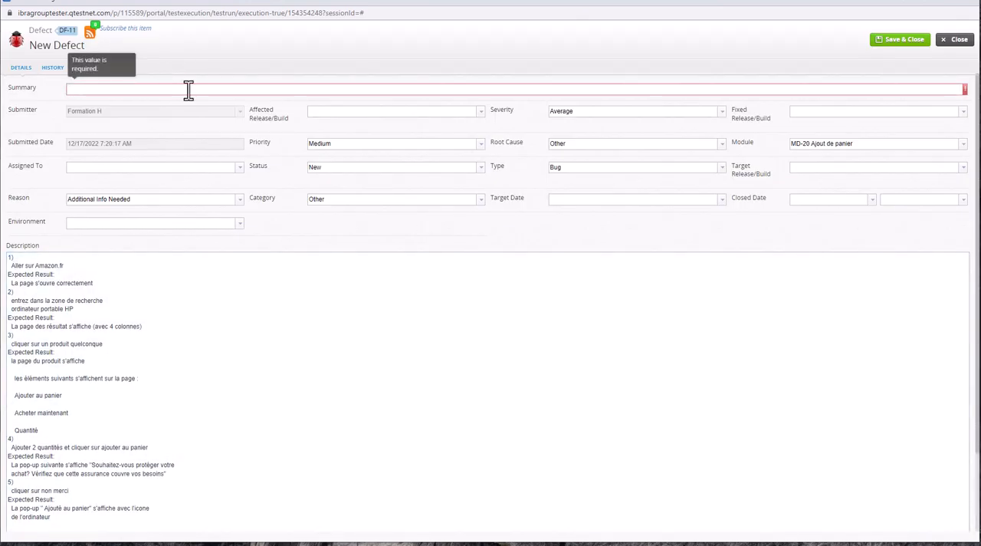
# Review the new defect's description, set its summary to "test defect", and save and close it.
pyautogui.click(164, 89)
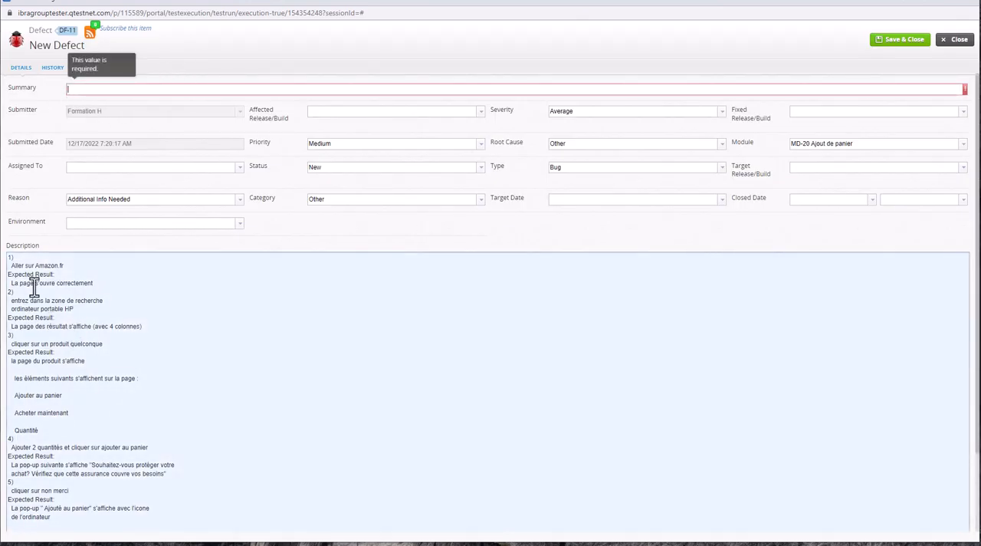
pyautogui.click(11, 259)
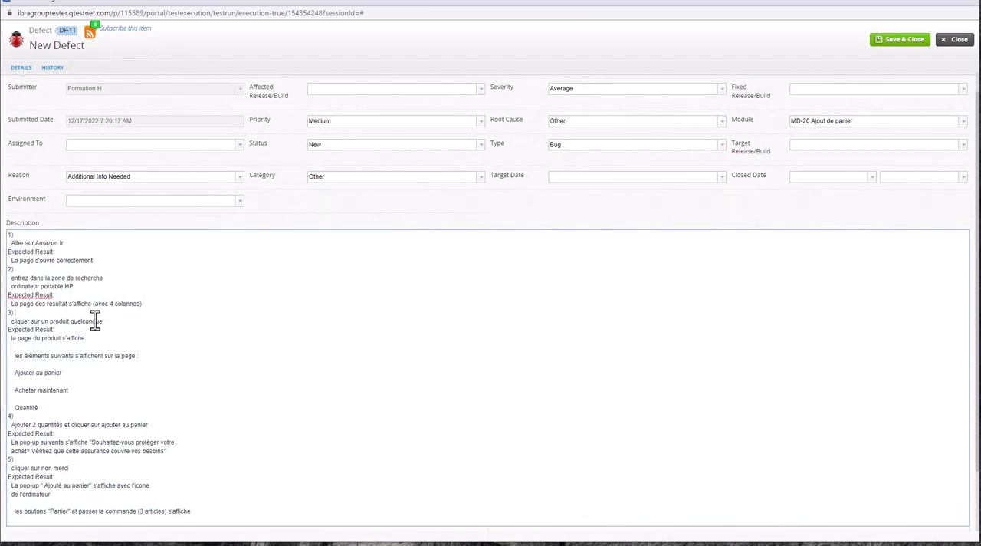
pyautogui.click(121, 355)
pyautogui.scroll(-1, 218, 515)
pyautogui.scroll(-1, 219, 515)
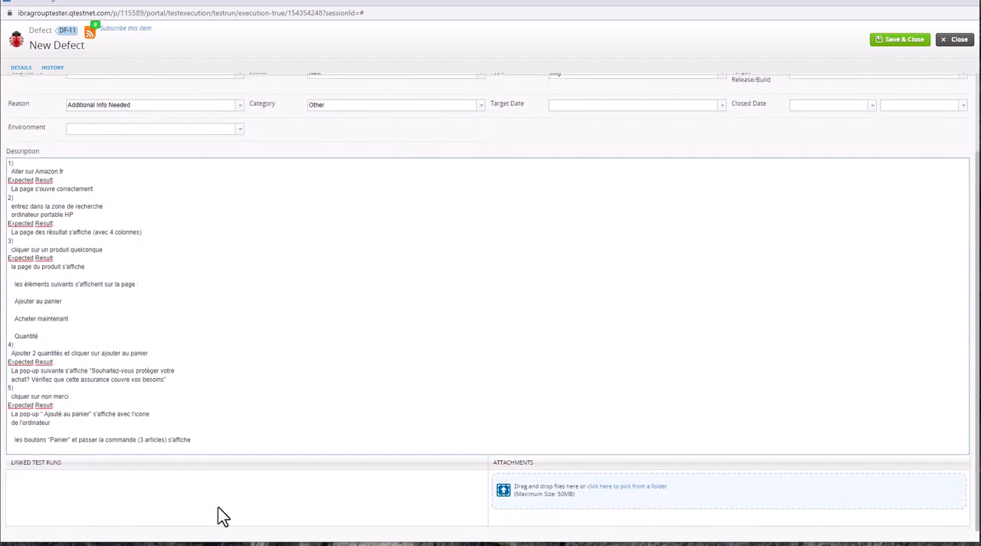
pyautogui.scroll(3, 220, 514)
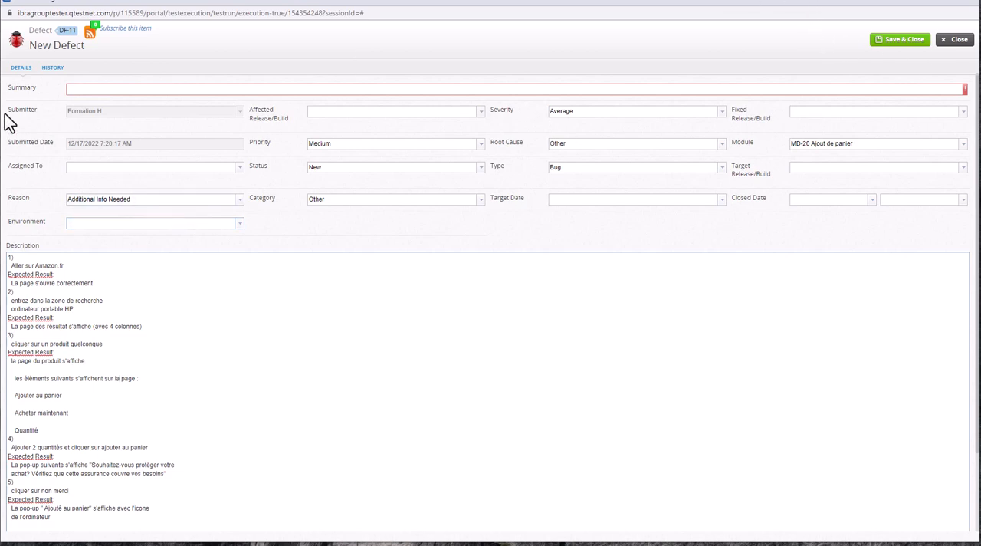
pyautogui.click(76, 90)
pyautogui.write('test defect')
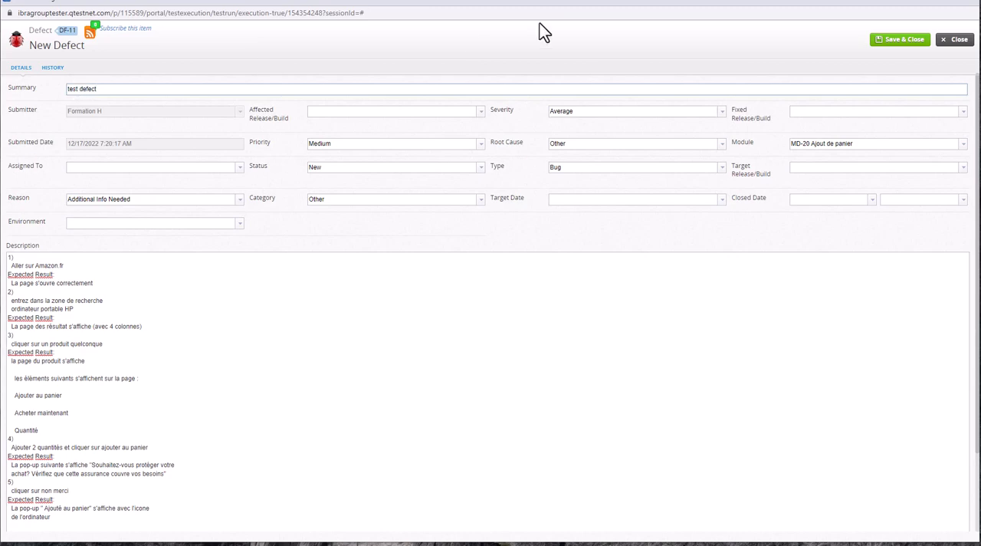
pyautogui.click(902, 39)
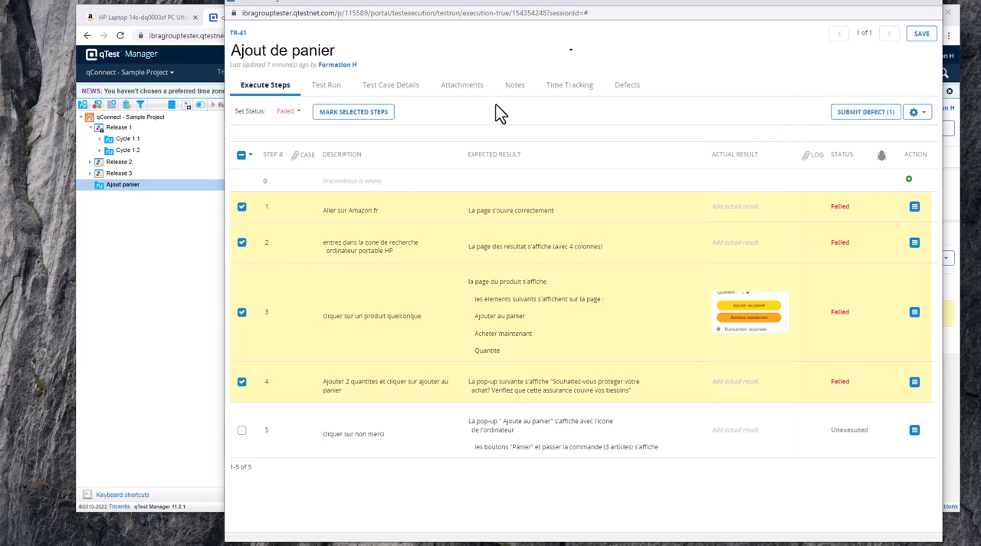
# Look through the test run's defects, time tracking, notes, attachments, test case details and run information, ending back at the execution steps.
pyautogui.click(629, 87)
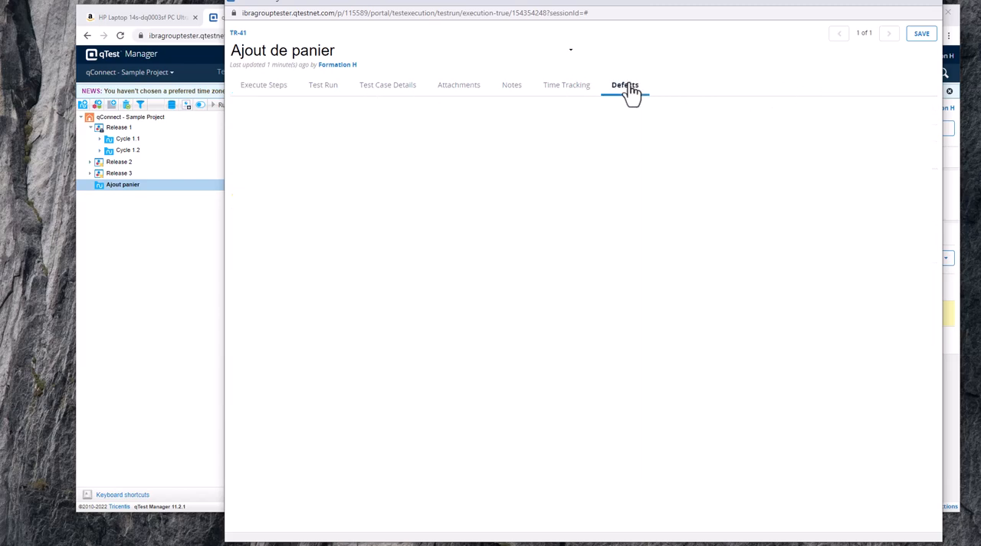
pyautogui.click(575, 92)
pyautogui.click(508, 94)
pyautogui.click(464, 92)
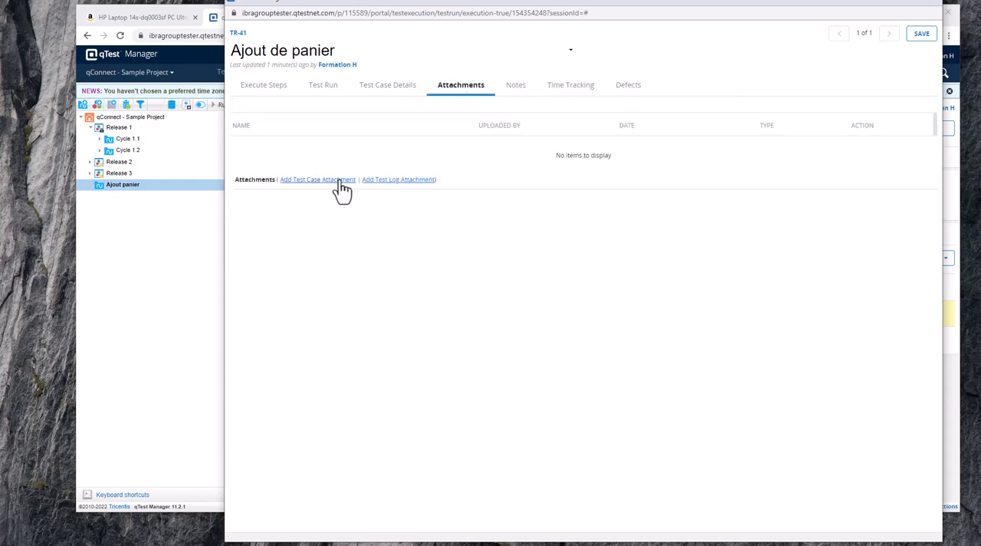
pyautogui.click(371, 92)
pyautogui.click(316, 94)
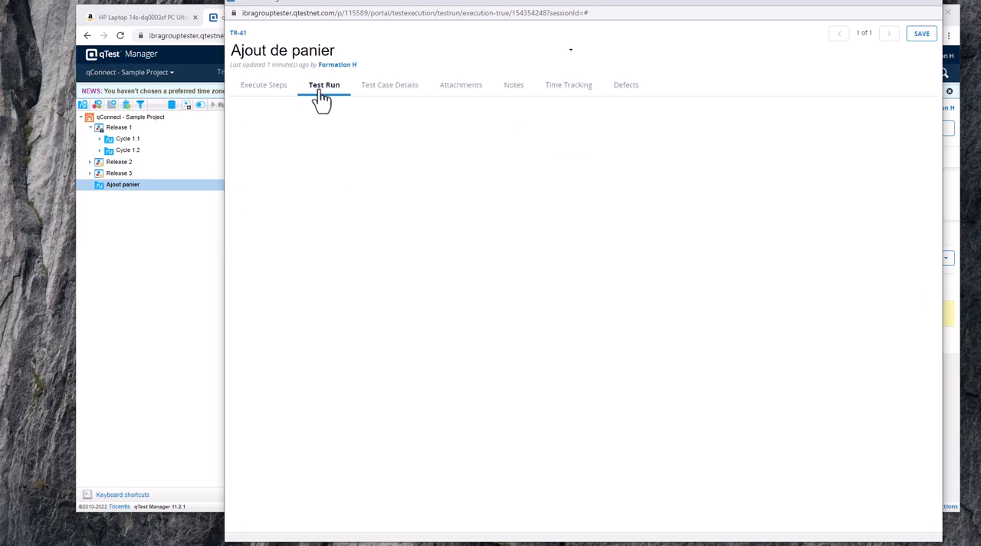
pyautogui.click(264, 86)
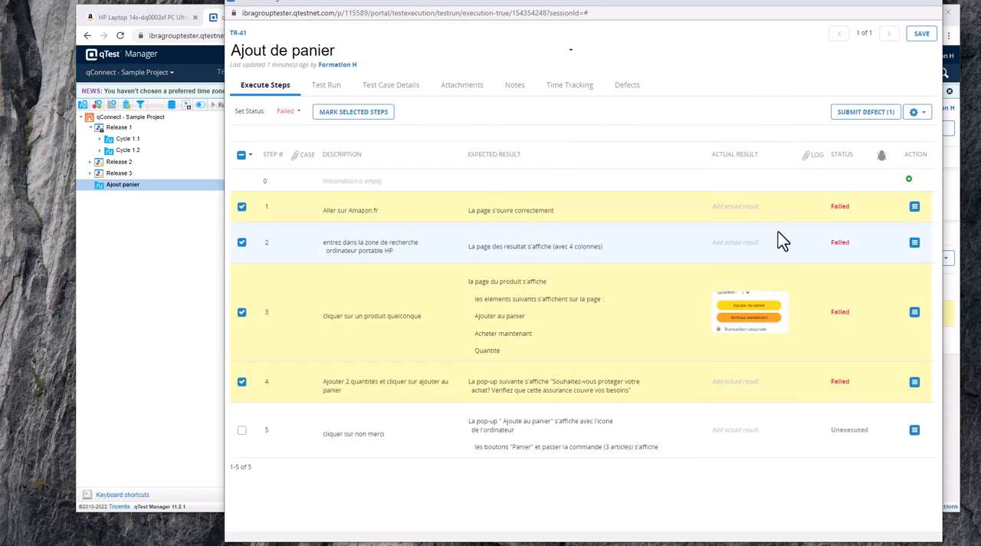
# Try to save the test run with the proposed execution time.
pyautogui.click(920, 34)
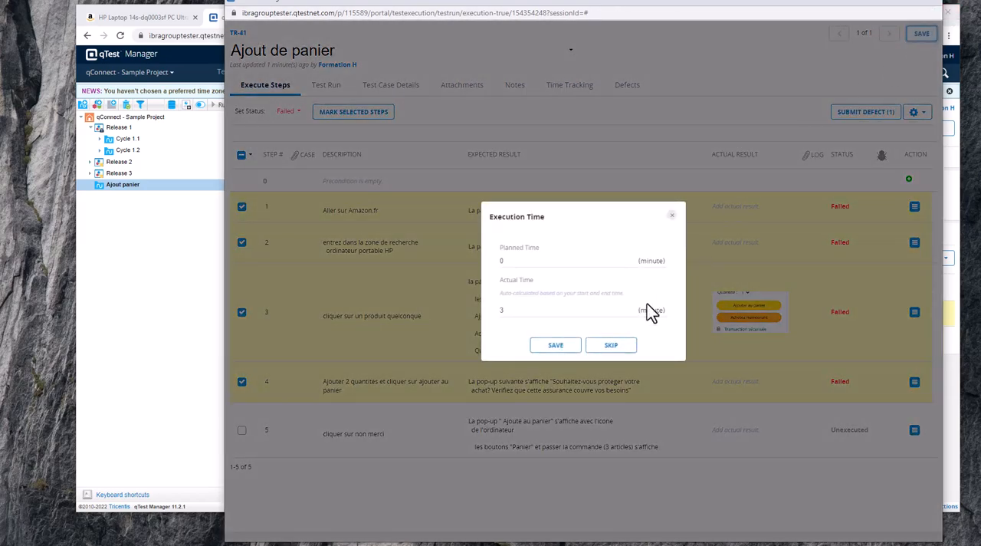
pyautogui.click(558, 346)
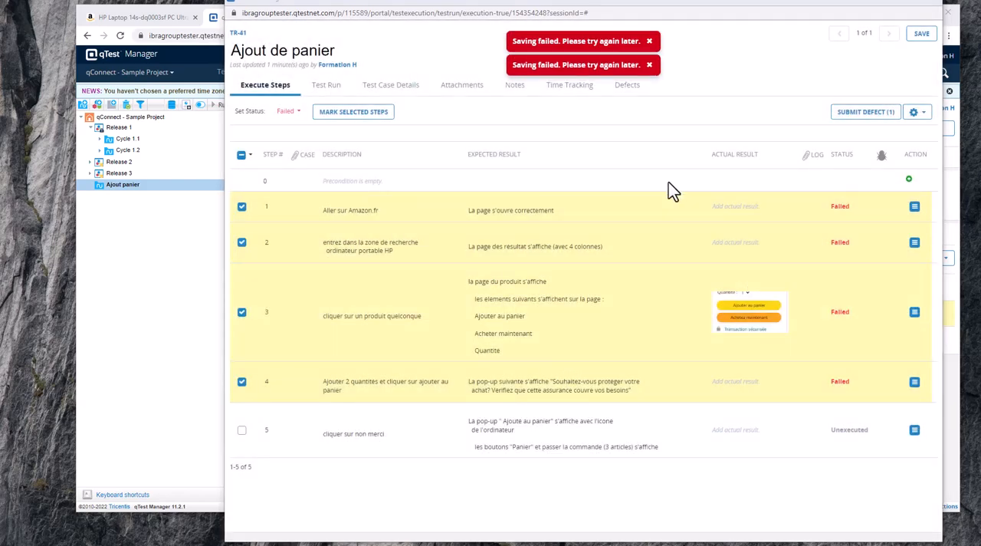
# Open "test defect" from the test run's linked defects, review its details, and save and close it.
pyautogui.click(877, 112)
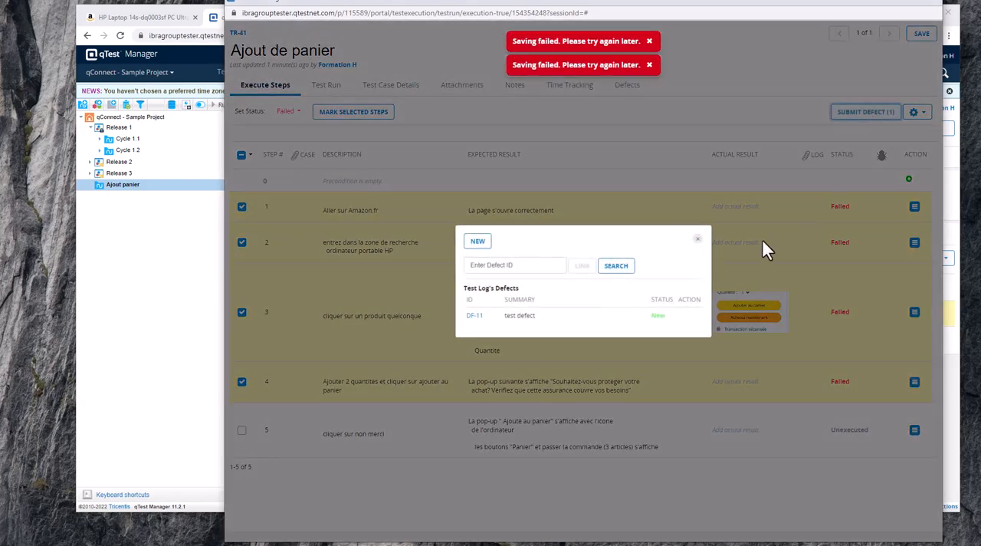
pyautogui.click(475, 316)
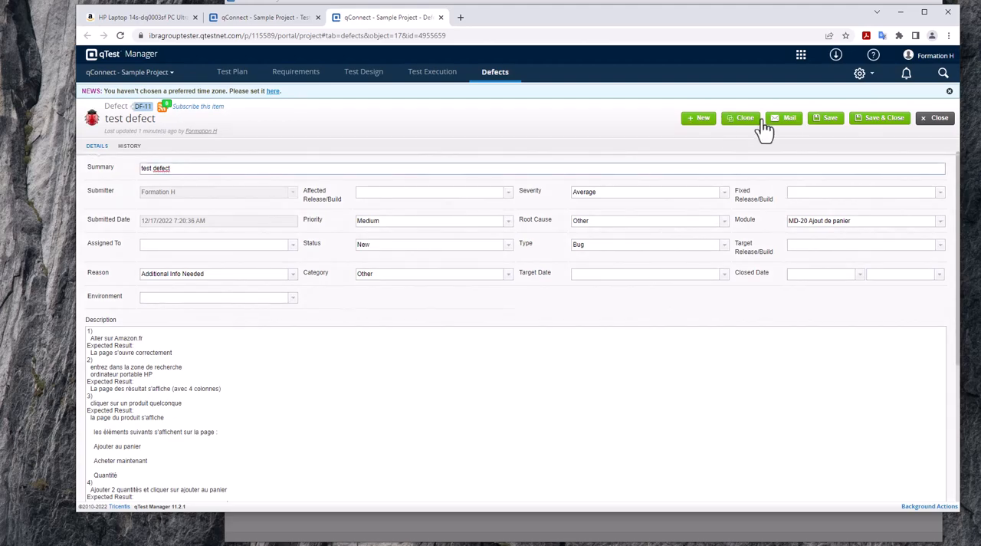
pyautogui.click(887, 127)
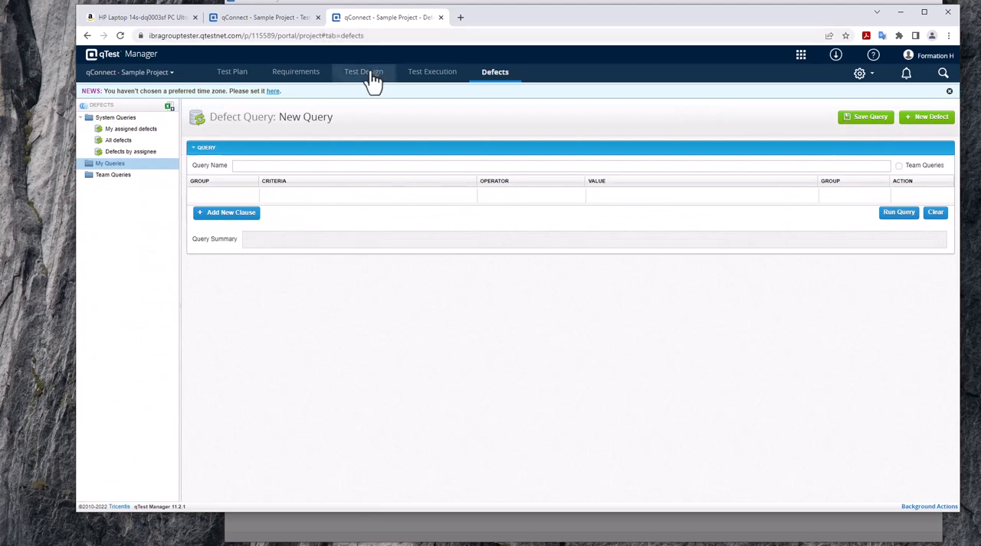
# Check the Ajout panier test cycle's statistics in Test Execution, and return to the test run with its defect list closed.
pyautogui.click(433, 73)
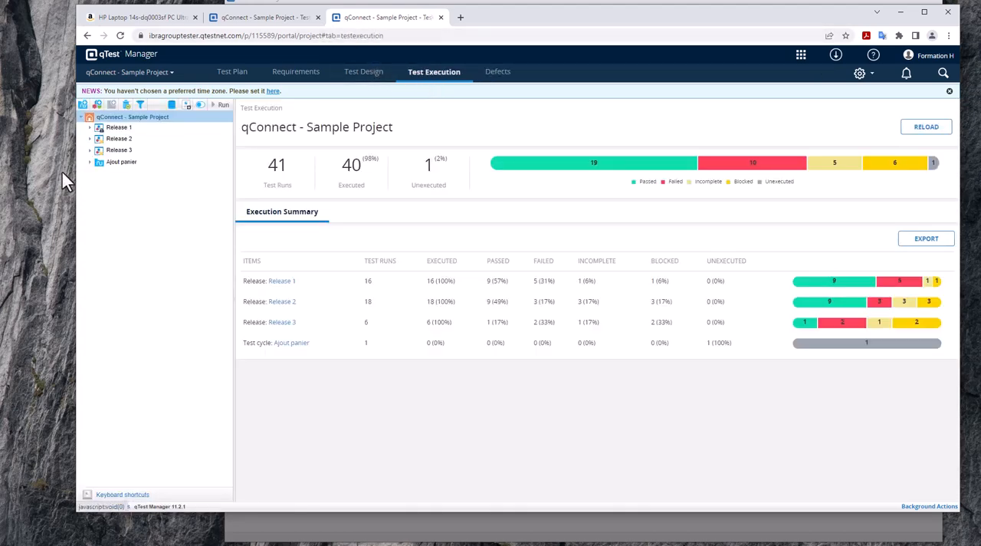
pyautogui.click(102, 165)
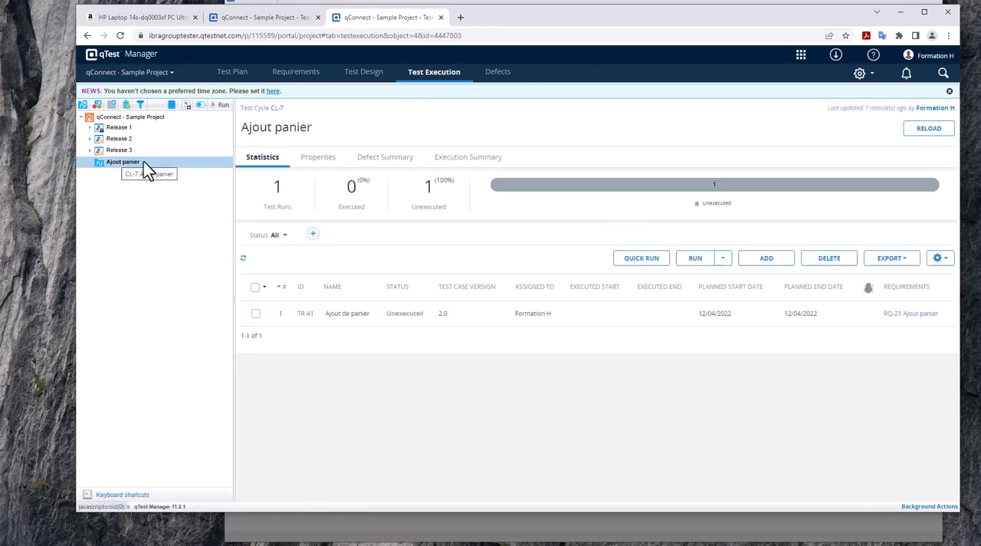
pyautogui.click(816, 2)
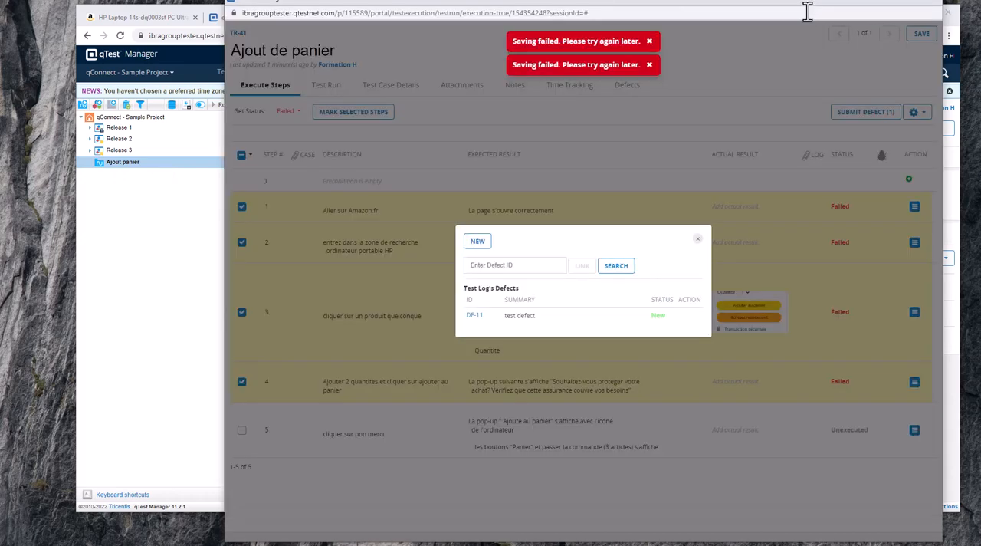
pyautogui.click(698, 240)
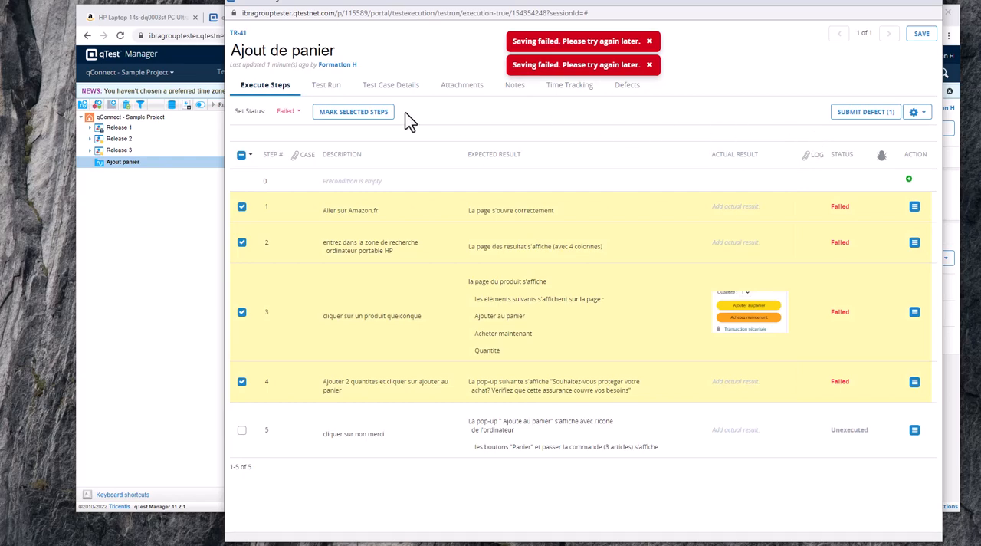
# Add step 5 to the selection in the test run and set its status to Blocked.
pyautogui.click(241, 430)
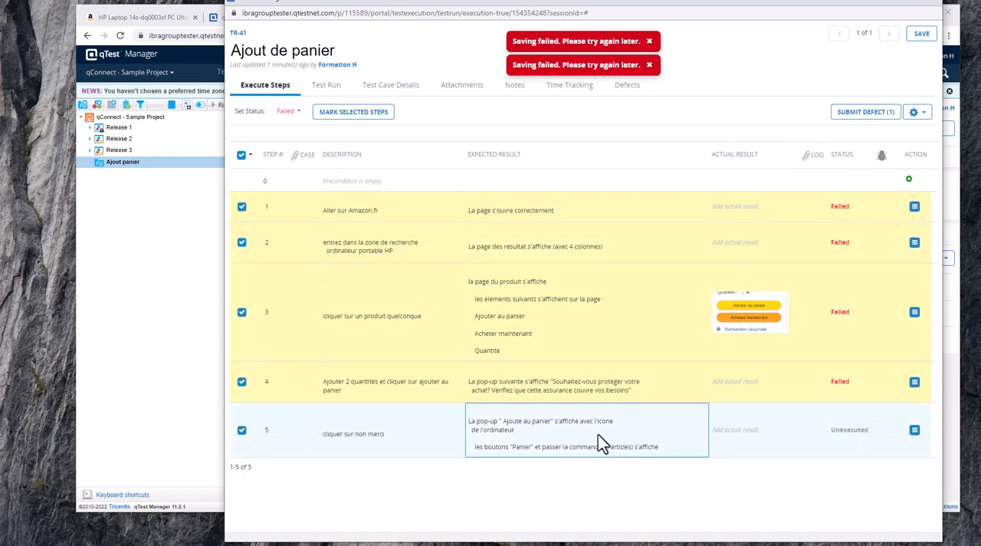
pyautogui.click(851, 437)
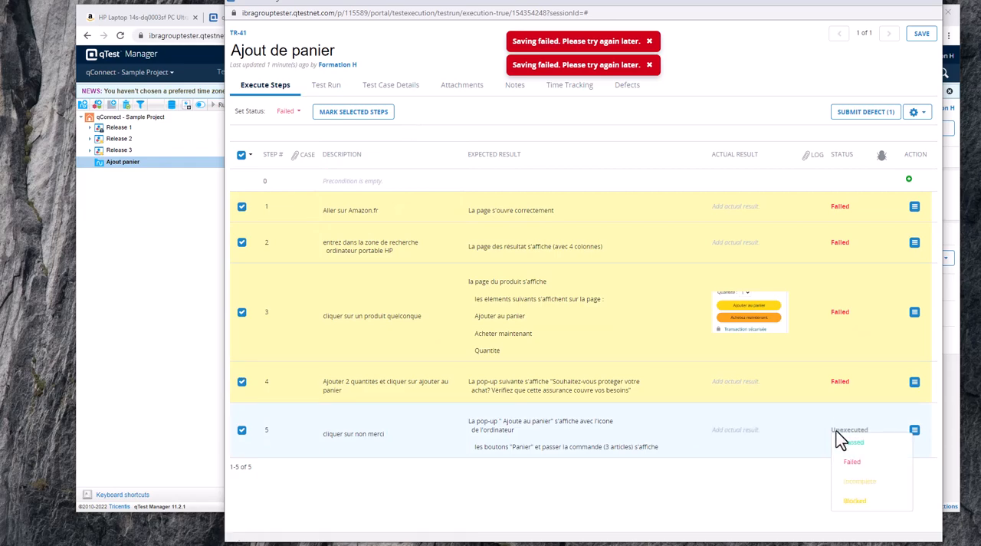
pyautogui.click(861, 500)
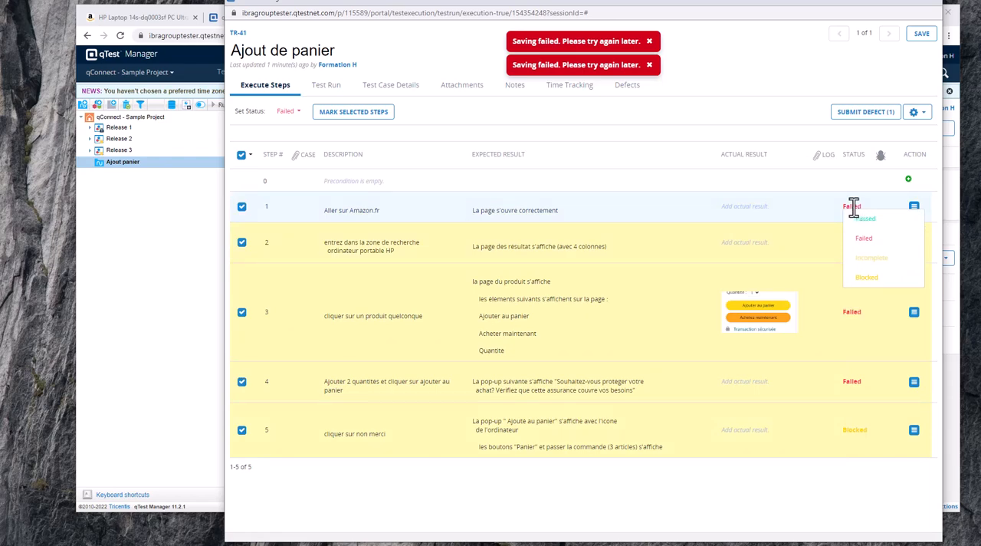
# Set the statuses of steps 1, 2 and 3 individually to Passed.
pyautogui.click(863, 219)
pyautogui.moveTo(842, 243)
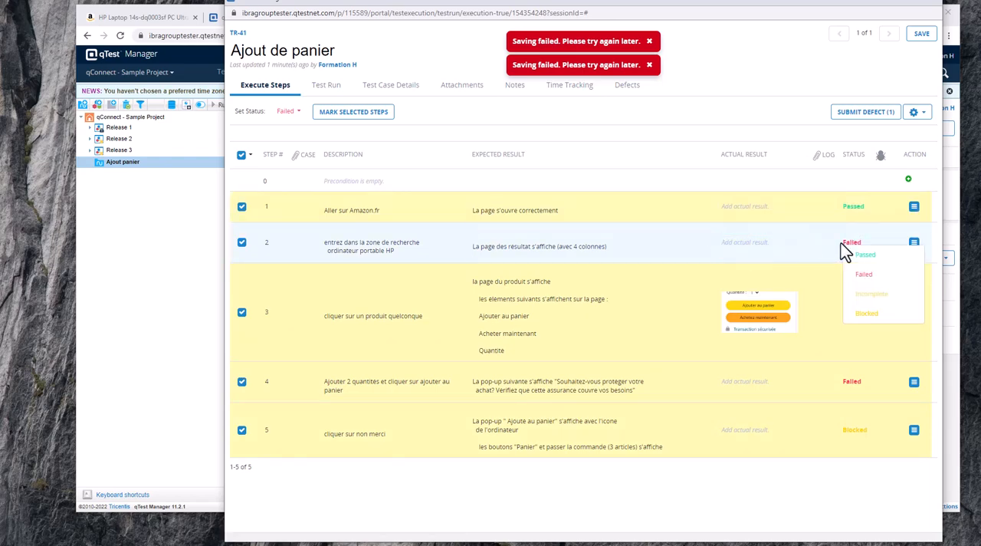
pyautogui.click(865, 256)
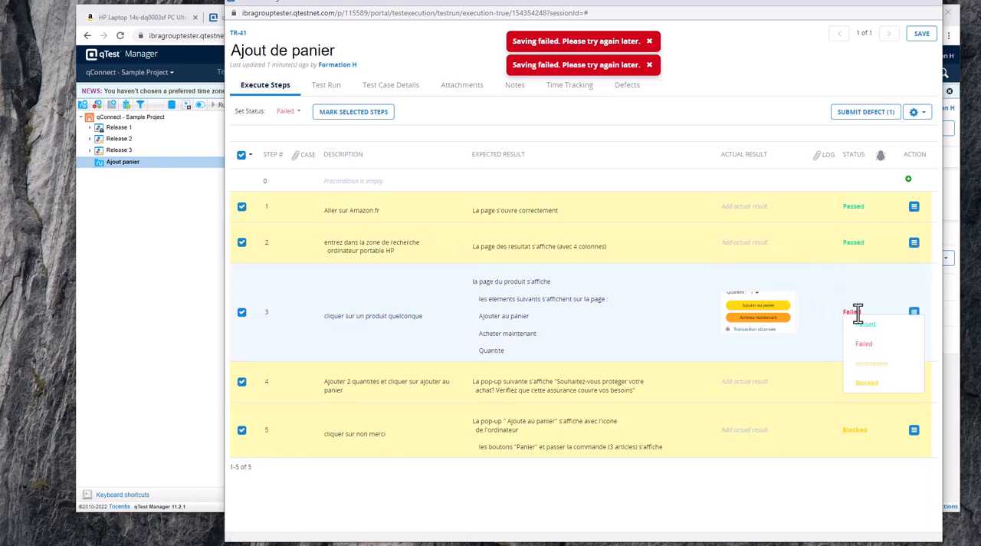
pyautogui.click(863, 324)
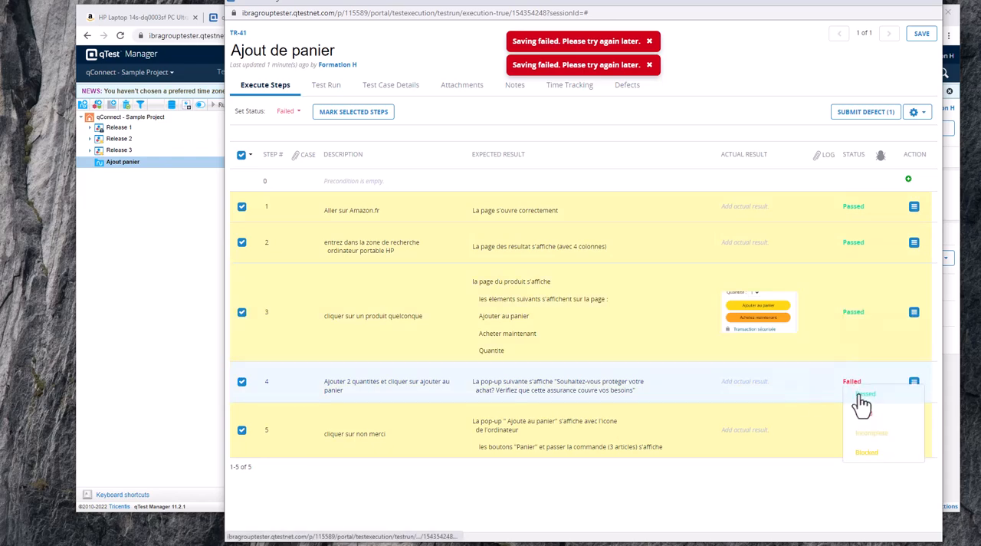
# Try to save the test run with a planned execution time of 5 minutes.
pyautogui.click(919, 34)
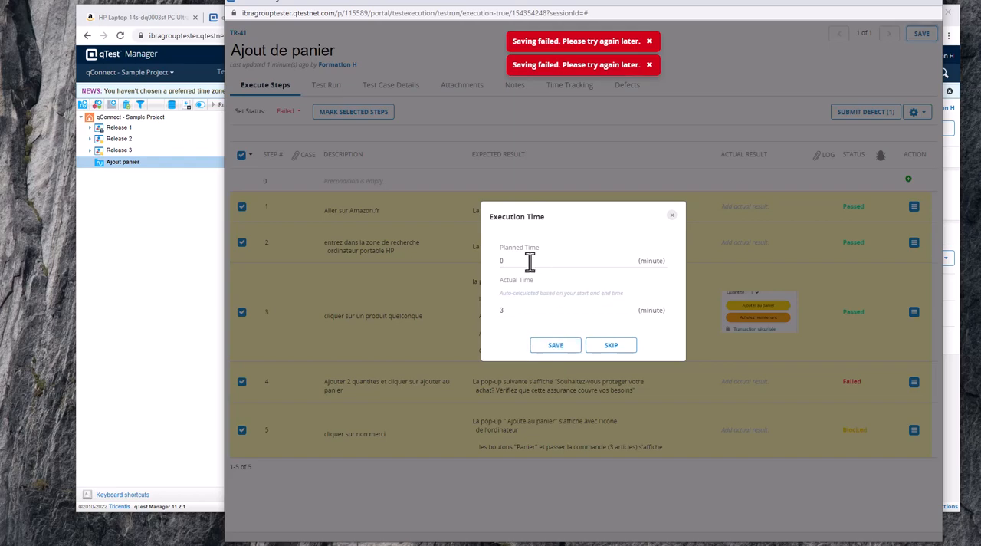
pyautogui.moveTo(530, 262); pyautogui.dragTo(474, 262)
pyautogui.write('5')
pyautogui.click(545, 343)
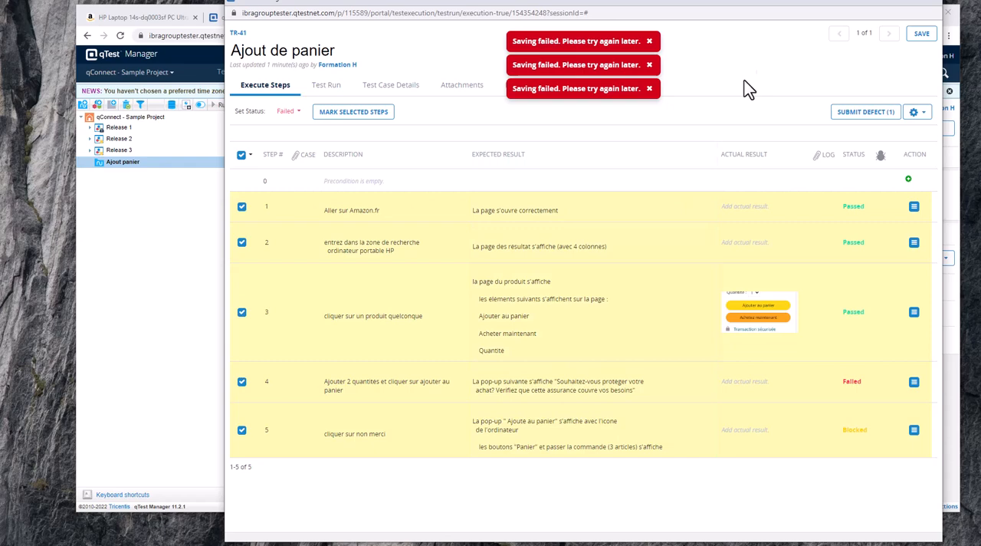
# Retry saving the test run, first from the execution steps and again from the attachments section.
pyautogui.click(879, 115)
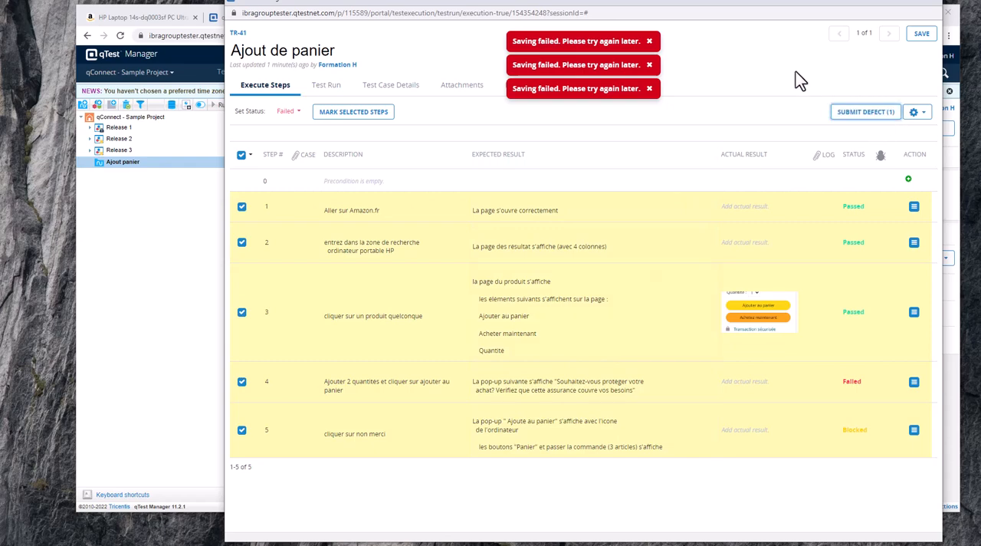
pyautogui.click(917, 38)
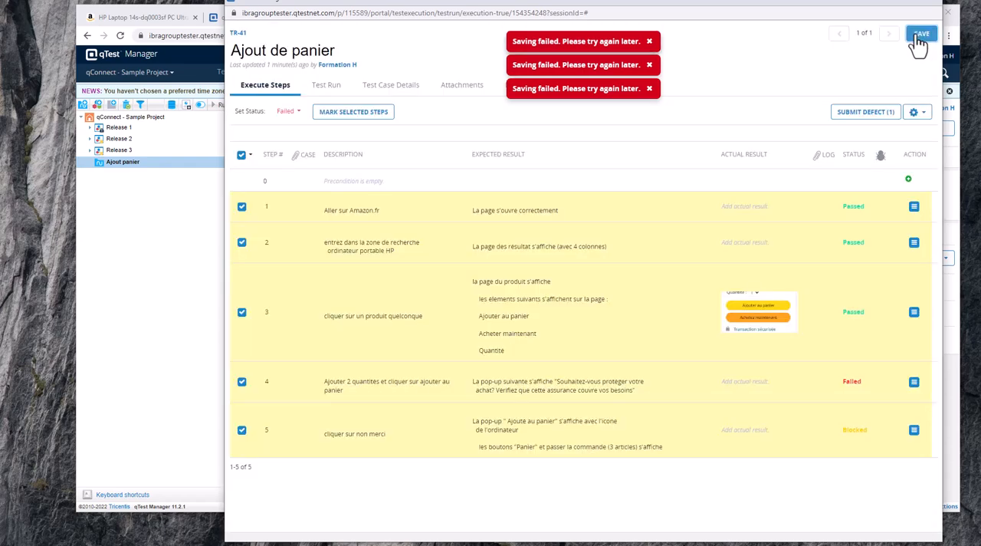
pyautogui.click(870, 208)
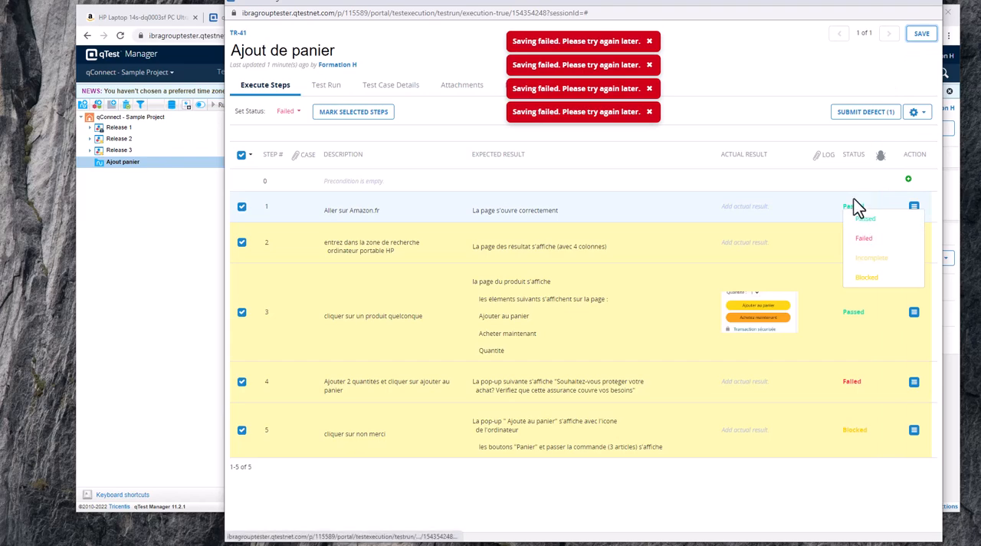
pyautogui.click(918, 38)
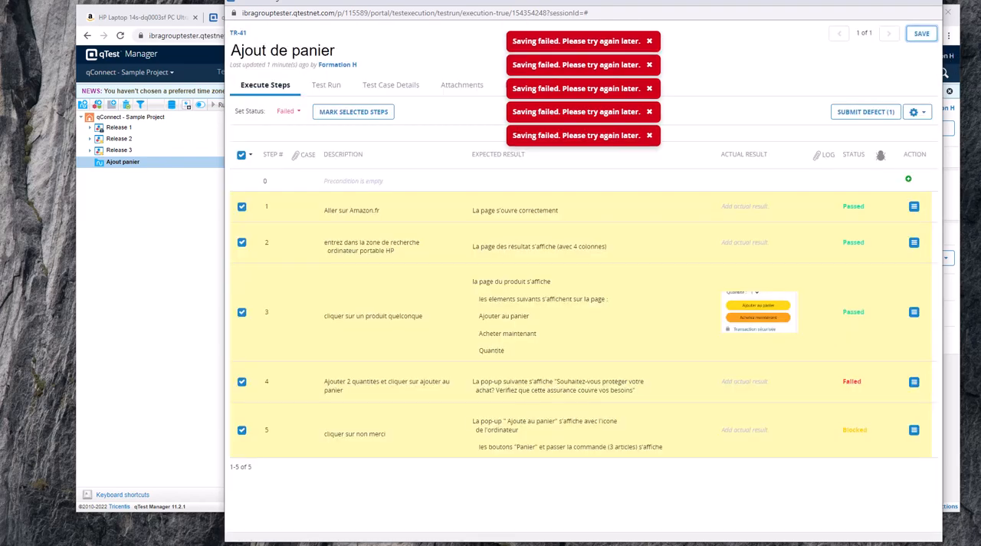
pyautogui.click(461, 85)
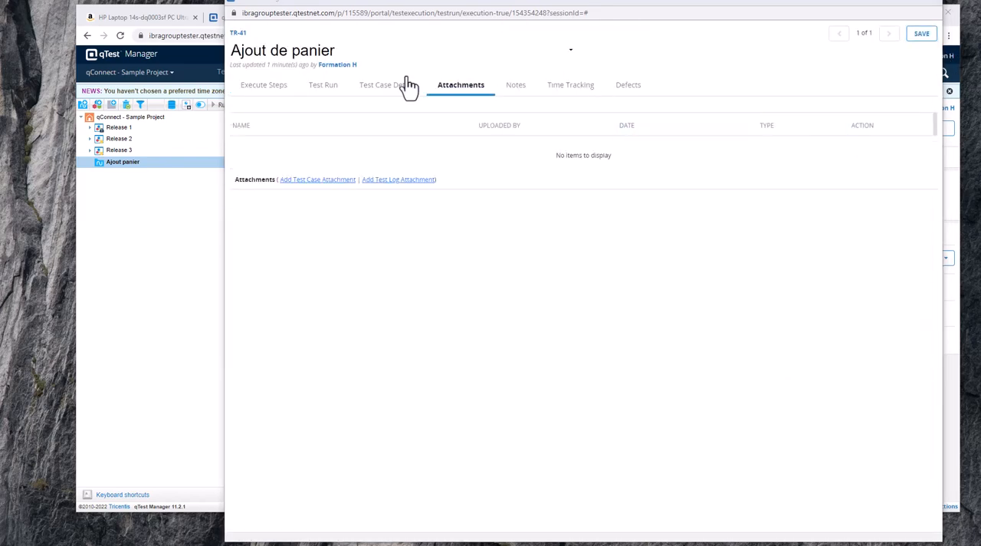
pyautogui.click(922, 34)
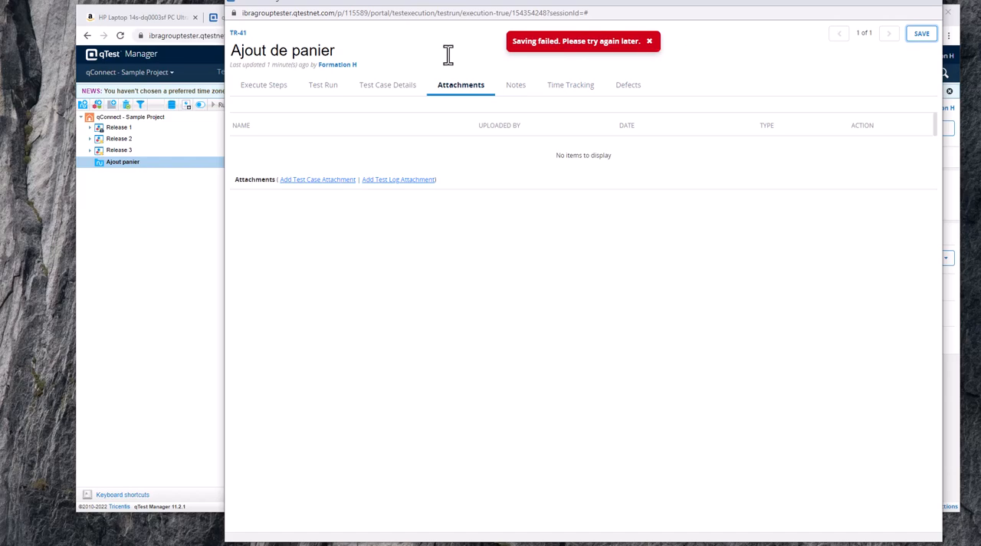
# Try to set the Ajout de panier test run to Failed with a Quick Run from the Ajout panier cycle.
pyautogui.click(887, 3)
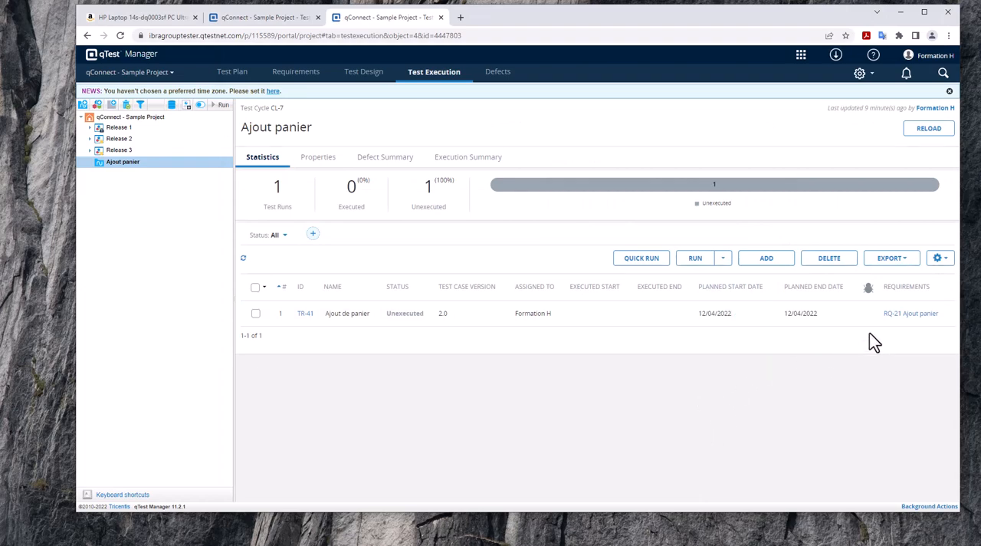
pyautogui.click(255, 314)
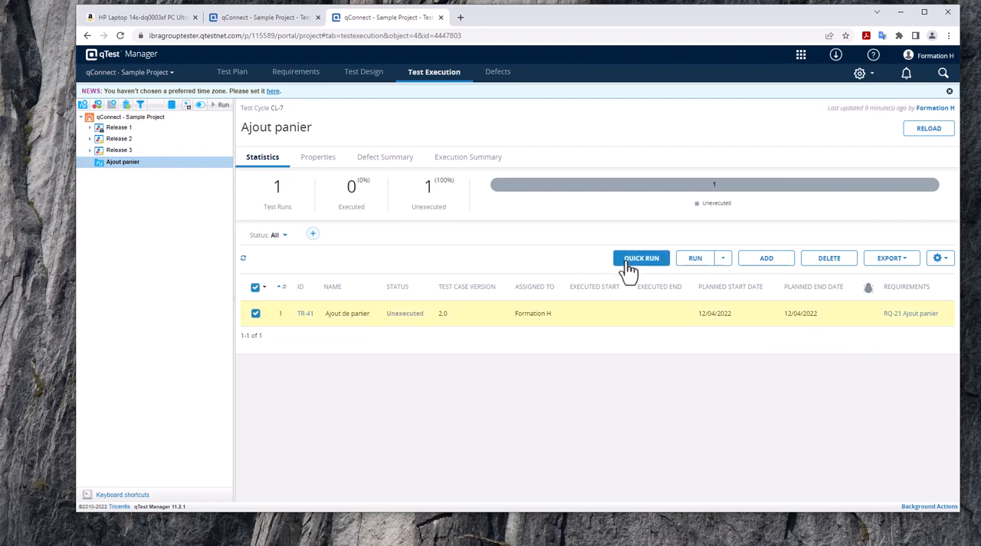
pyautogui.click(632, 260)
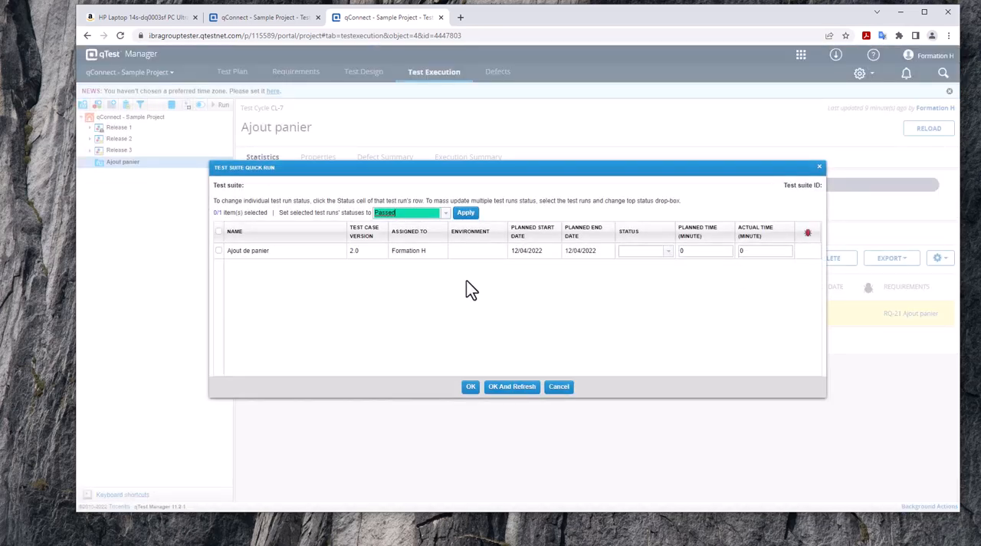
pyautogui.click(443, 213)
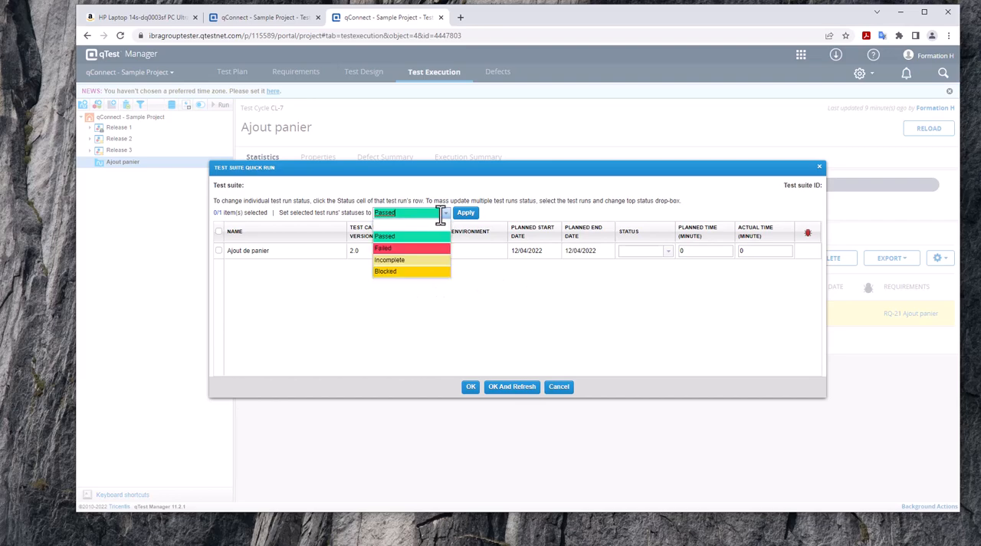
pyautogui.click(391, 247)
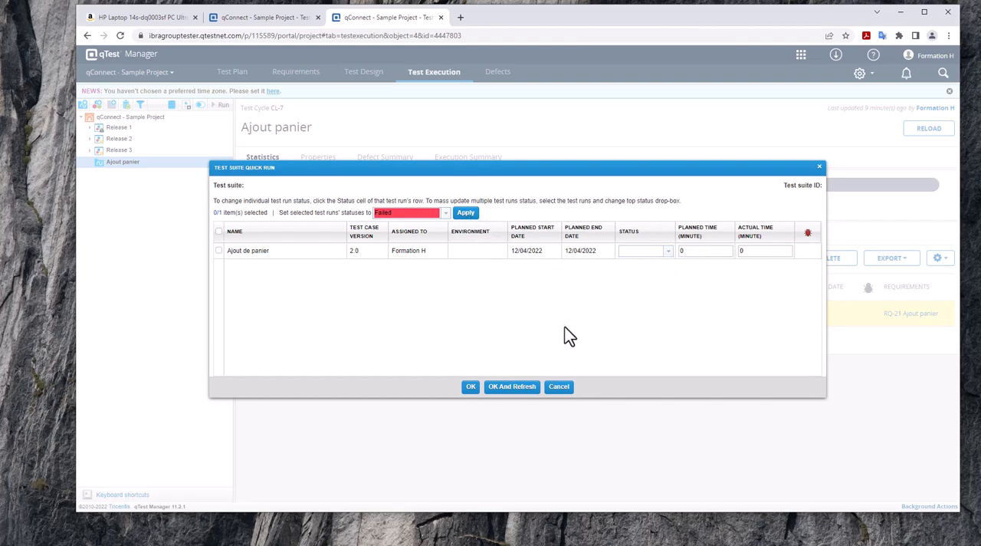
pyautogui.click(470, 387)
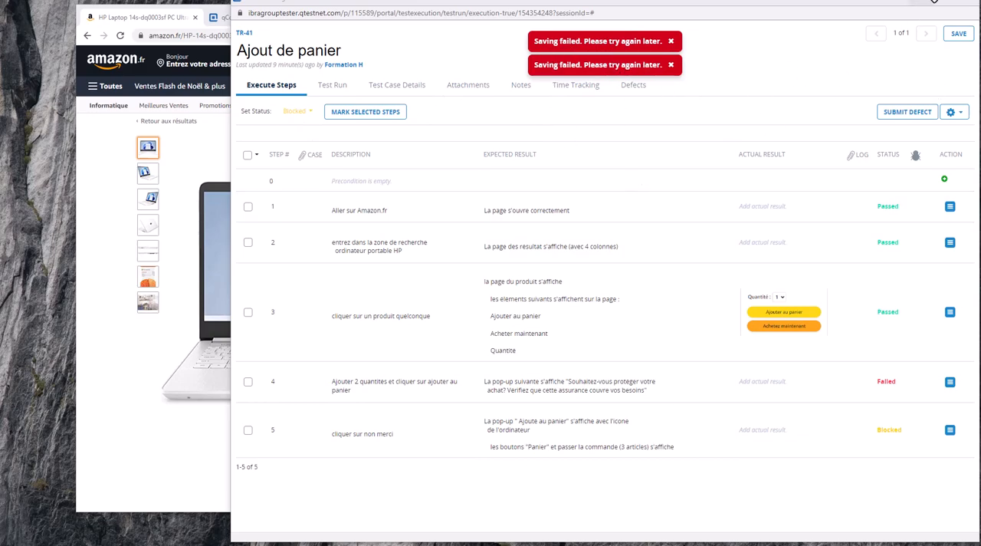
# Leave the test run window and review the Ajout panier cycle, its Ajout de panier test case and the linked Ajout panier requirement.
pyautogui.click(948, 6)
pyautogui.click(363, 17)
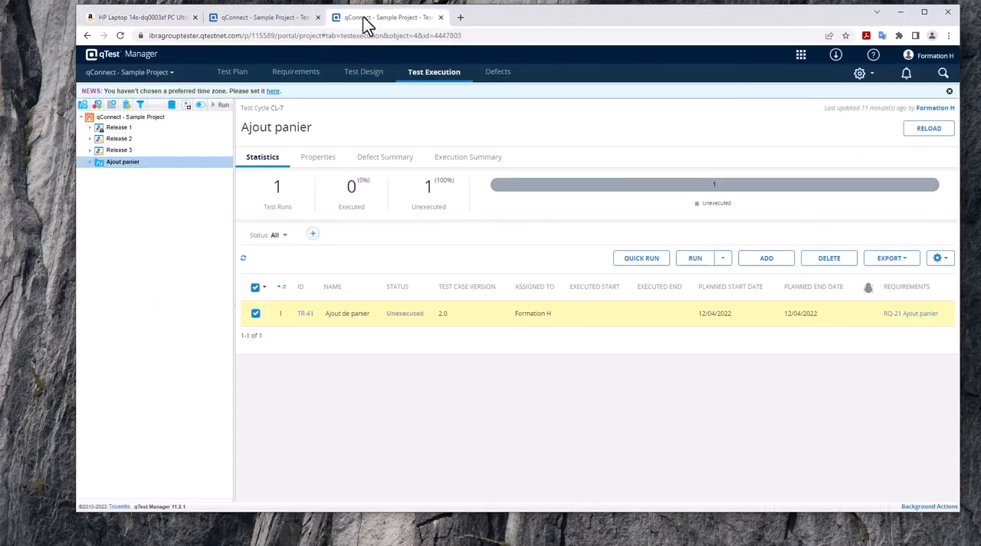
pyautogui.click(290, 23)
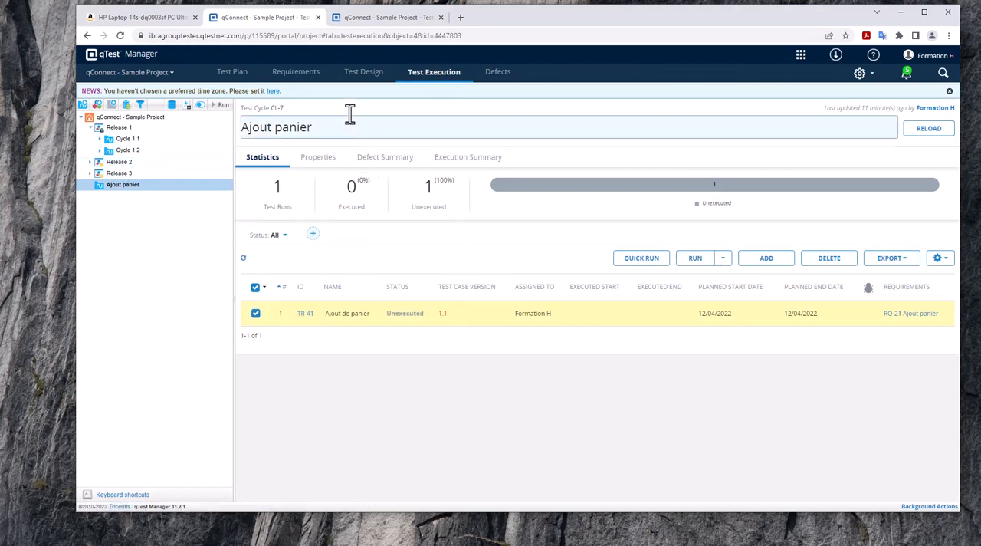
pyautogui.click(369, 76)
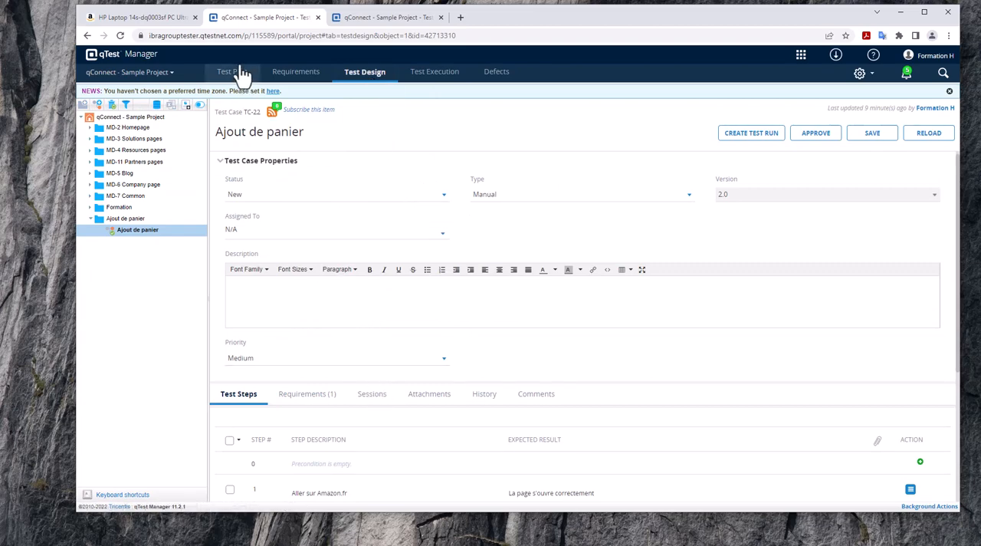
pyautogui.click(296, 76)
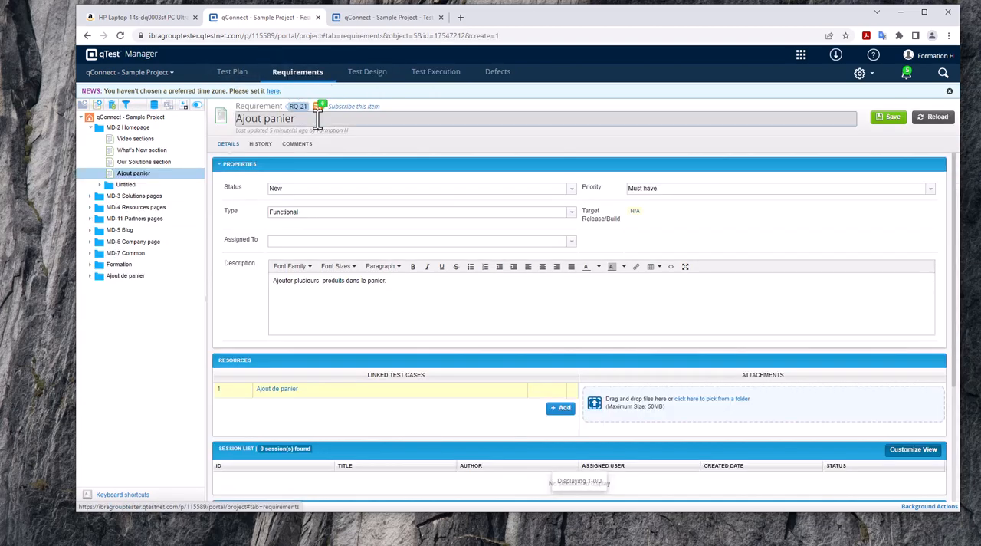